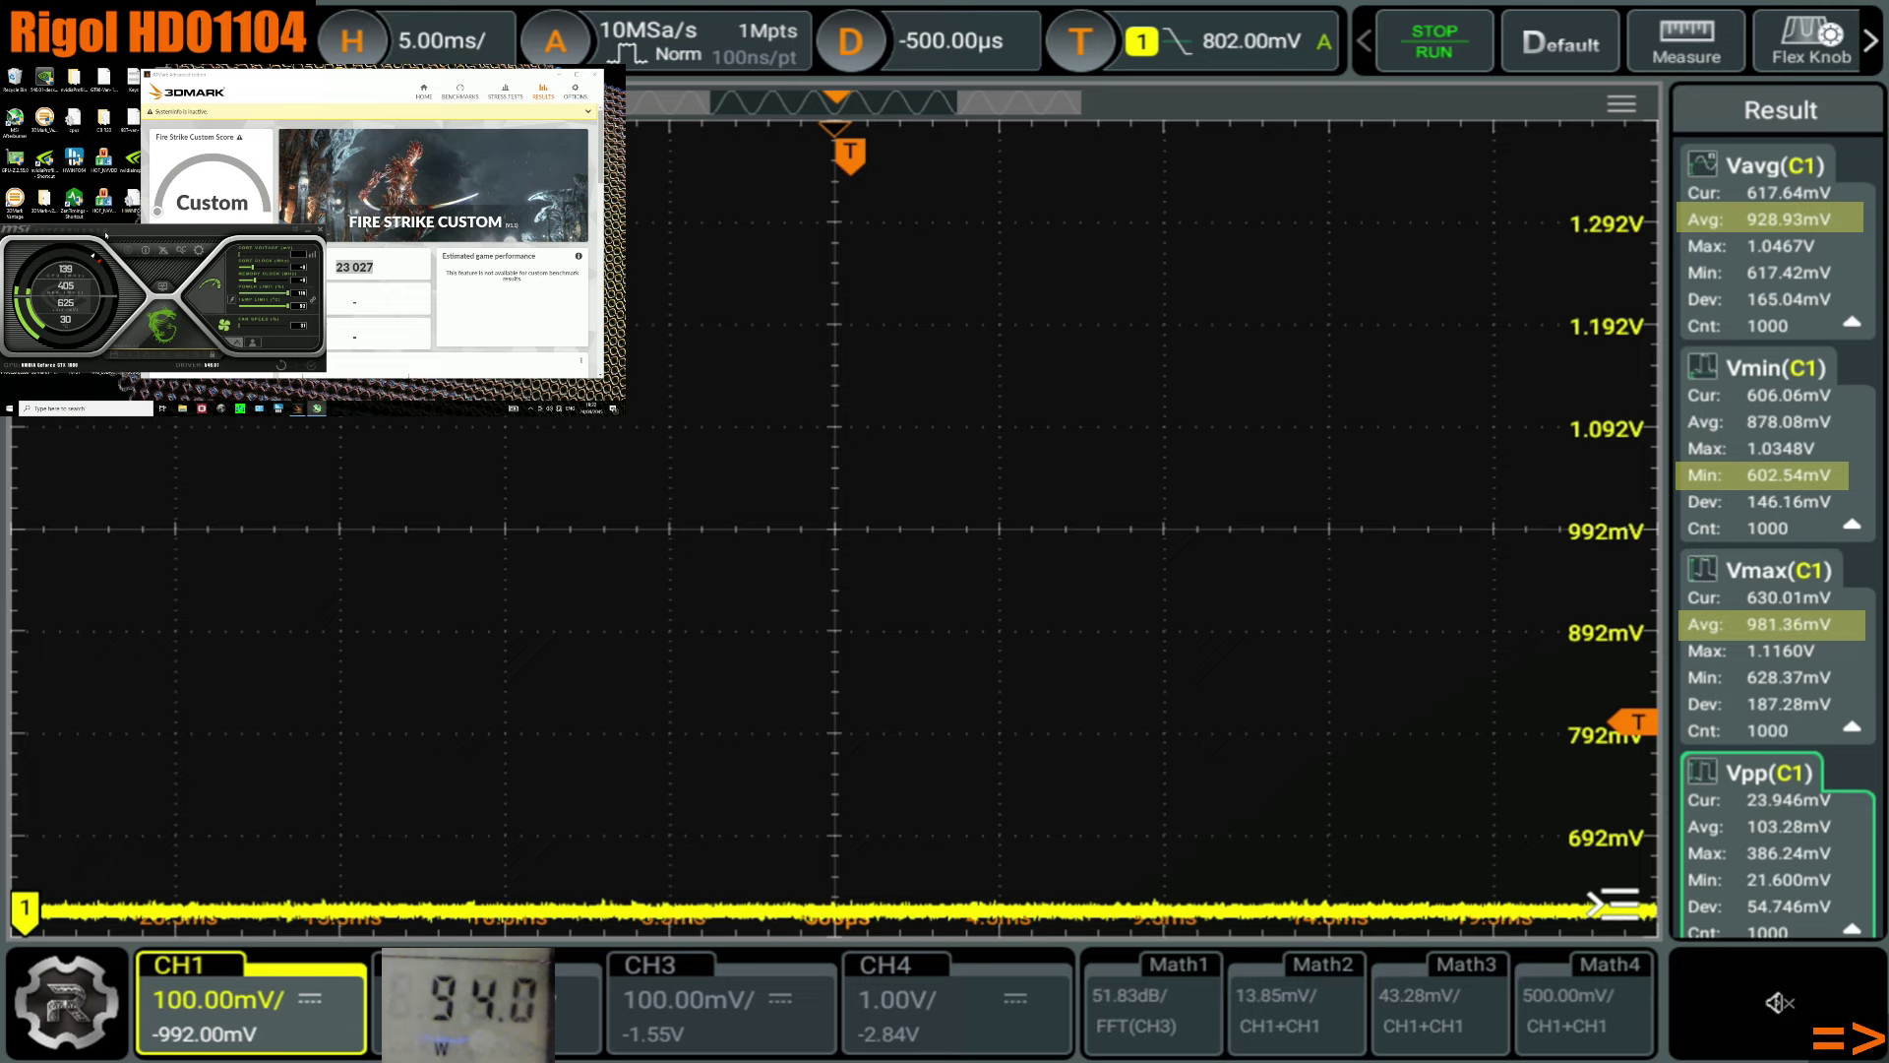
Reposition the GPU overclocking and 3DMark windows on the desktop, and rerun the Fire Strike Custom benchmark
left_click_drag(116, 237, 131, 252)
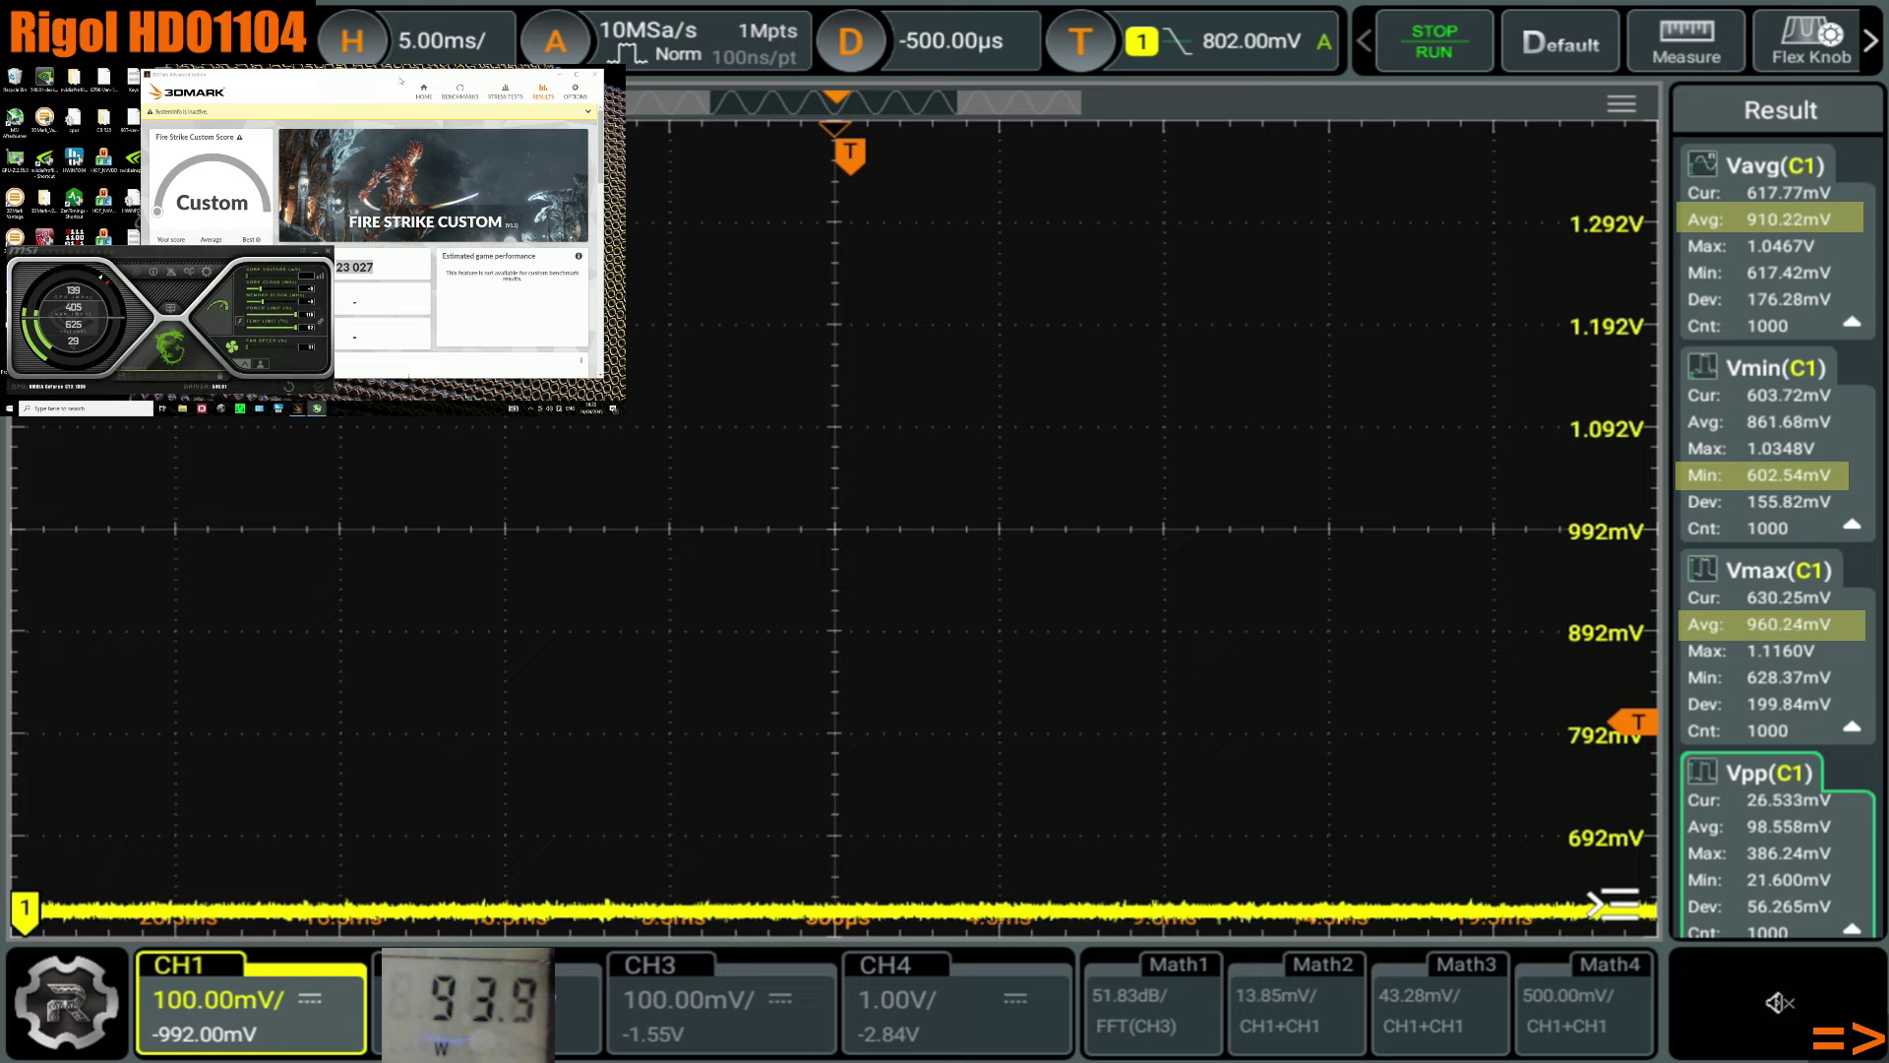
left_click_drag(375, 75, 383, 76)
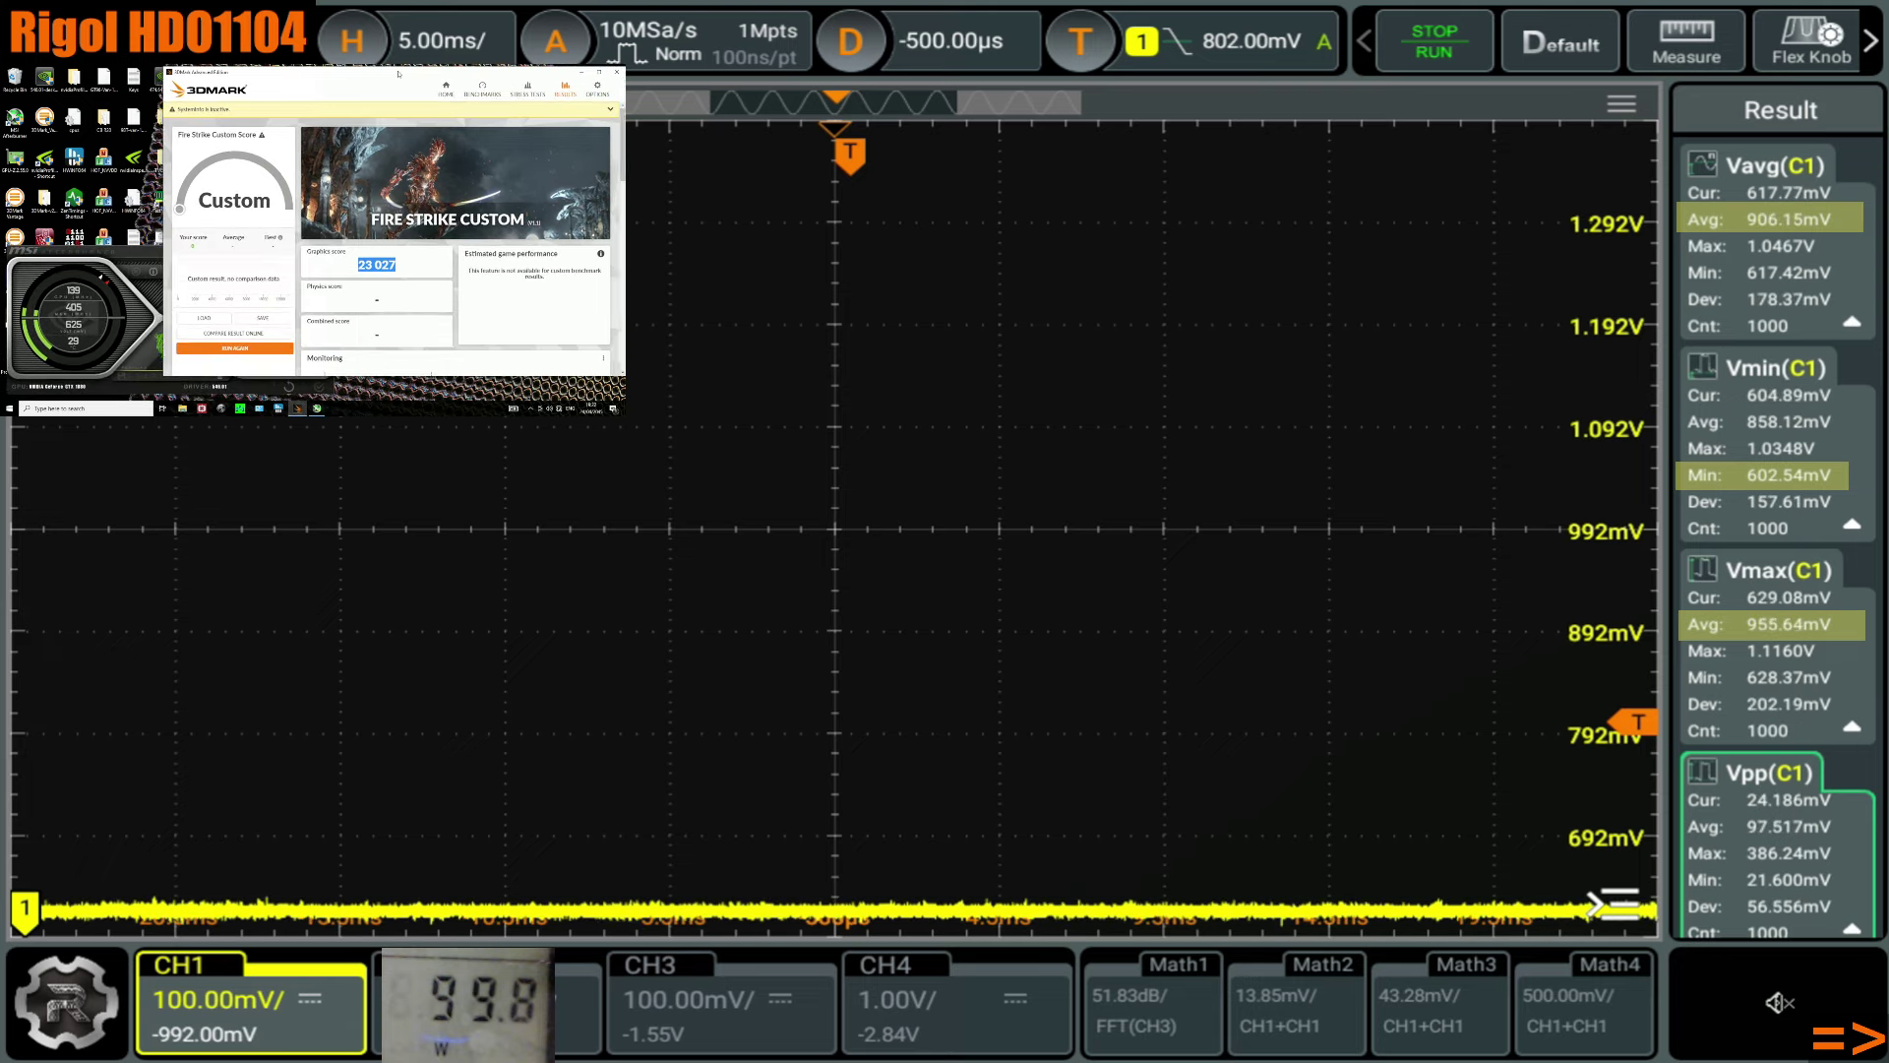
left_click(270, 350)
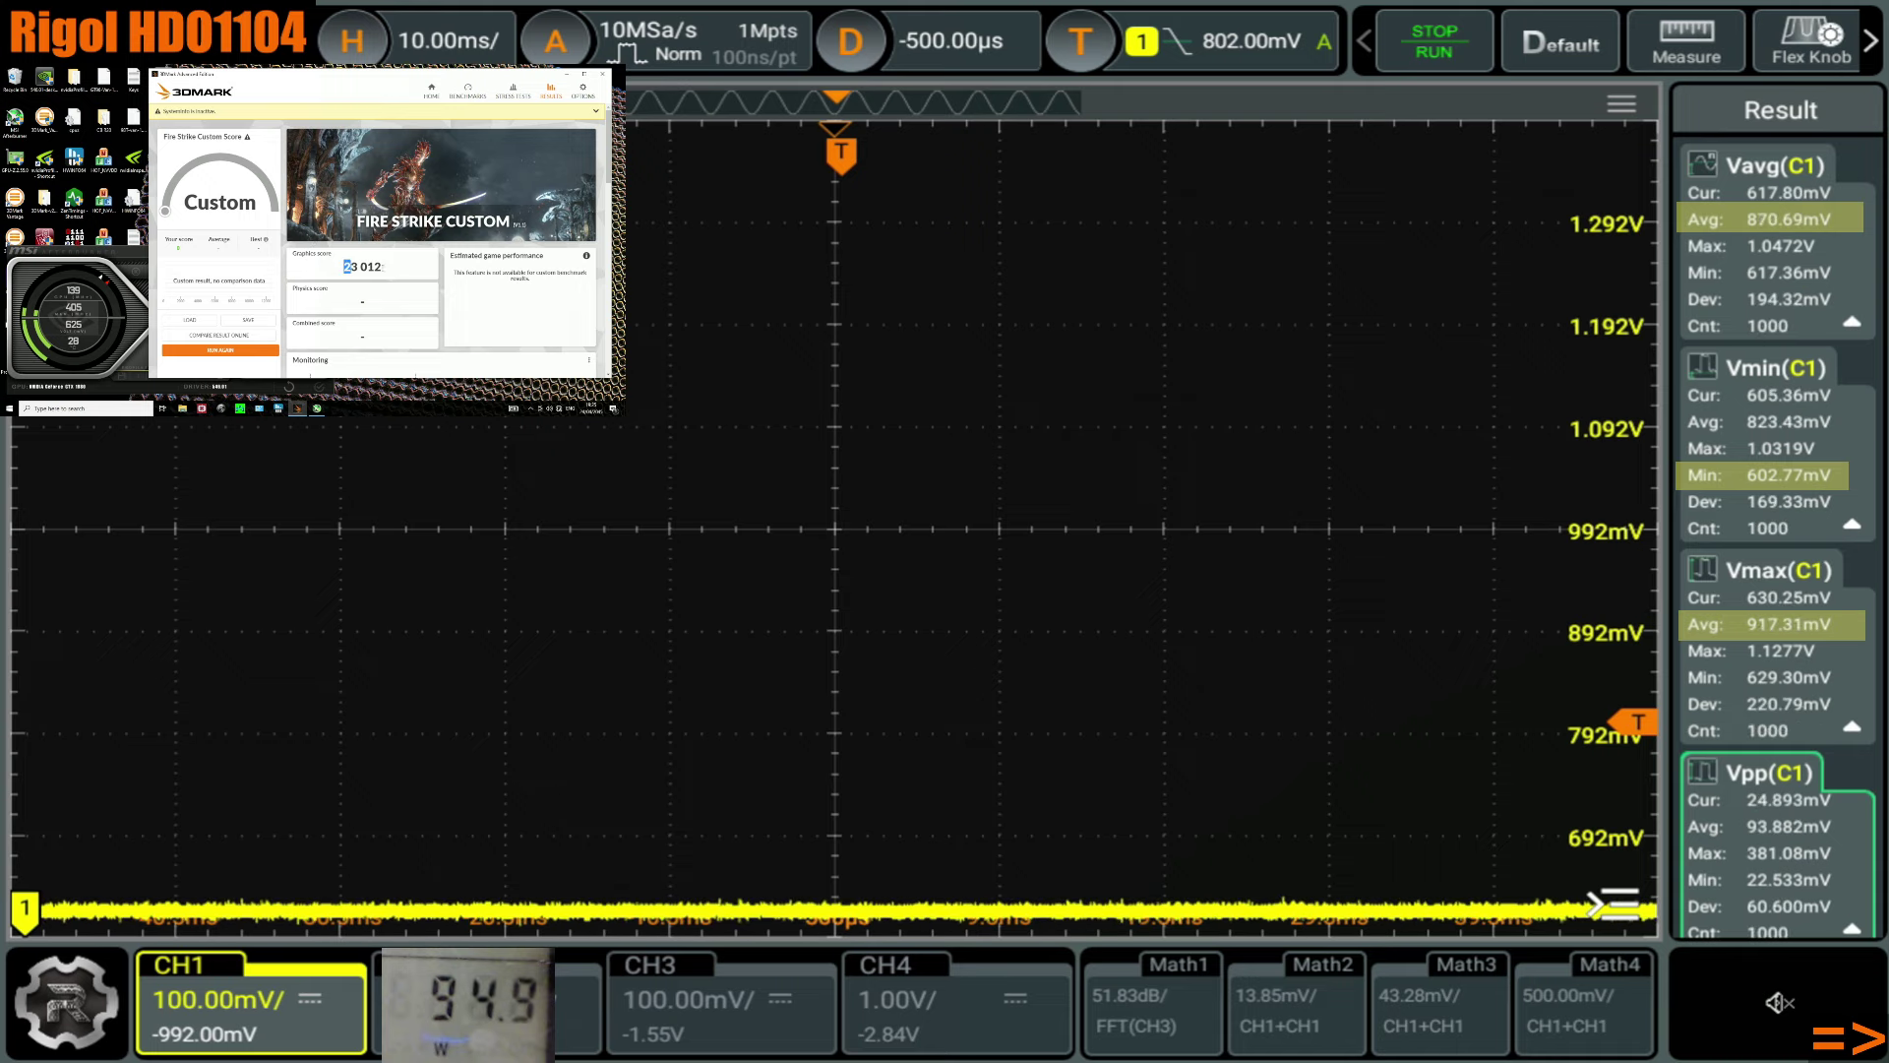
Highlight the graphics score of the finished Fire Strike Custom run to read it
left_click_drag(345, 266, 403, 270)
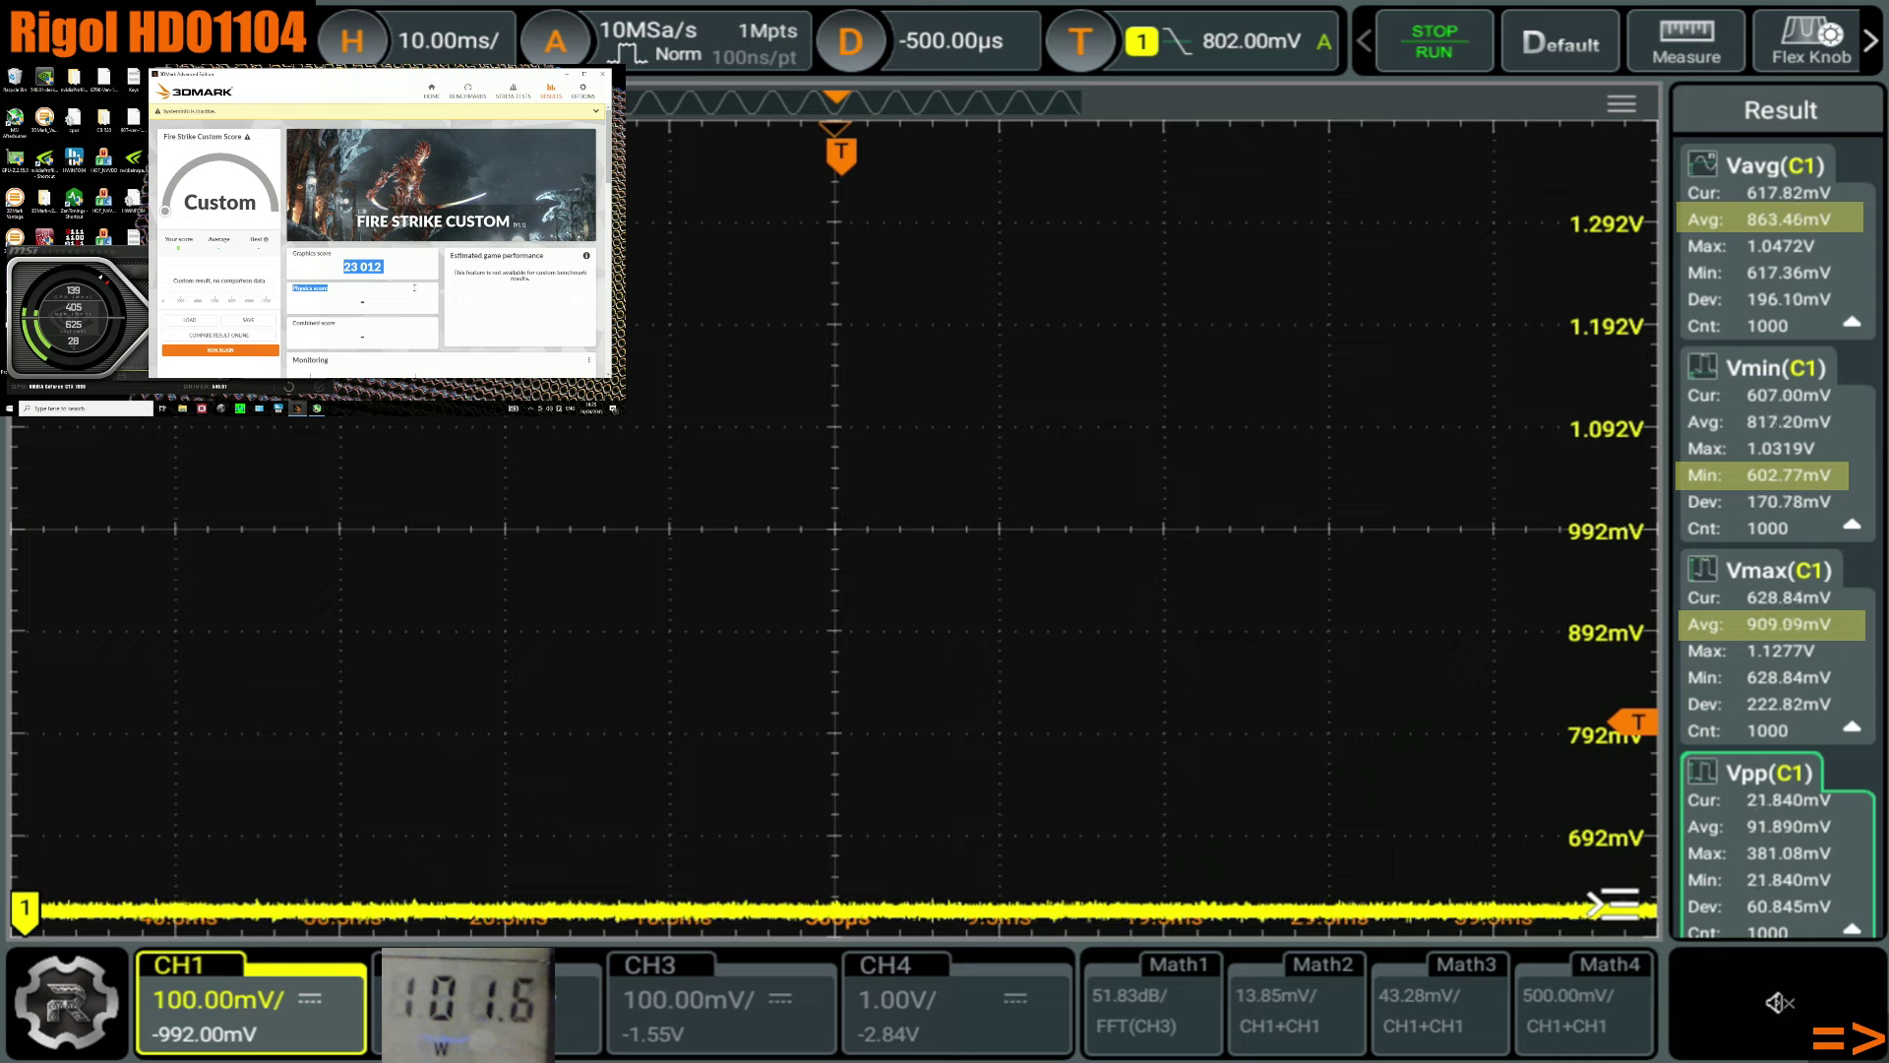
left_click(358, 267)
left_click_drag(343, 267, 407, 276)
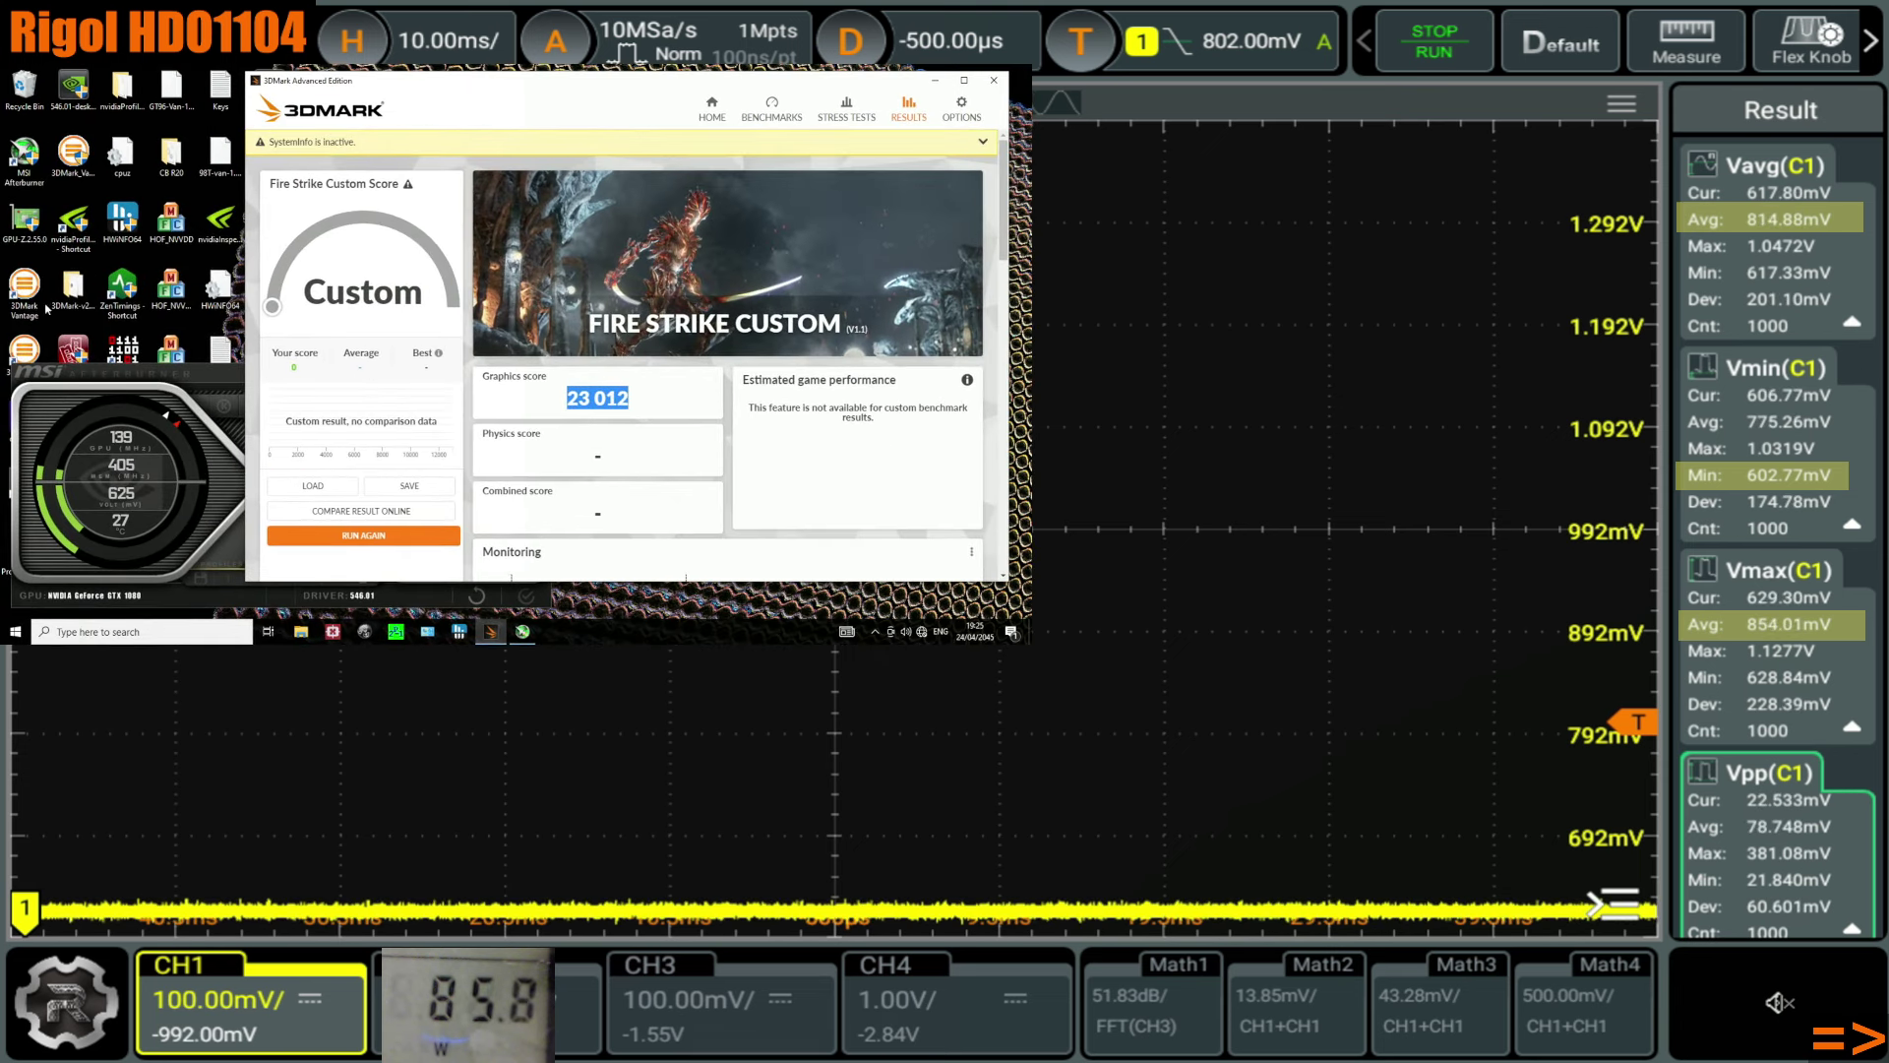
Look at the memory timings in MemTweakIt, close it, and shift the 3DMark results window slightly aside
double_click(73, 349)
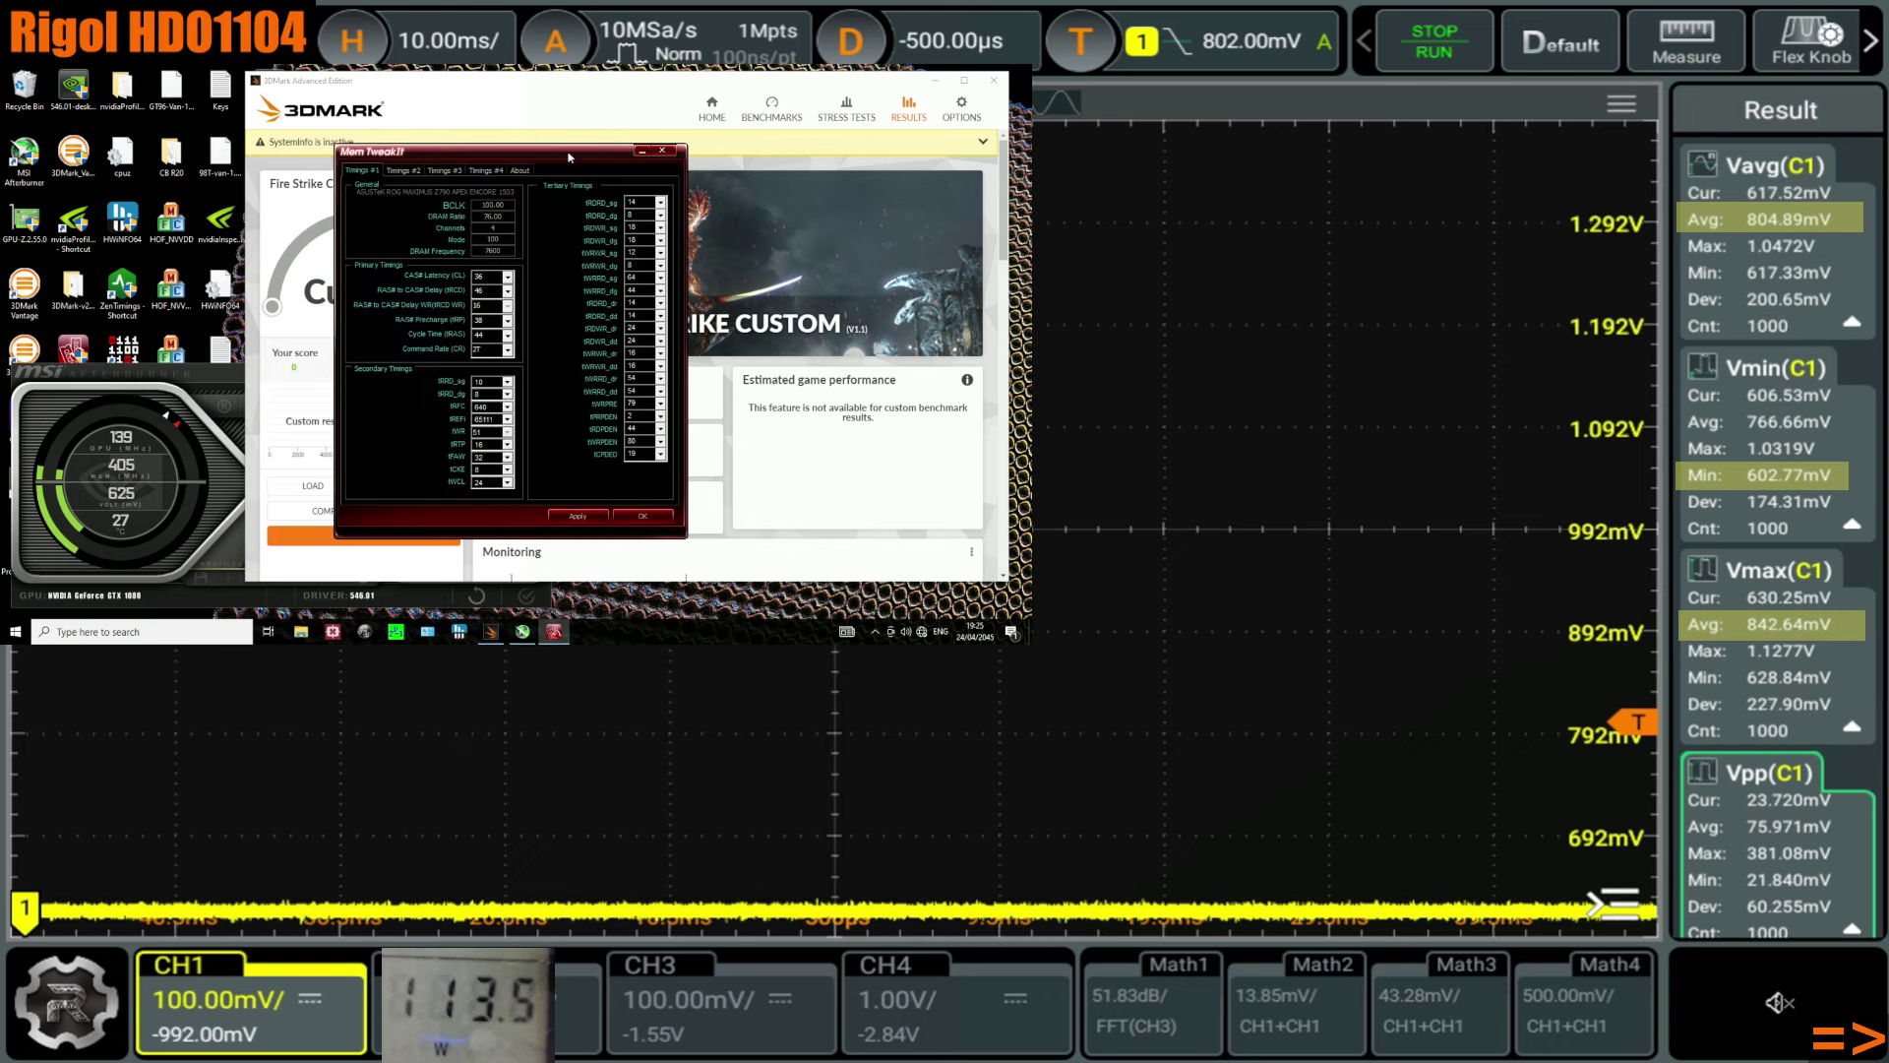
left_click(662, 152)
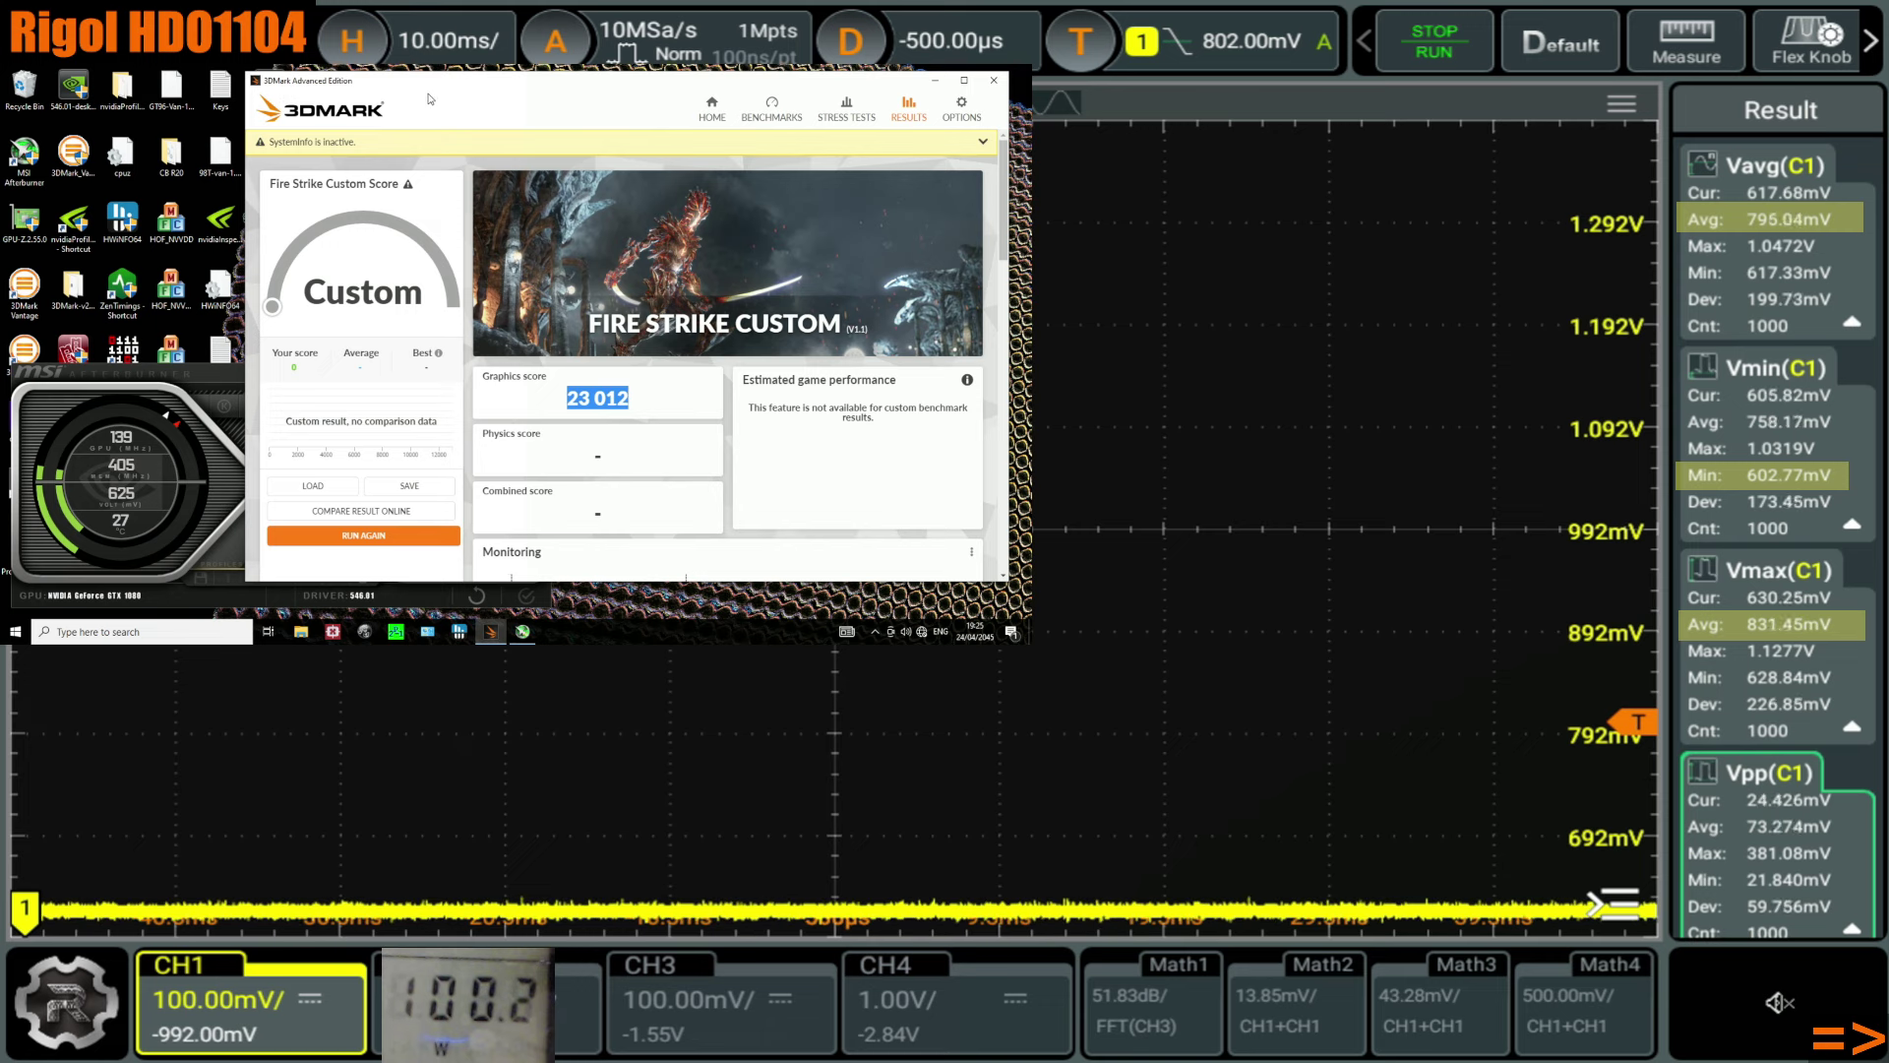
left_click_drag(430, 98, 458, 97)
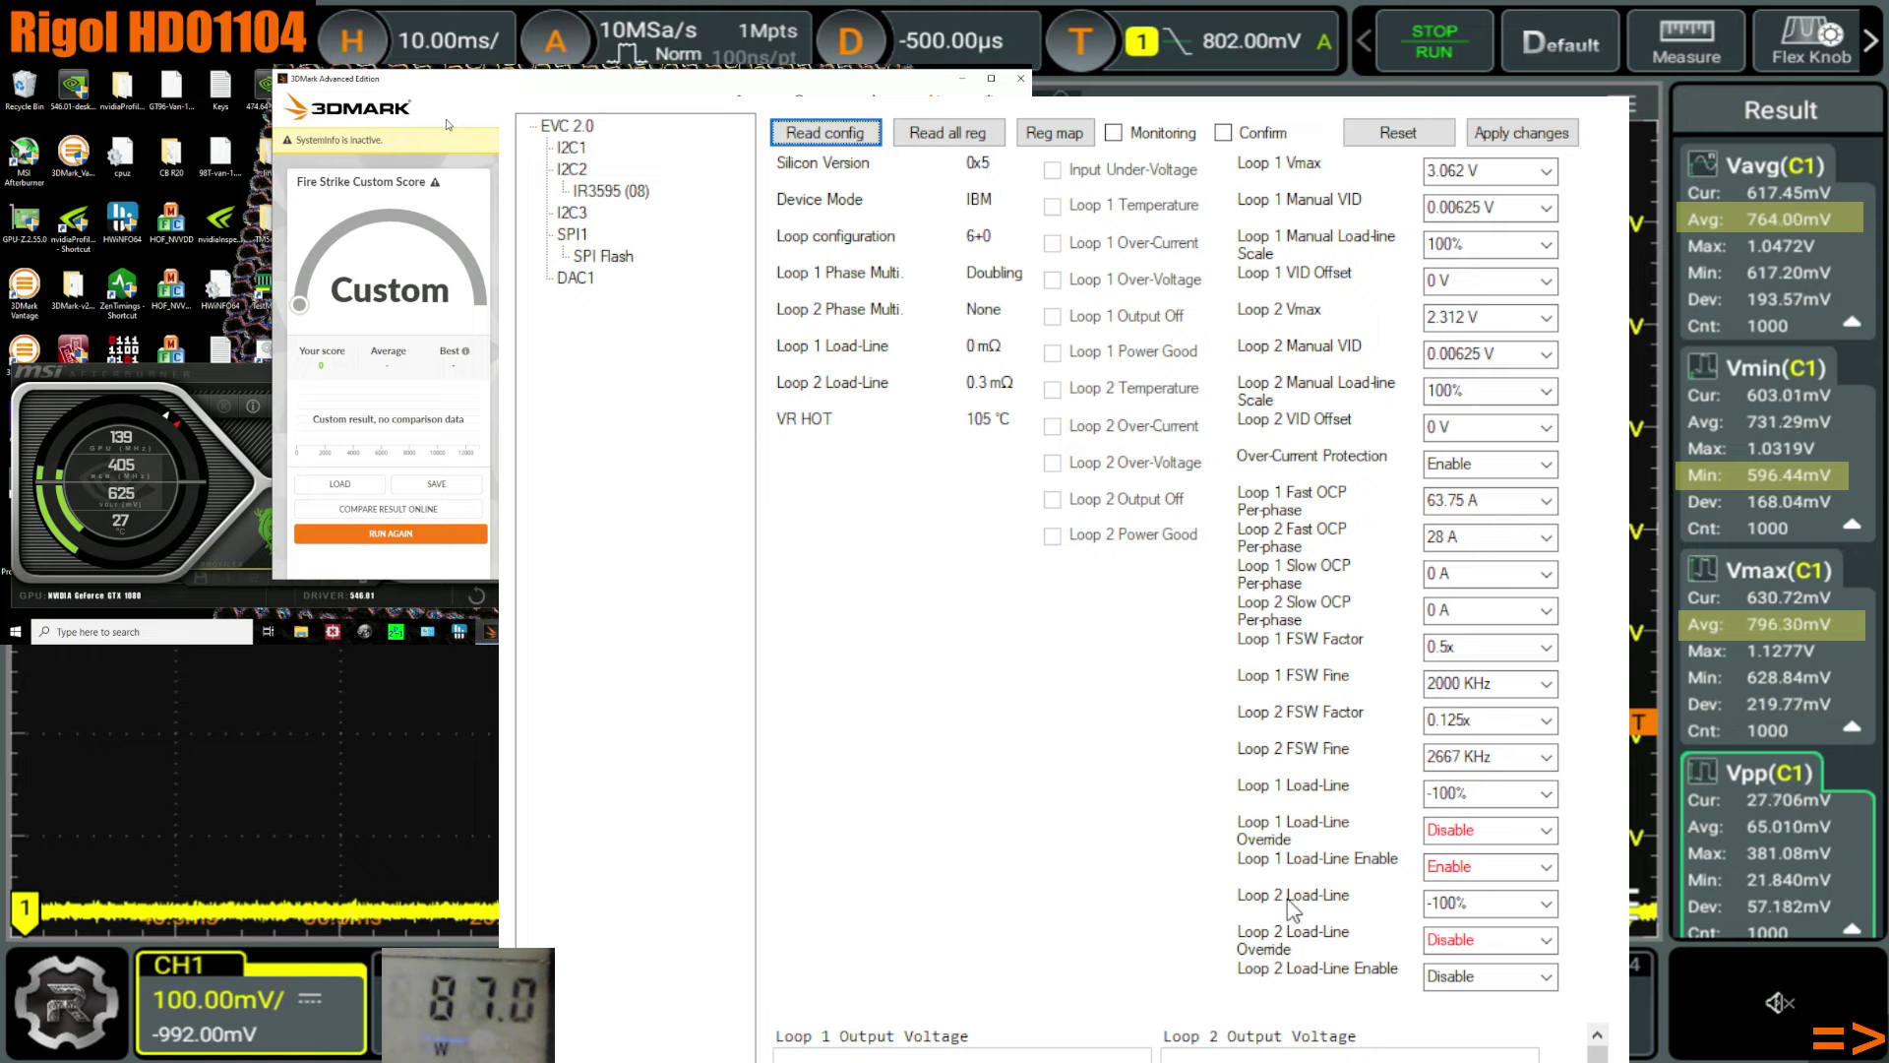
In the EVC 2.0 window, enable the load-line override for Loop 1 and Loop 2, and apply the changes
left_click(1549, 832)
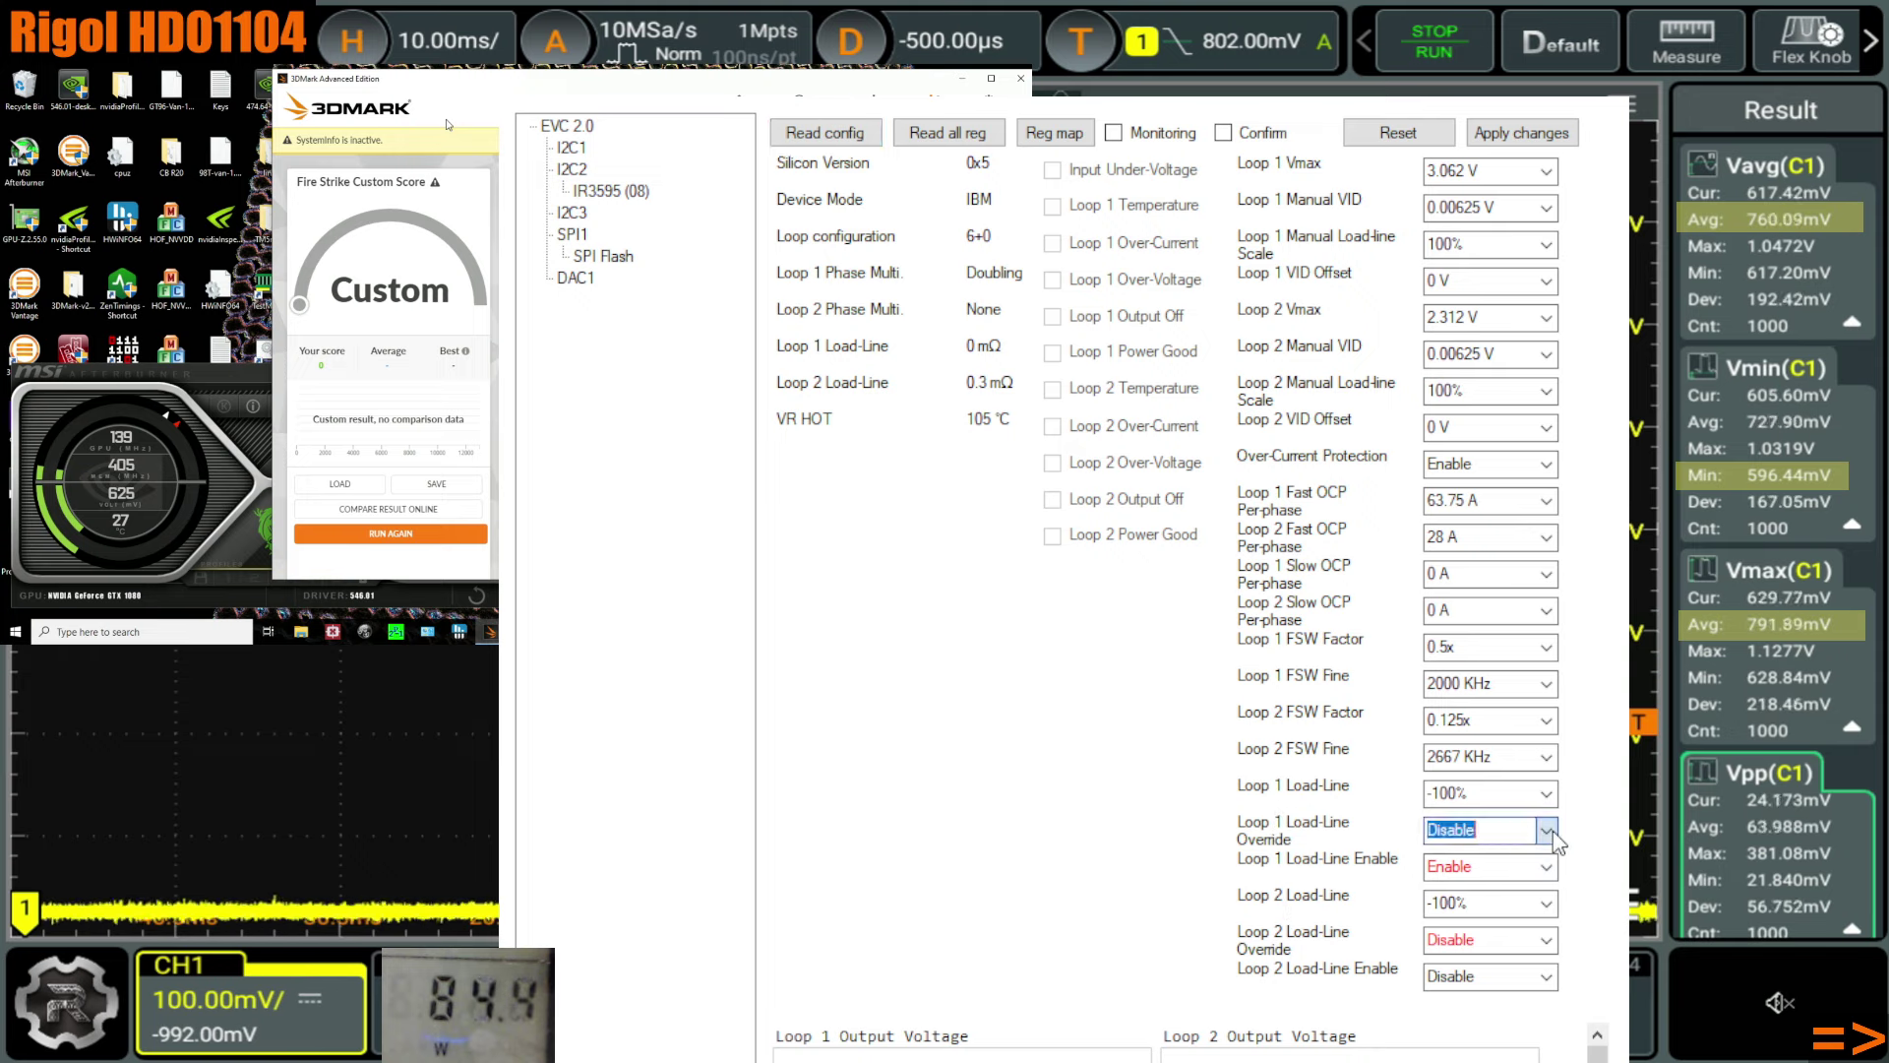
left_click(1535, 876)
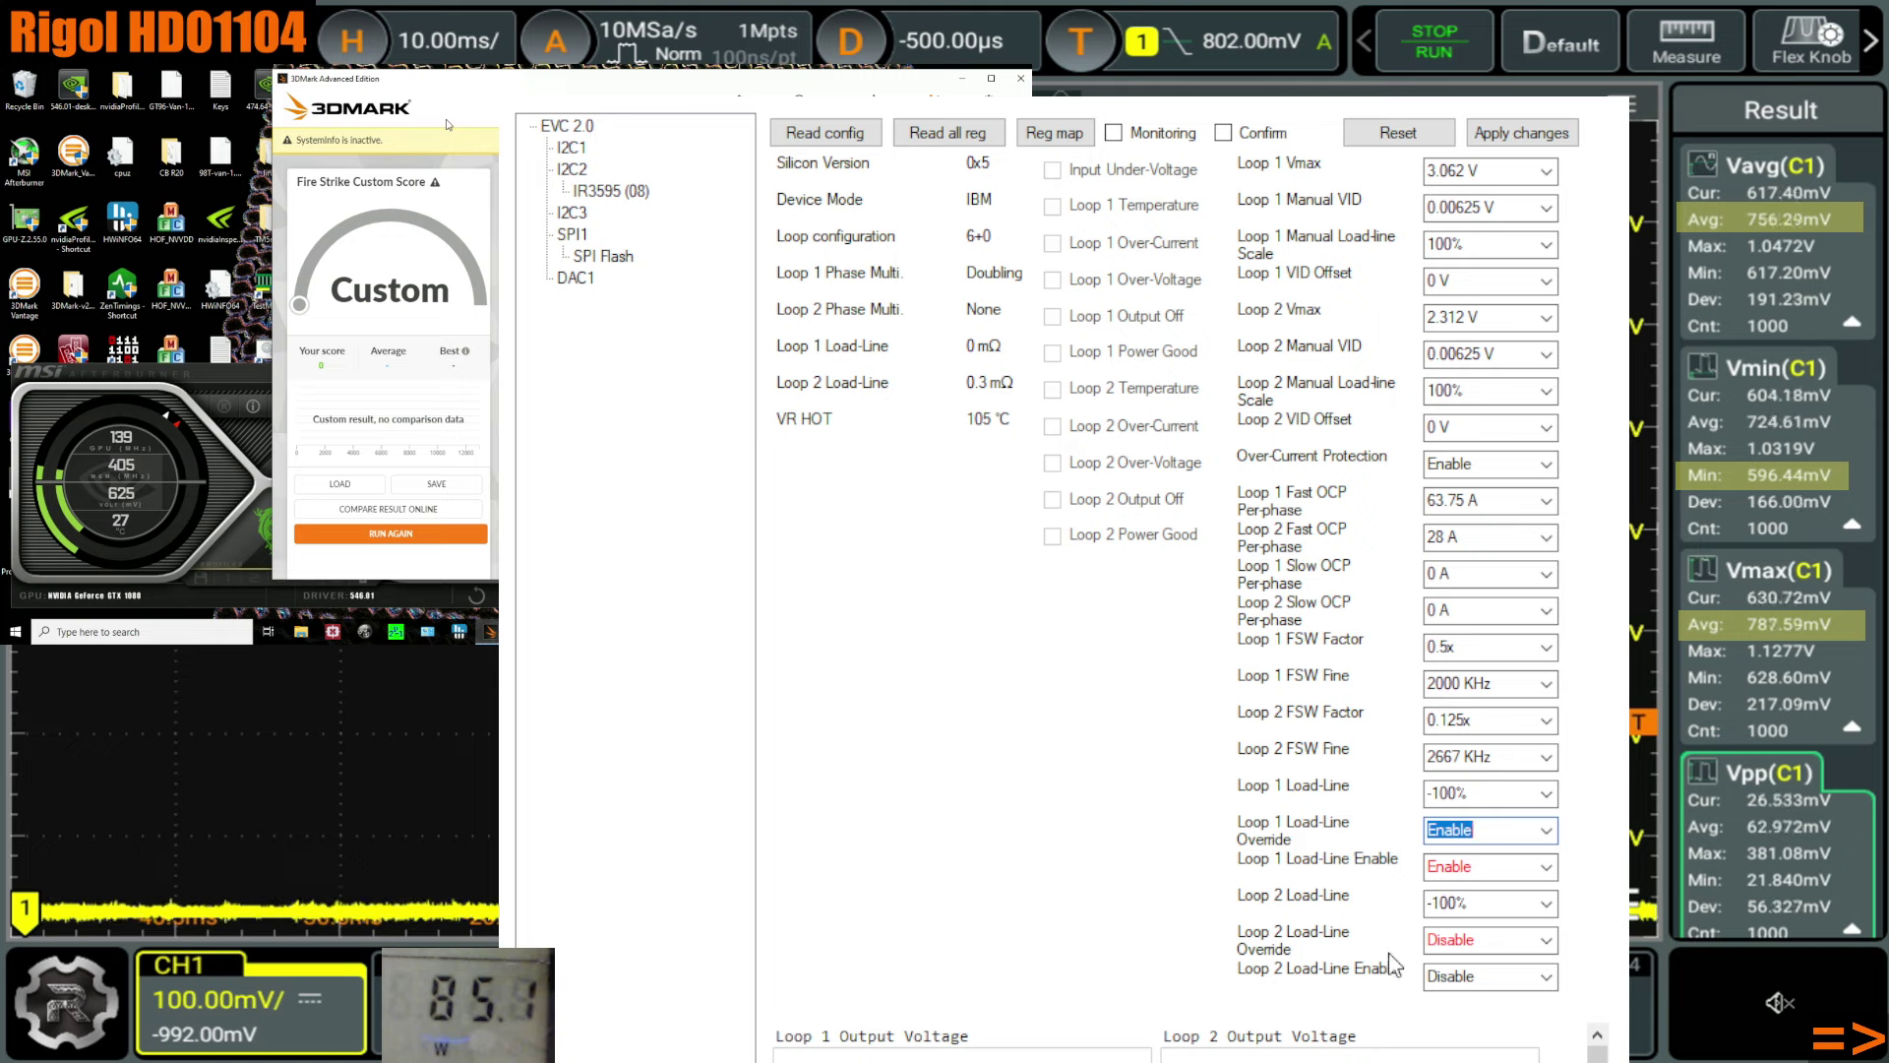
left_click(1549, 940)
left_click(1486, 959)
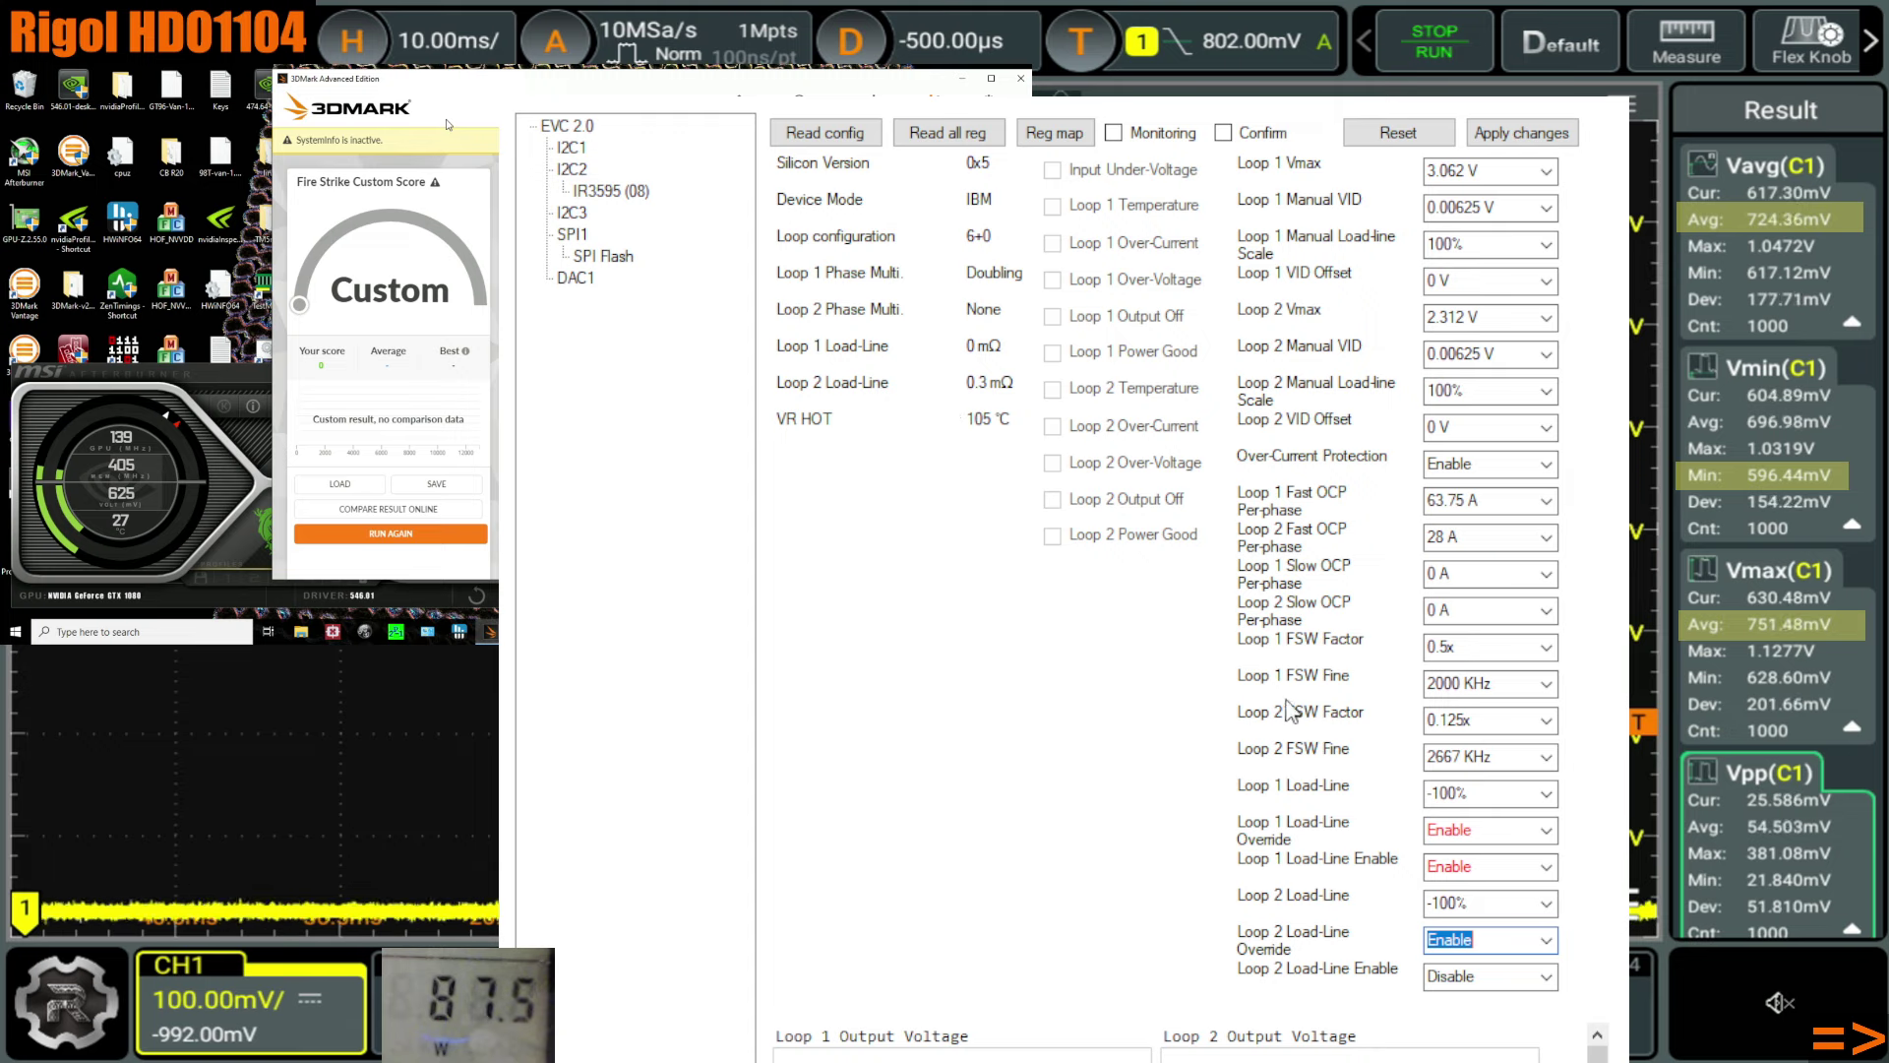
left_click(1575, 136)
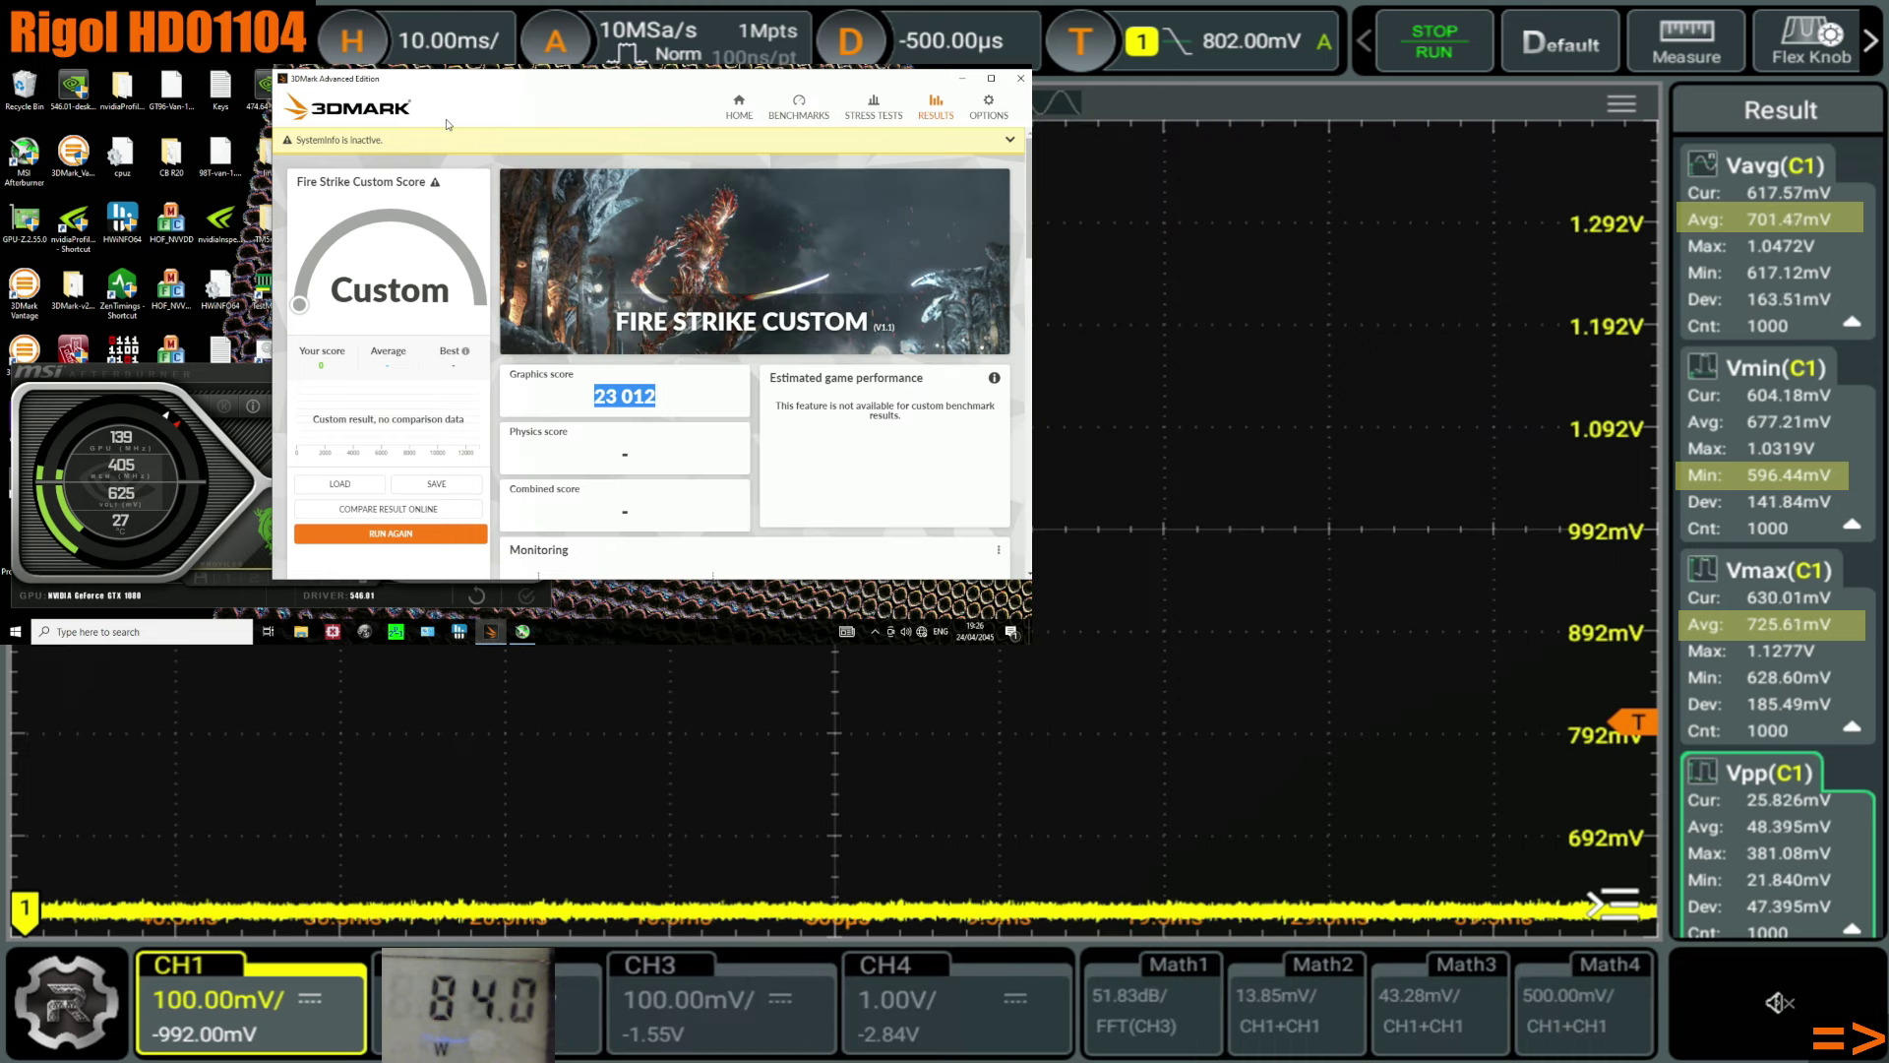
Rerun the Fire Strike Custom benchmark in 3DMark and highlight its new graphics score
left_click(428, 536)
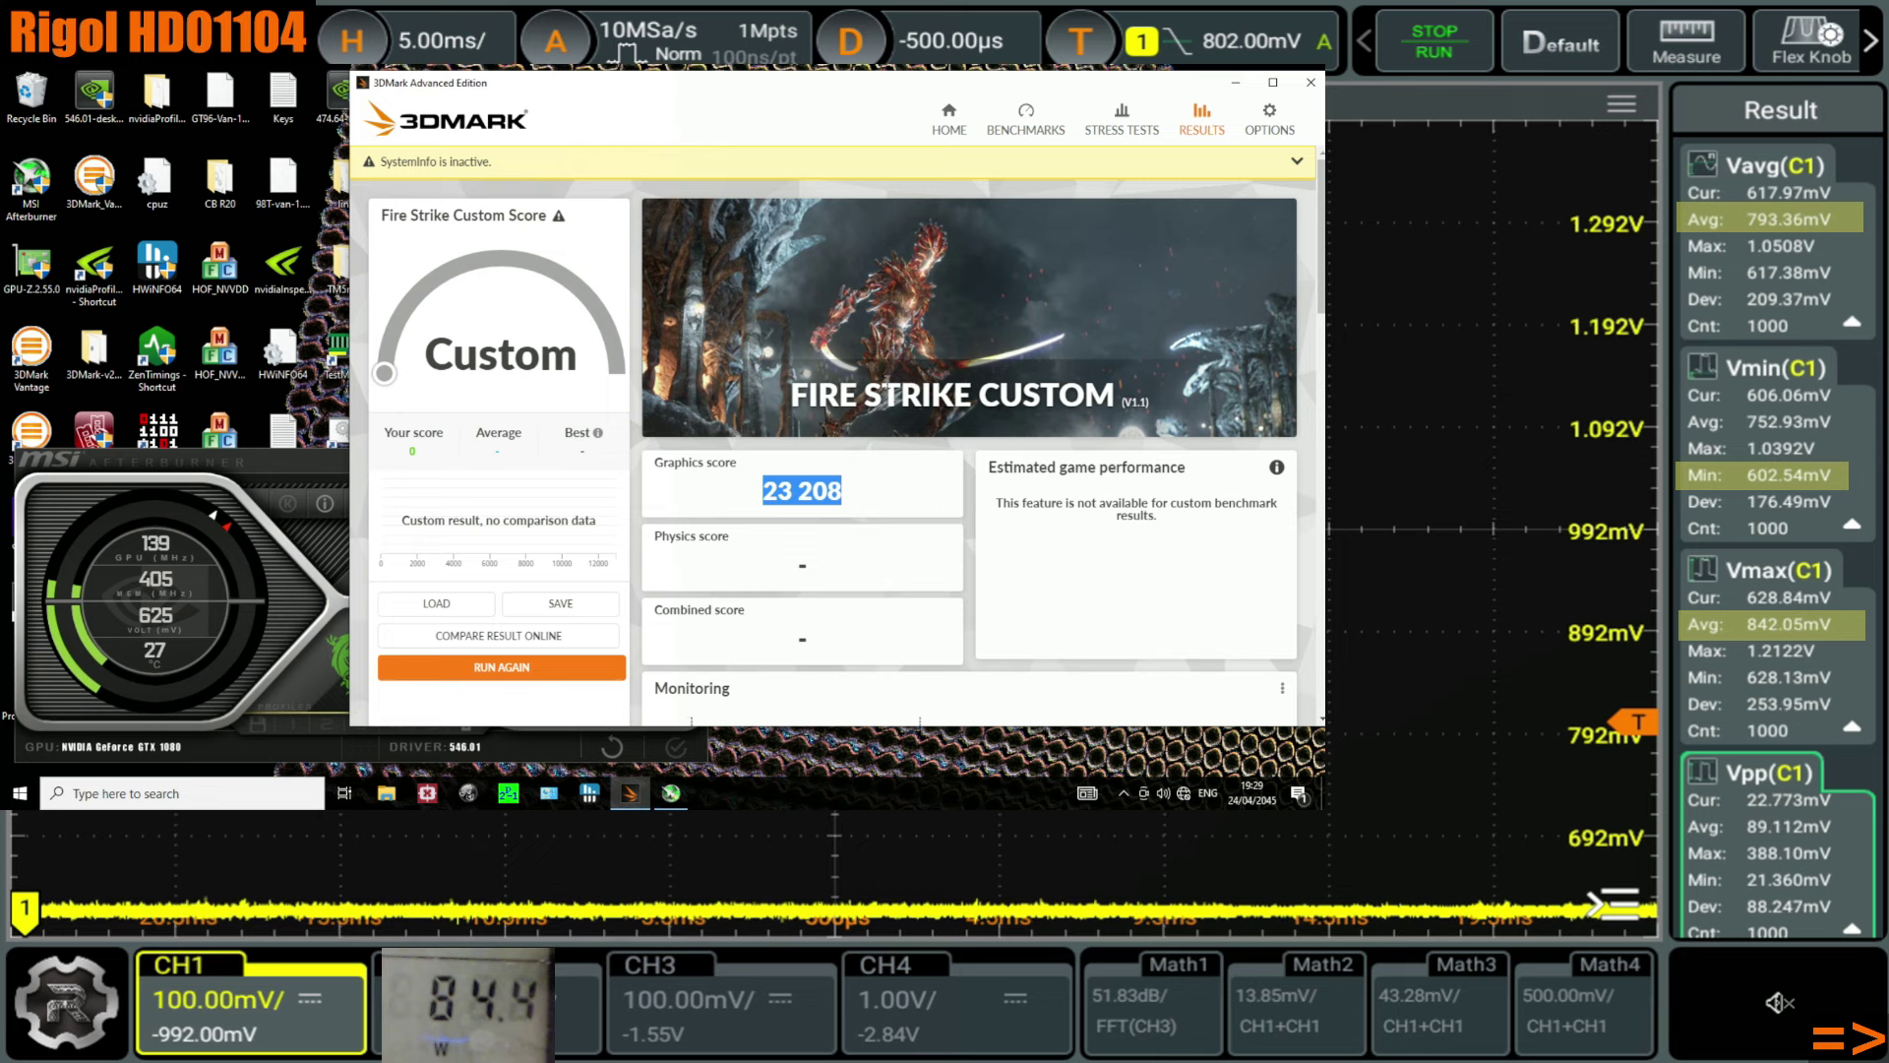
triple_click(848, 498)
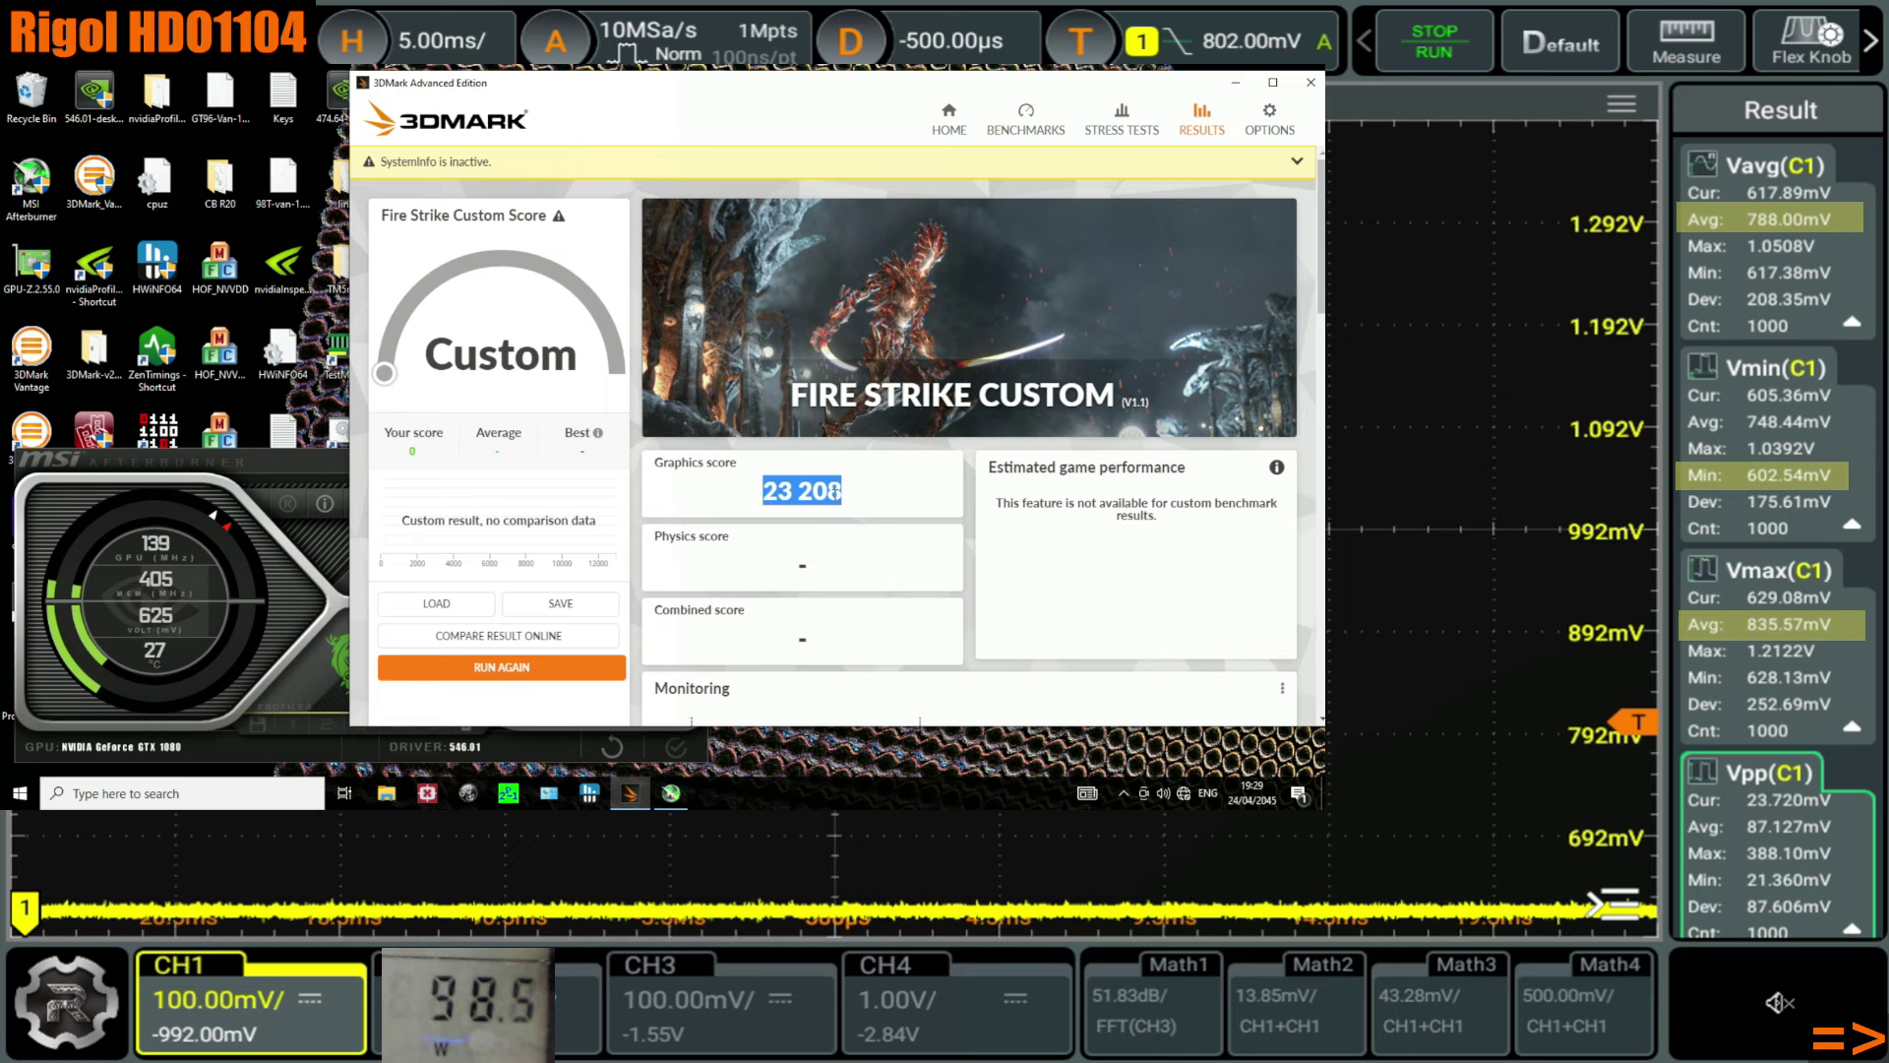
left_click(799, 470)
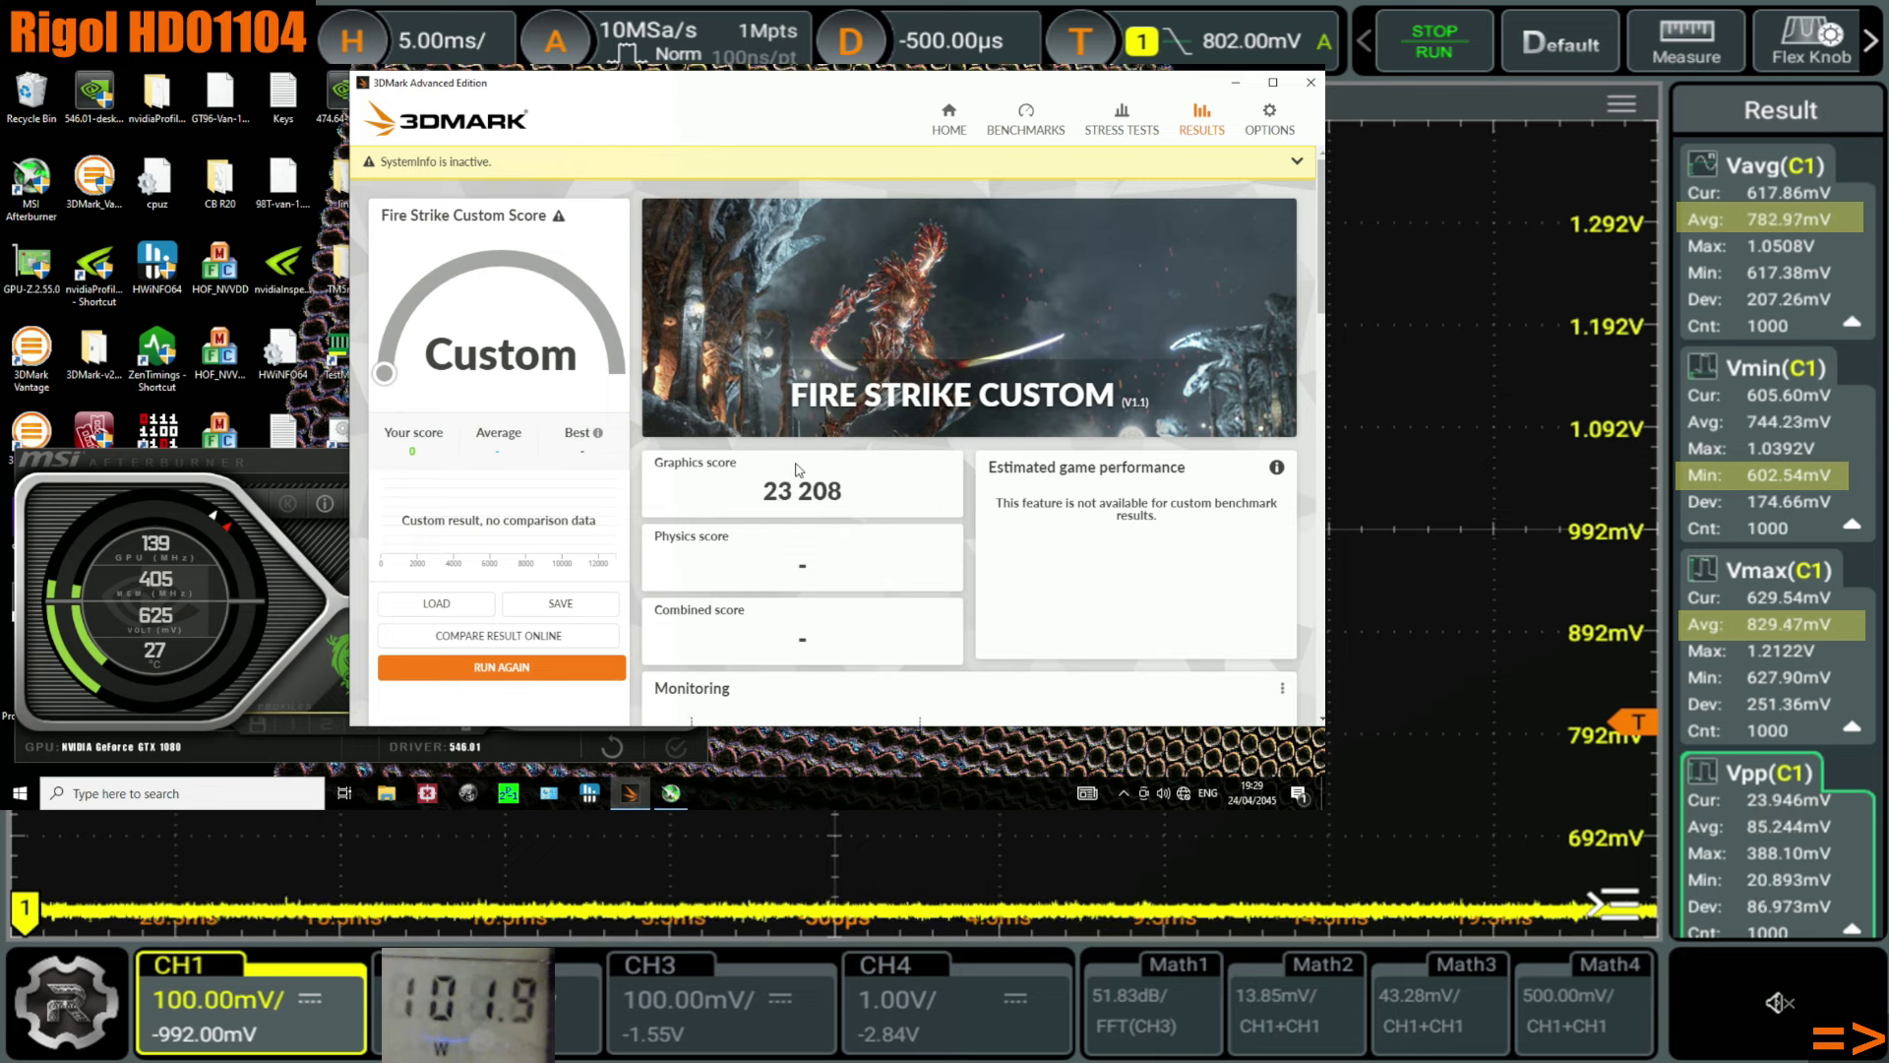
double_click(872, 499)
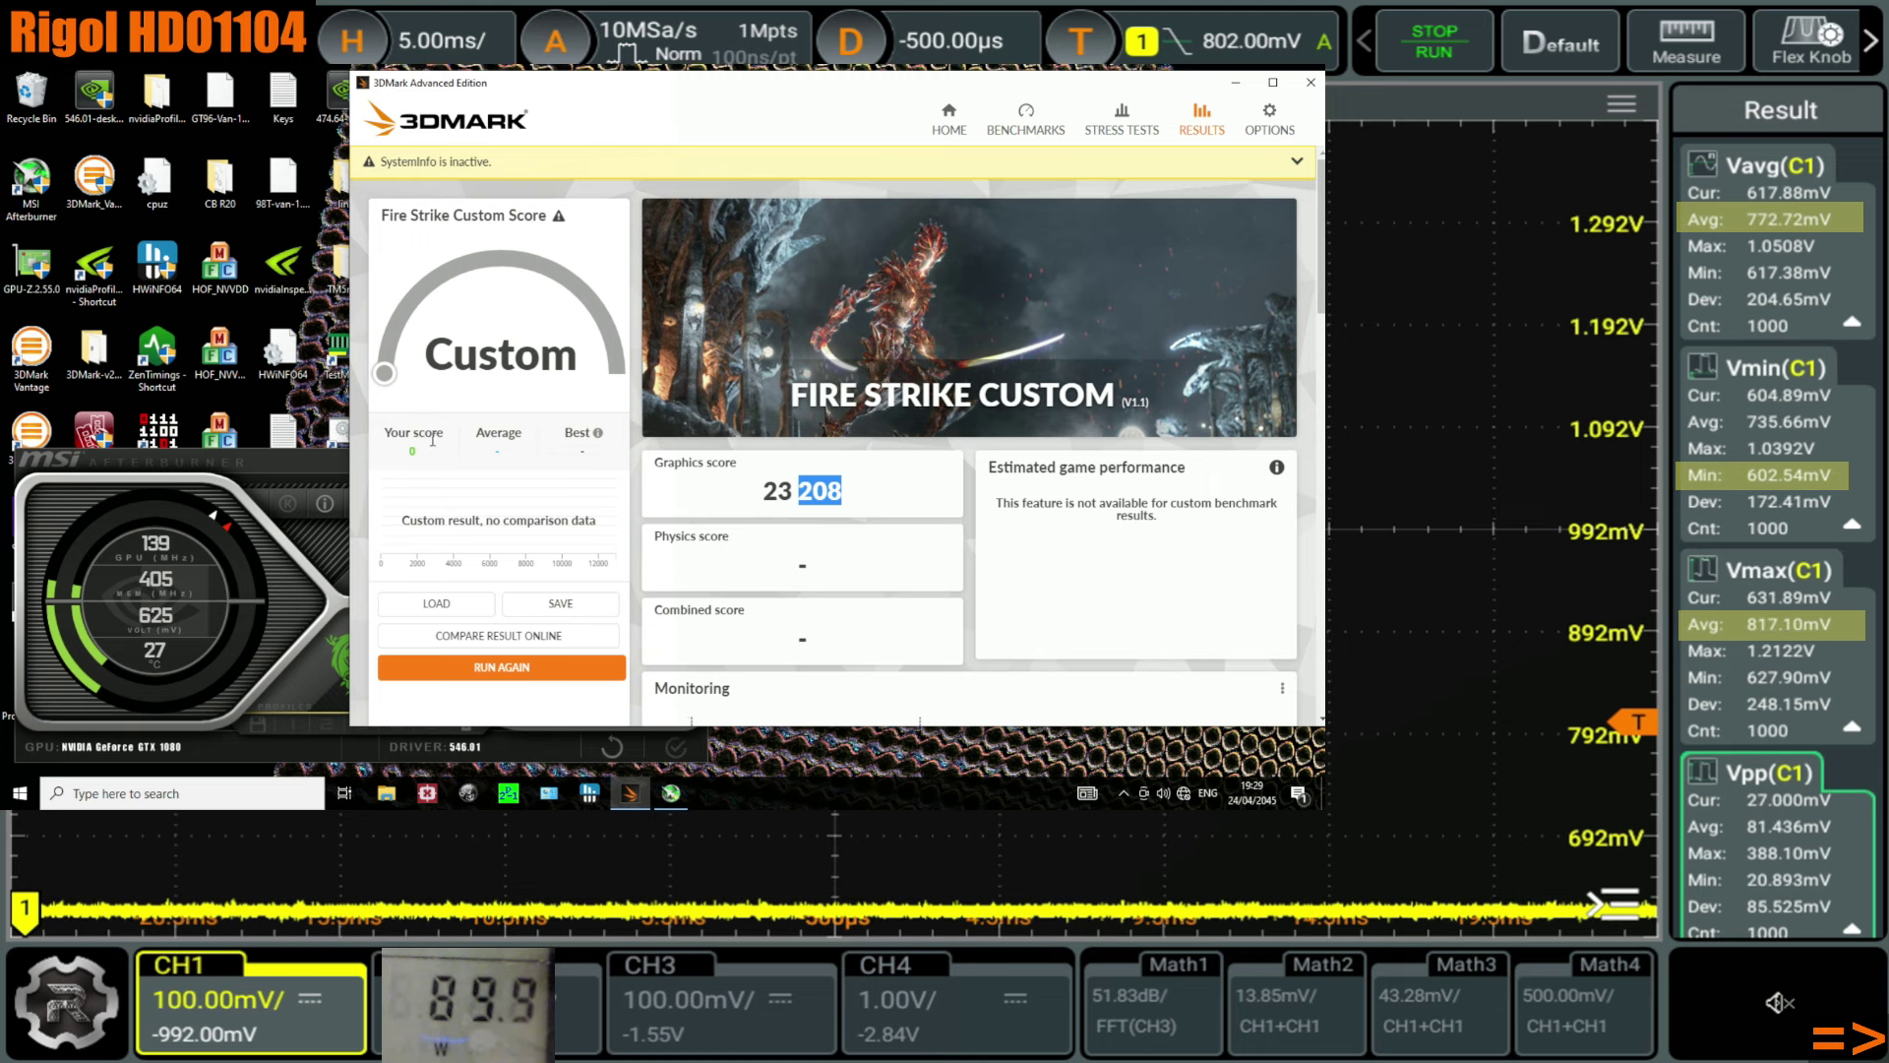
left_click(245, 460)
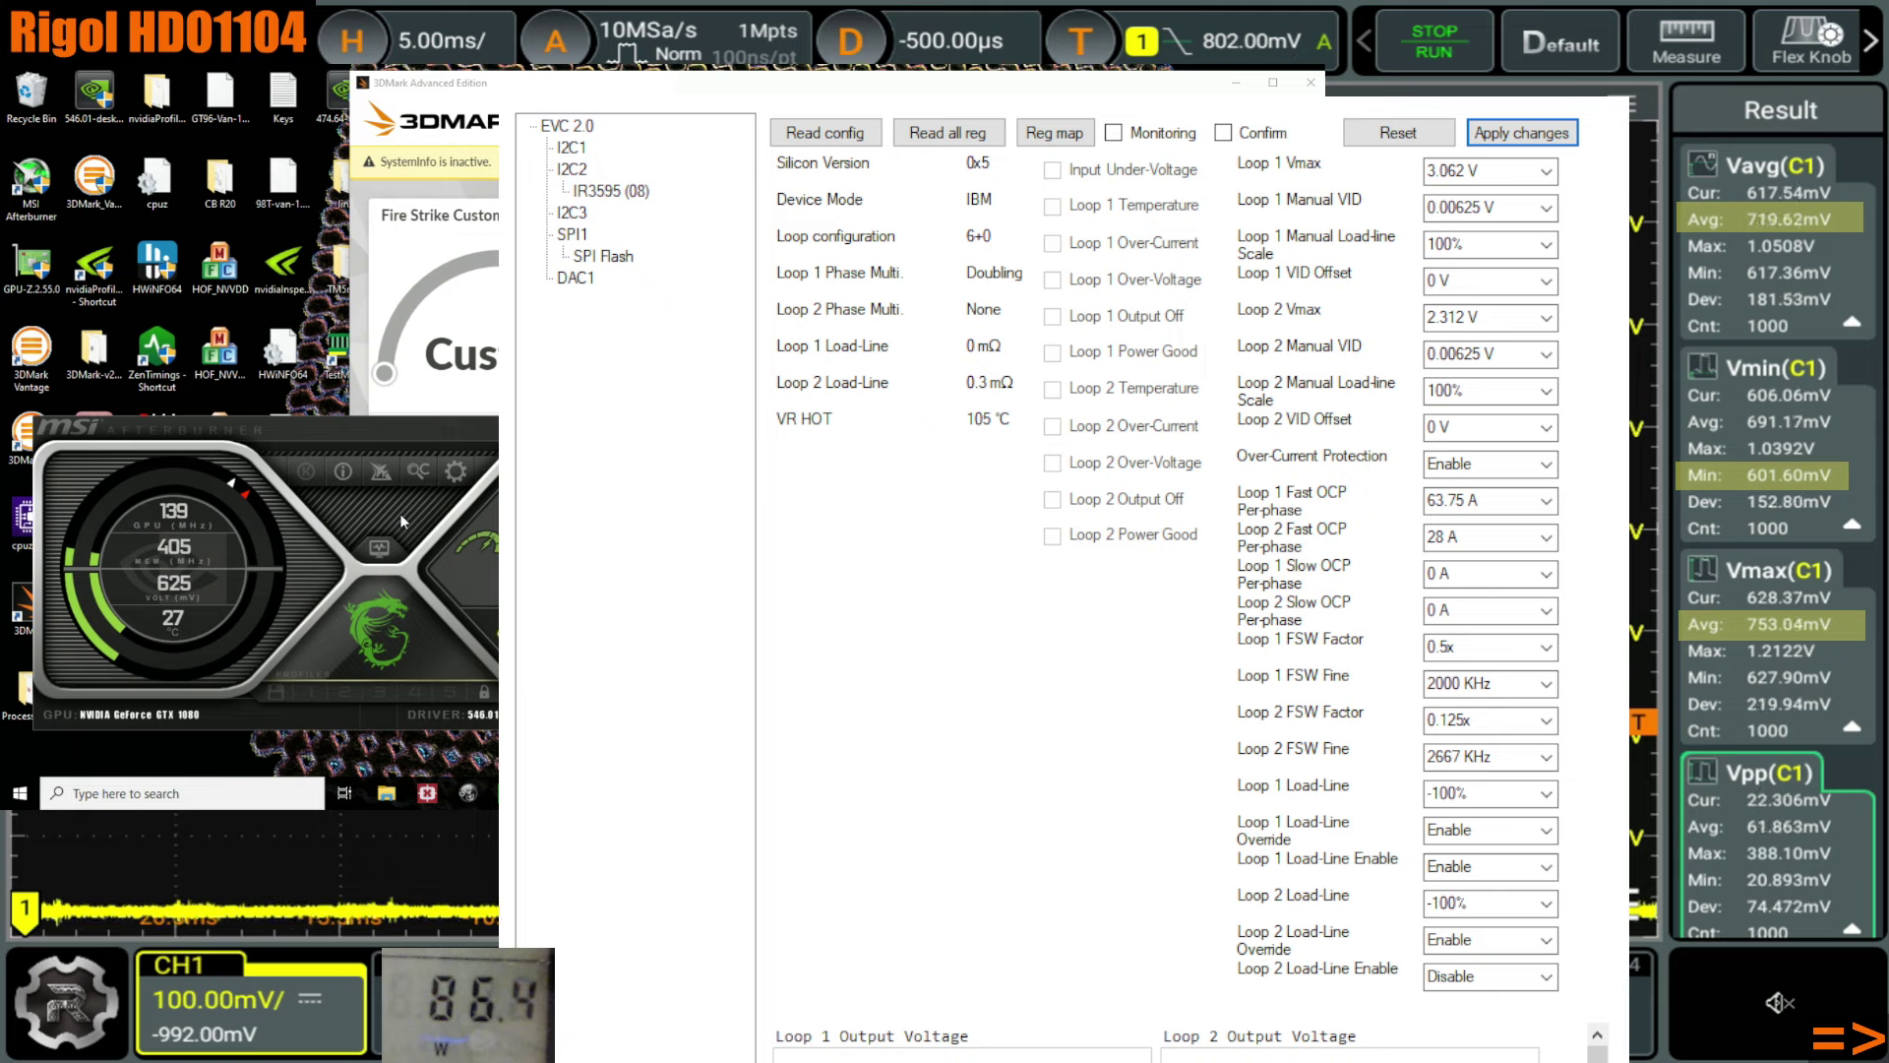
Try Loop 1 Load-Line values of -15%, 40%, 55% and 0% in EVC 2.0, and set it back to -100%
left_click(1488, 800)
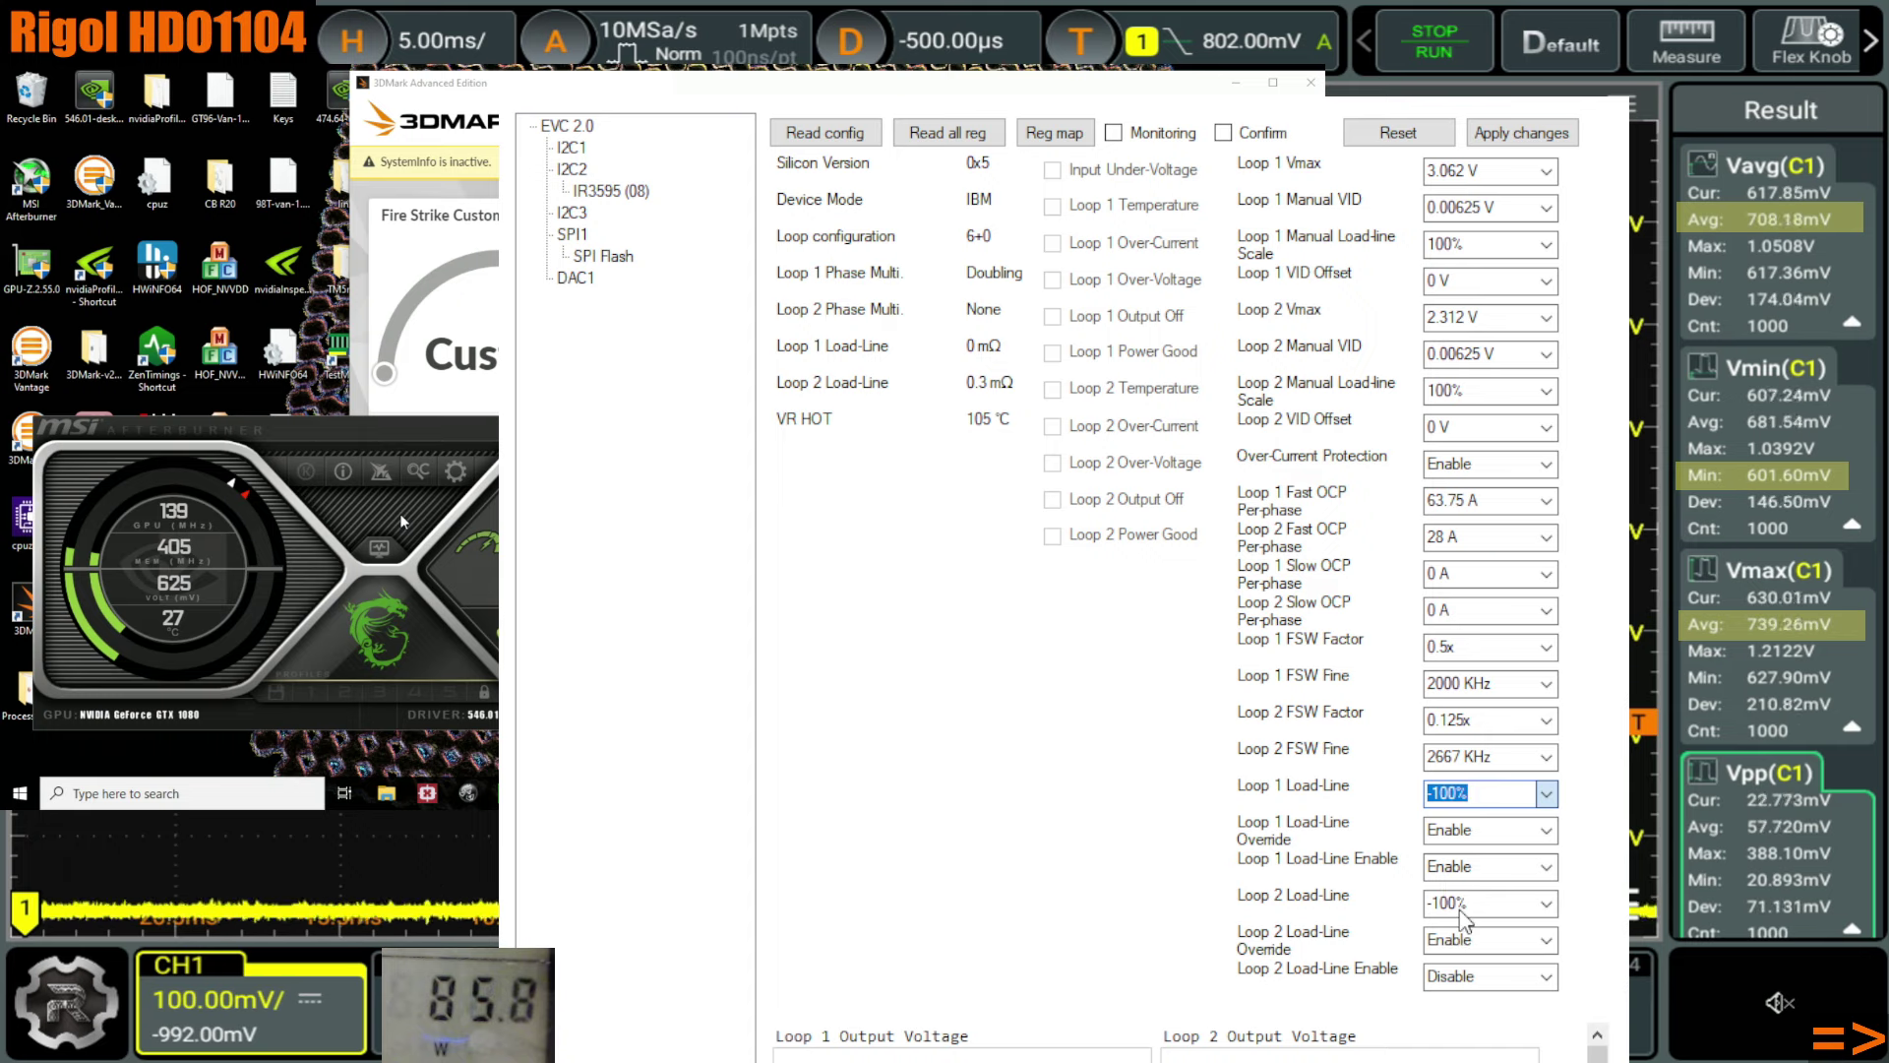
scroll(1466, 878, "down", 9)
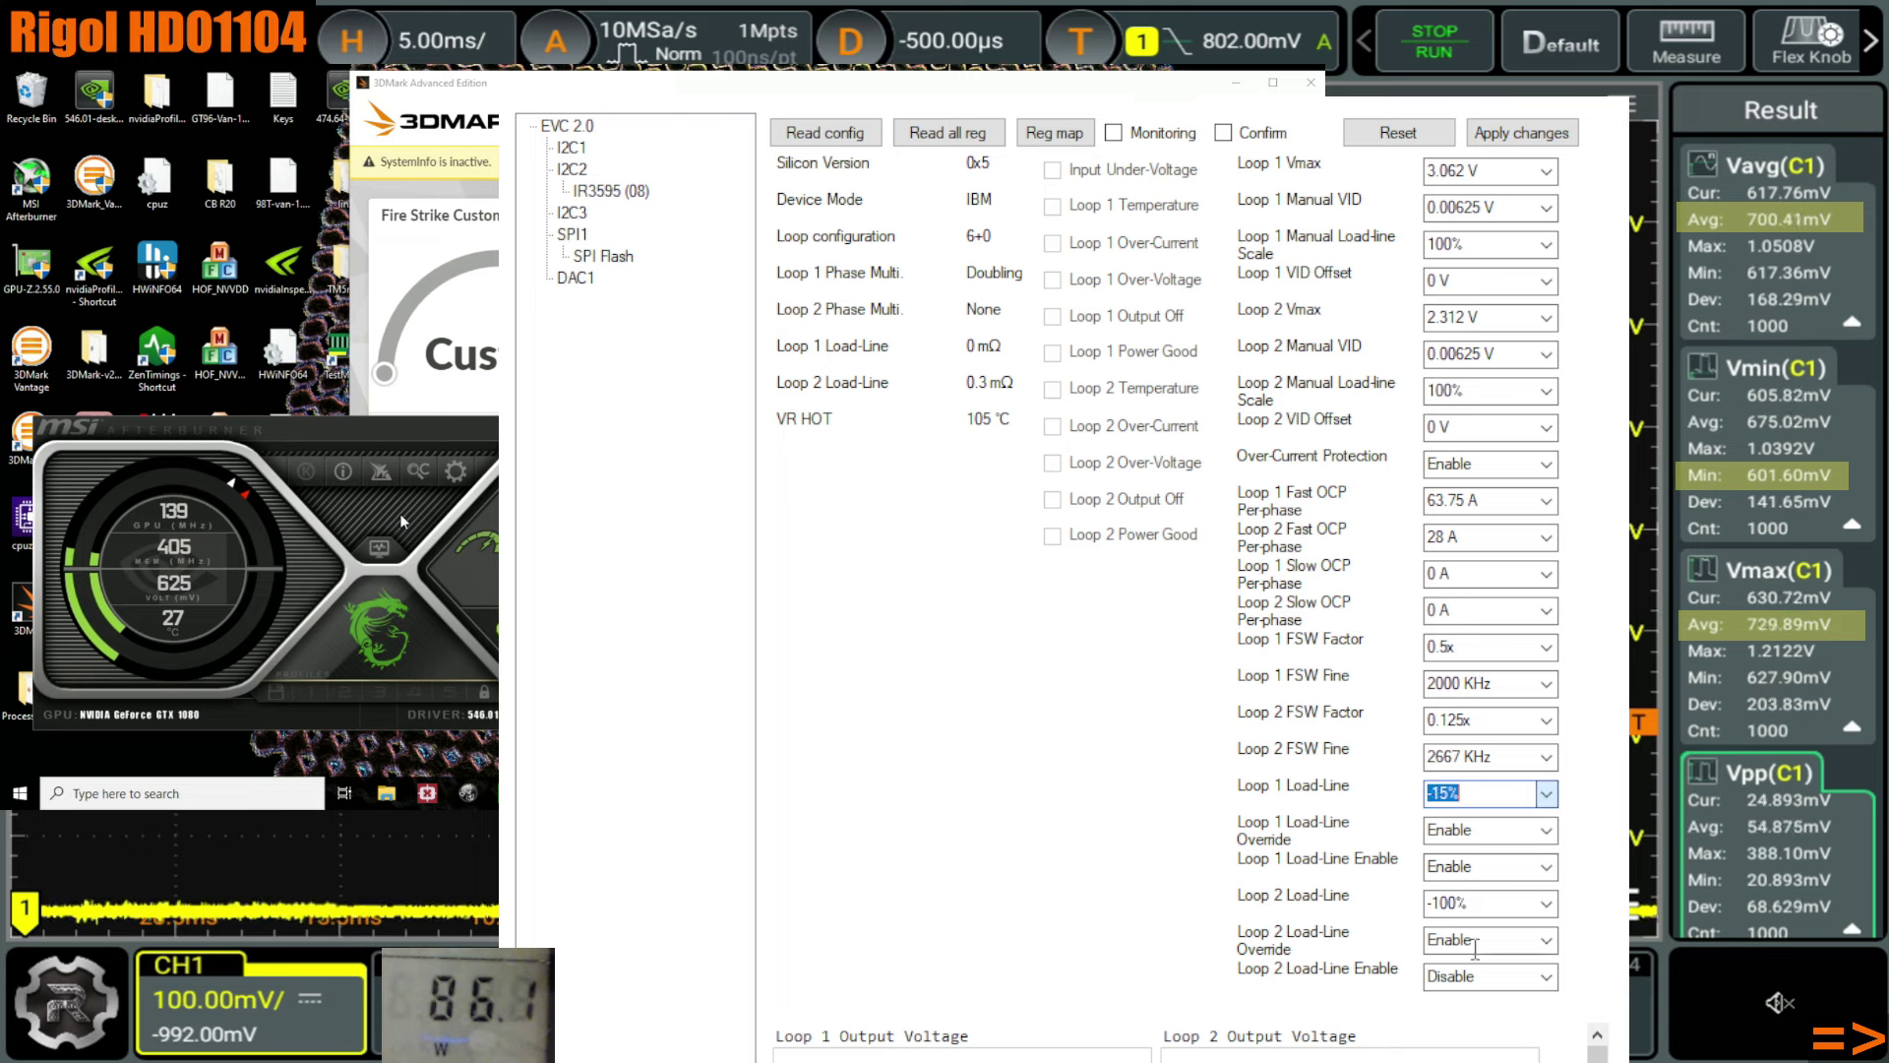
scroll(1496, 940, "down", 8)
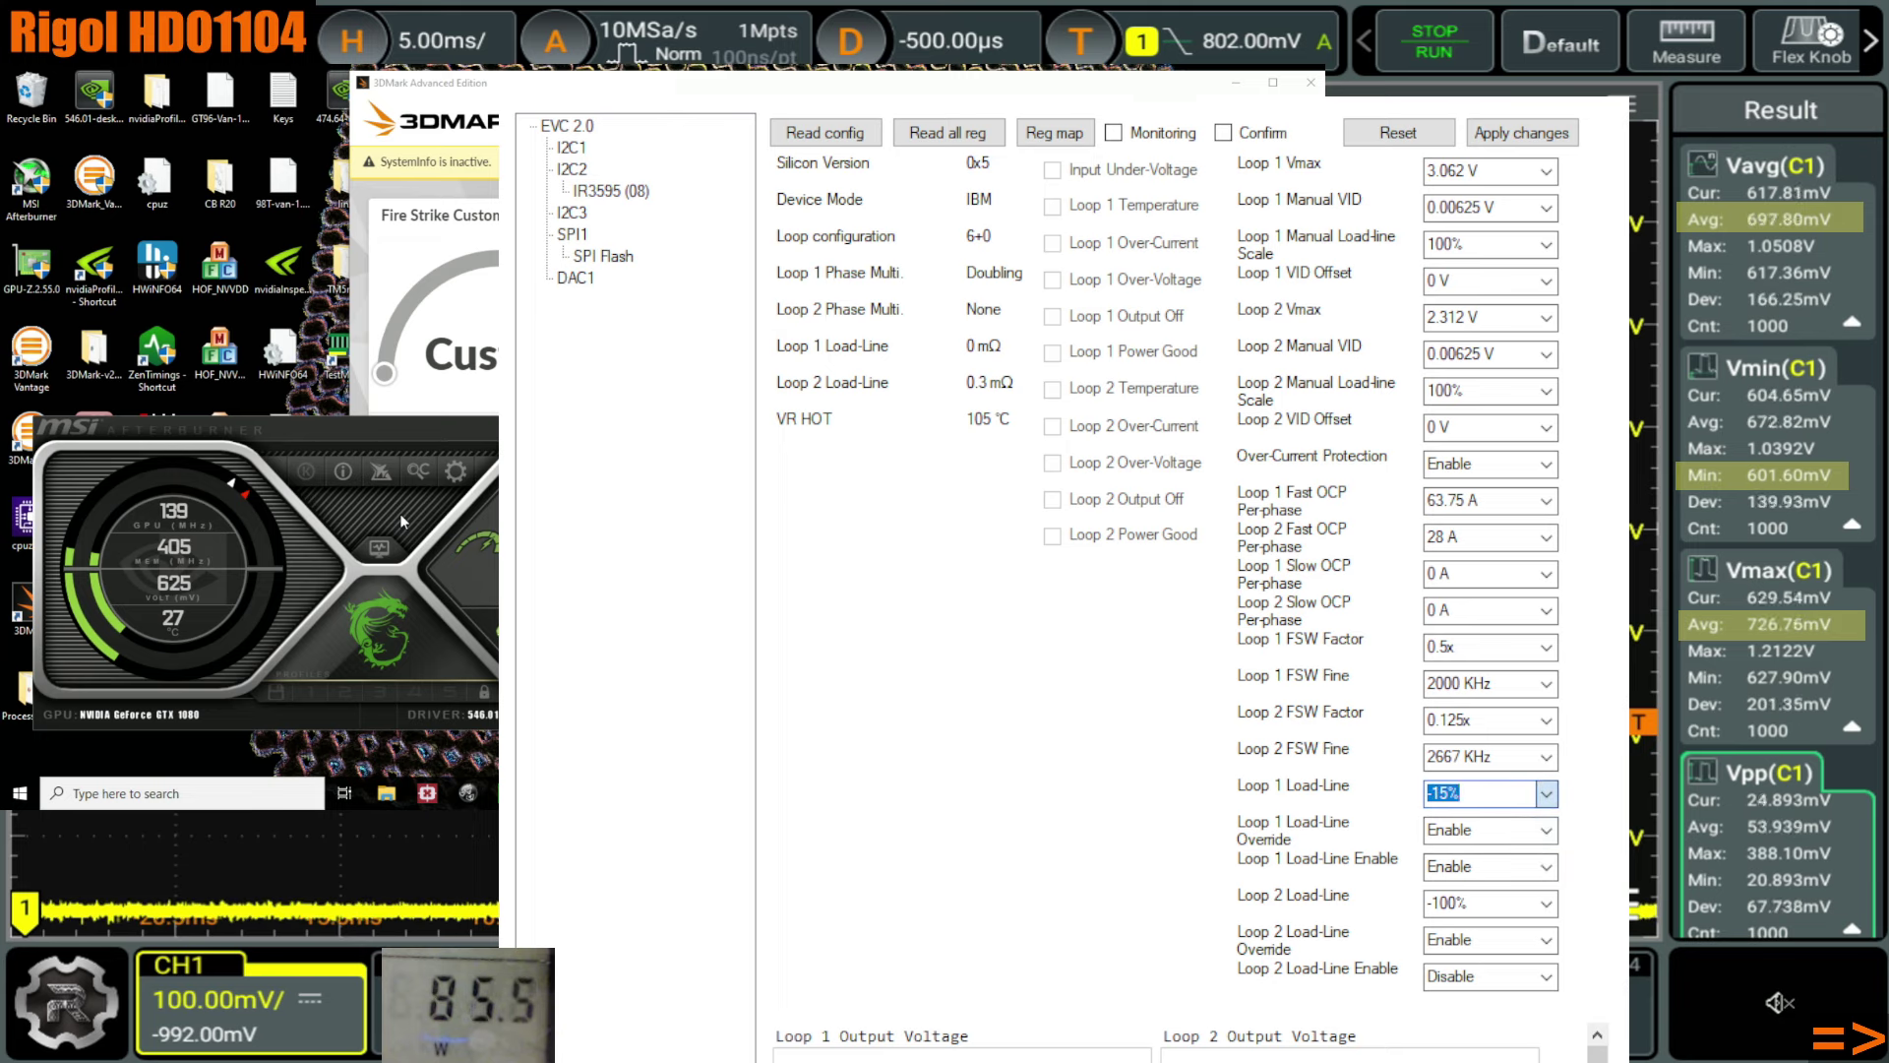
scroll(1550, 795, "down", 11)
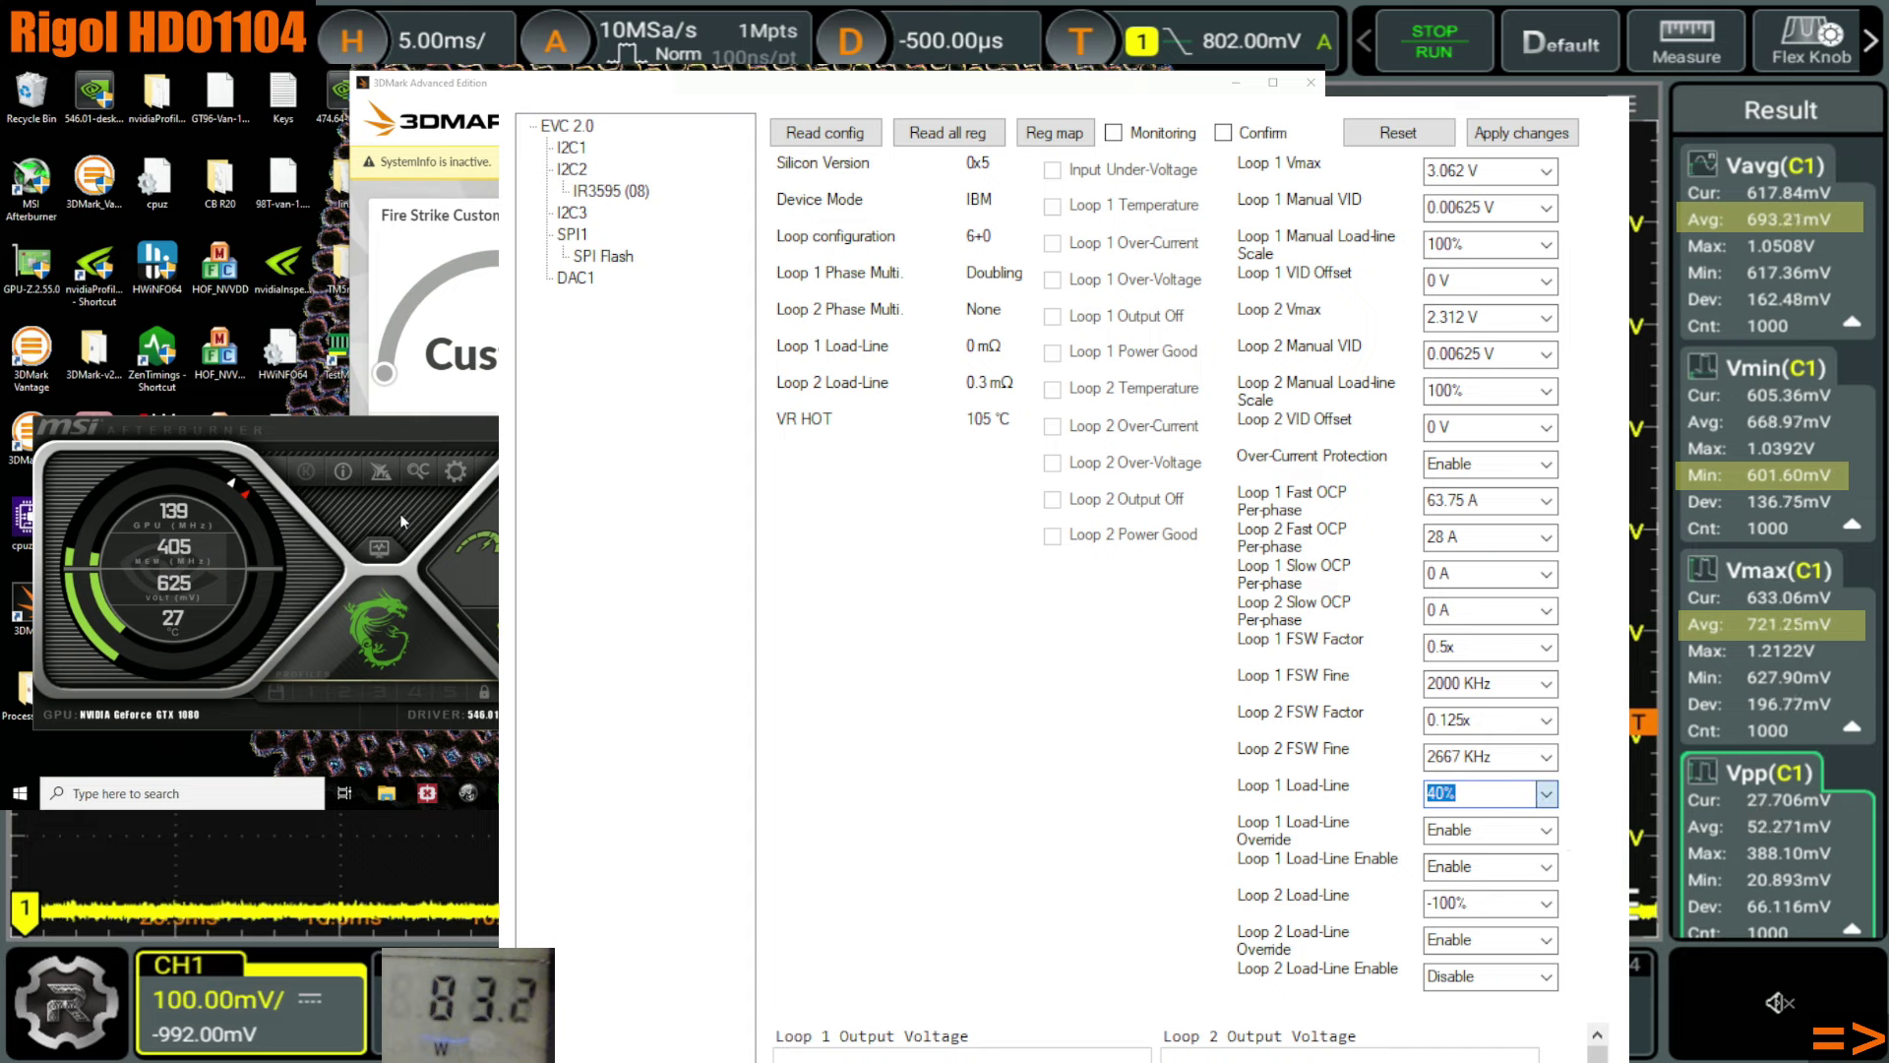
scroll(1547, 793, "down", 3)
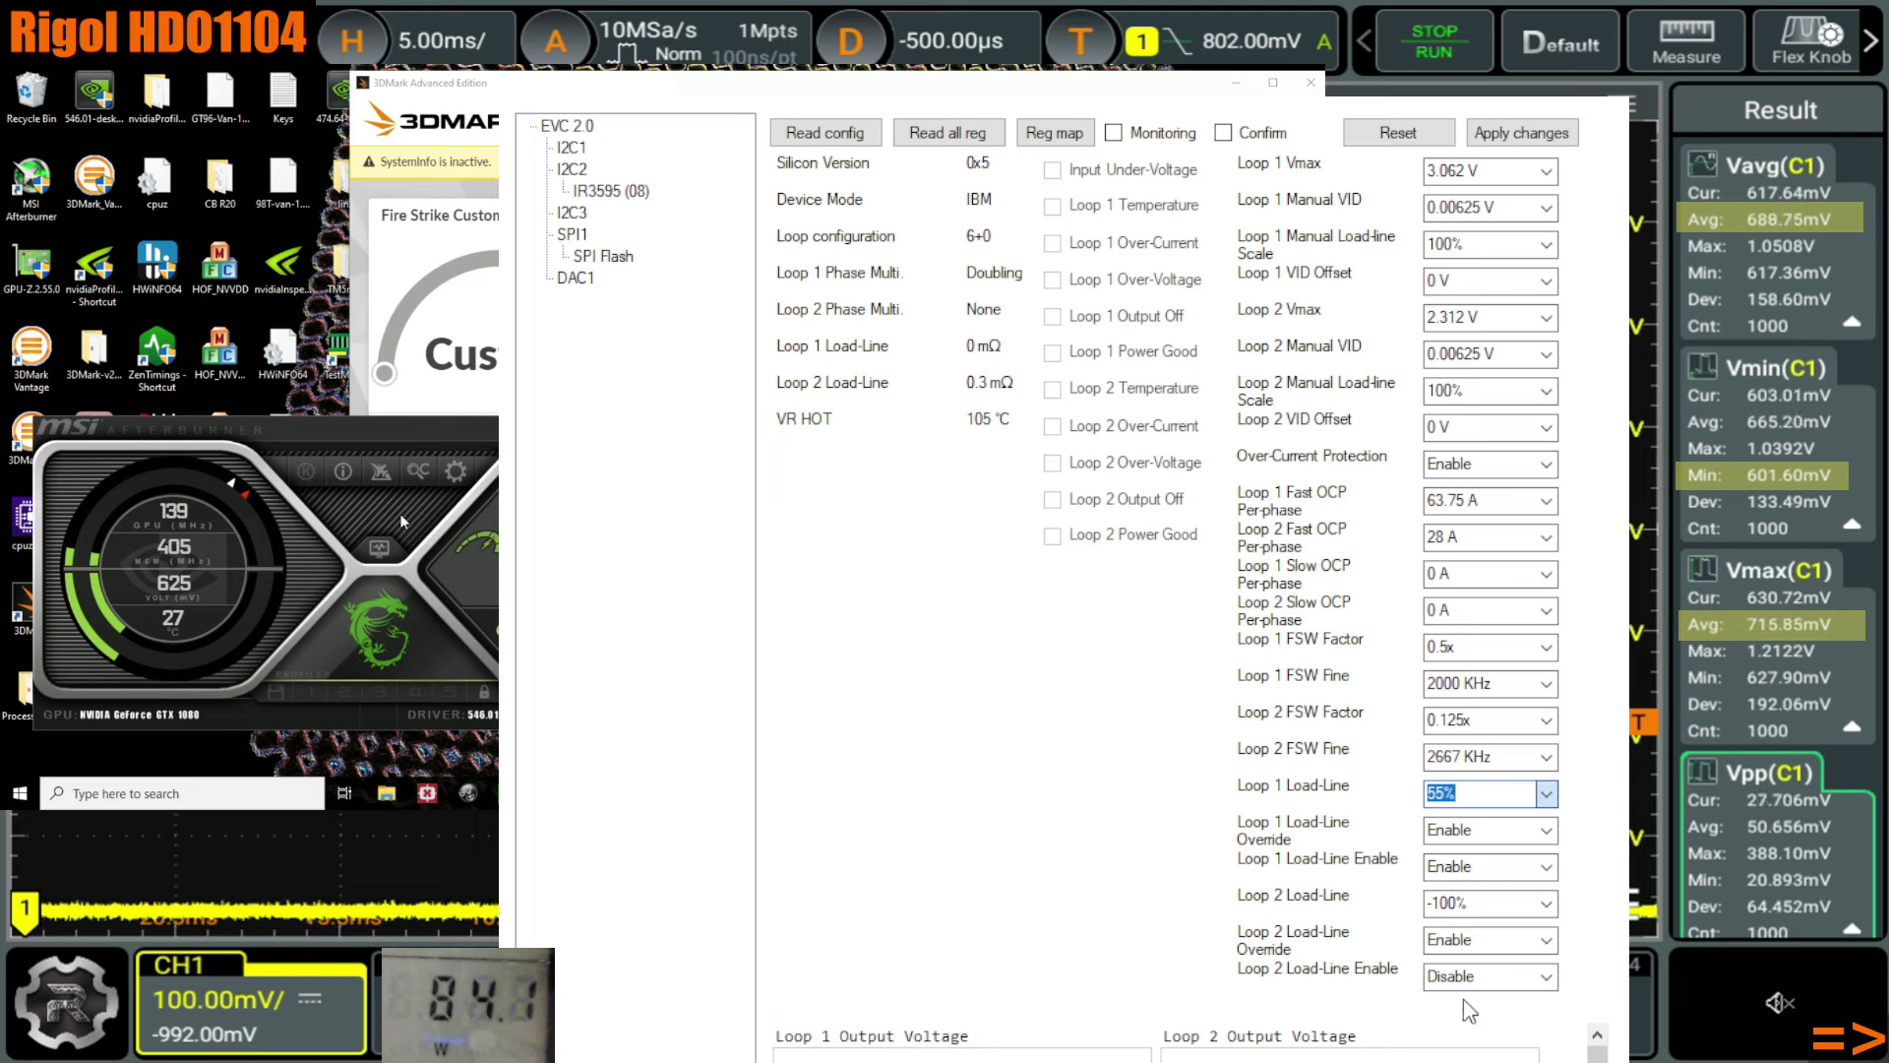
key("0")
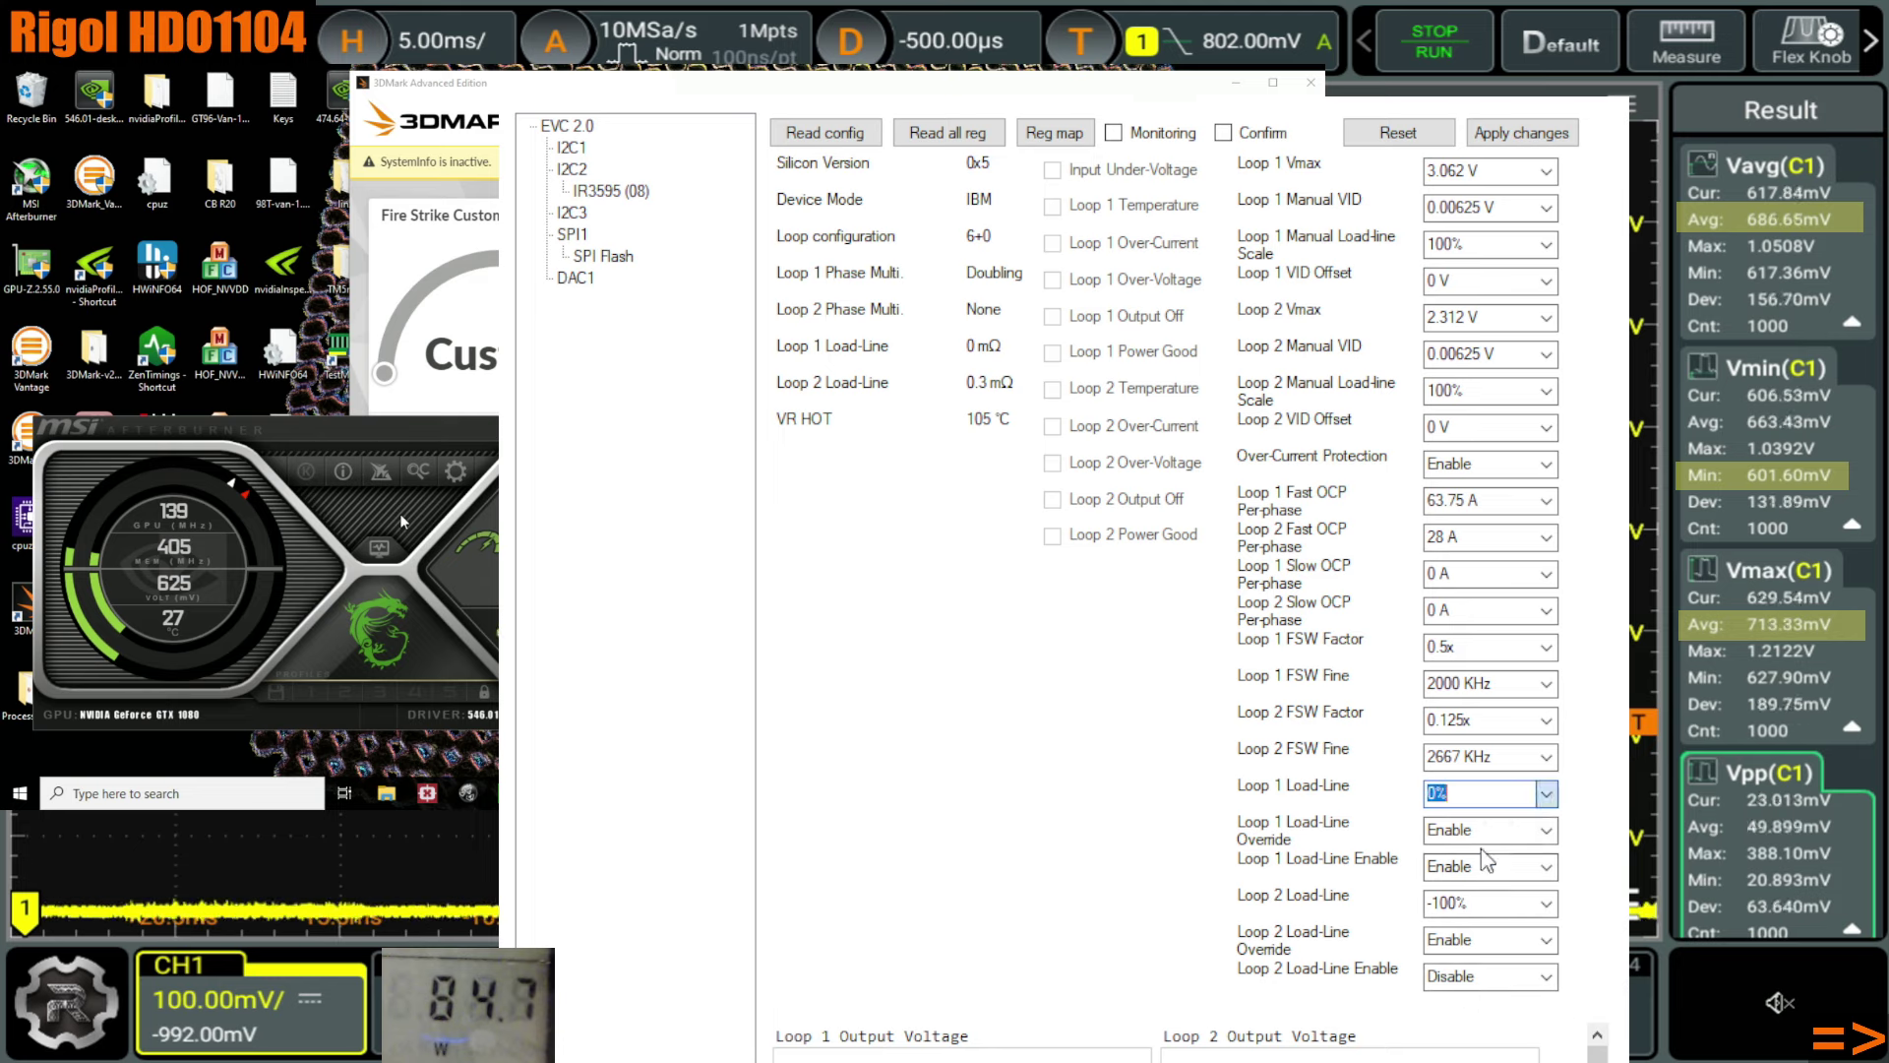
key("minus")
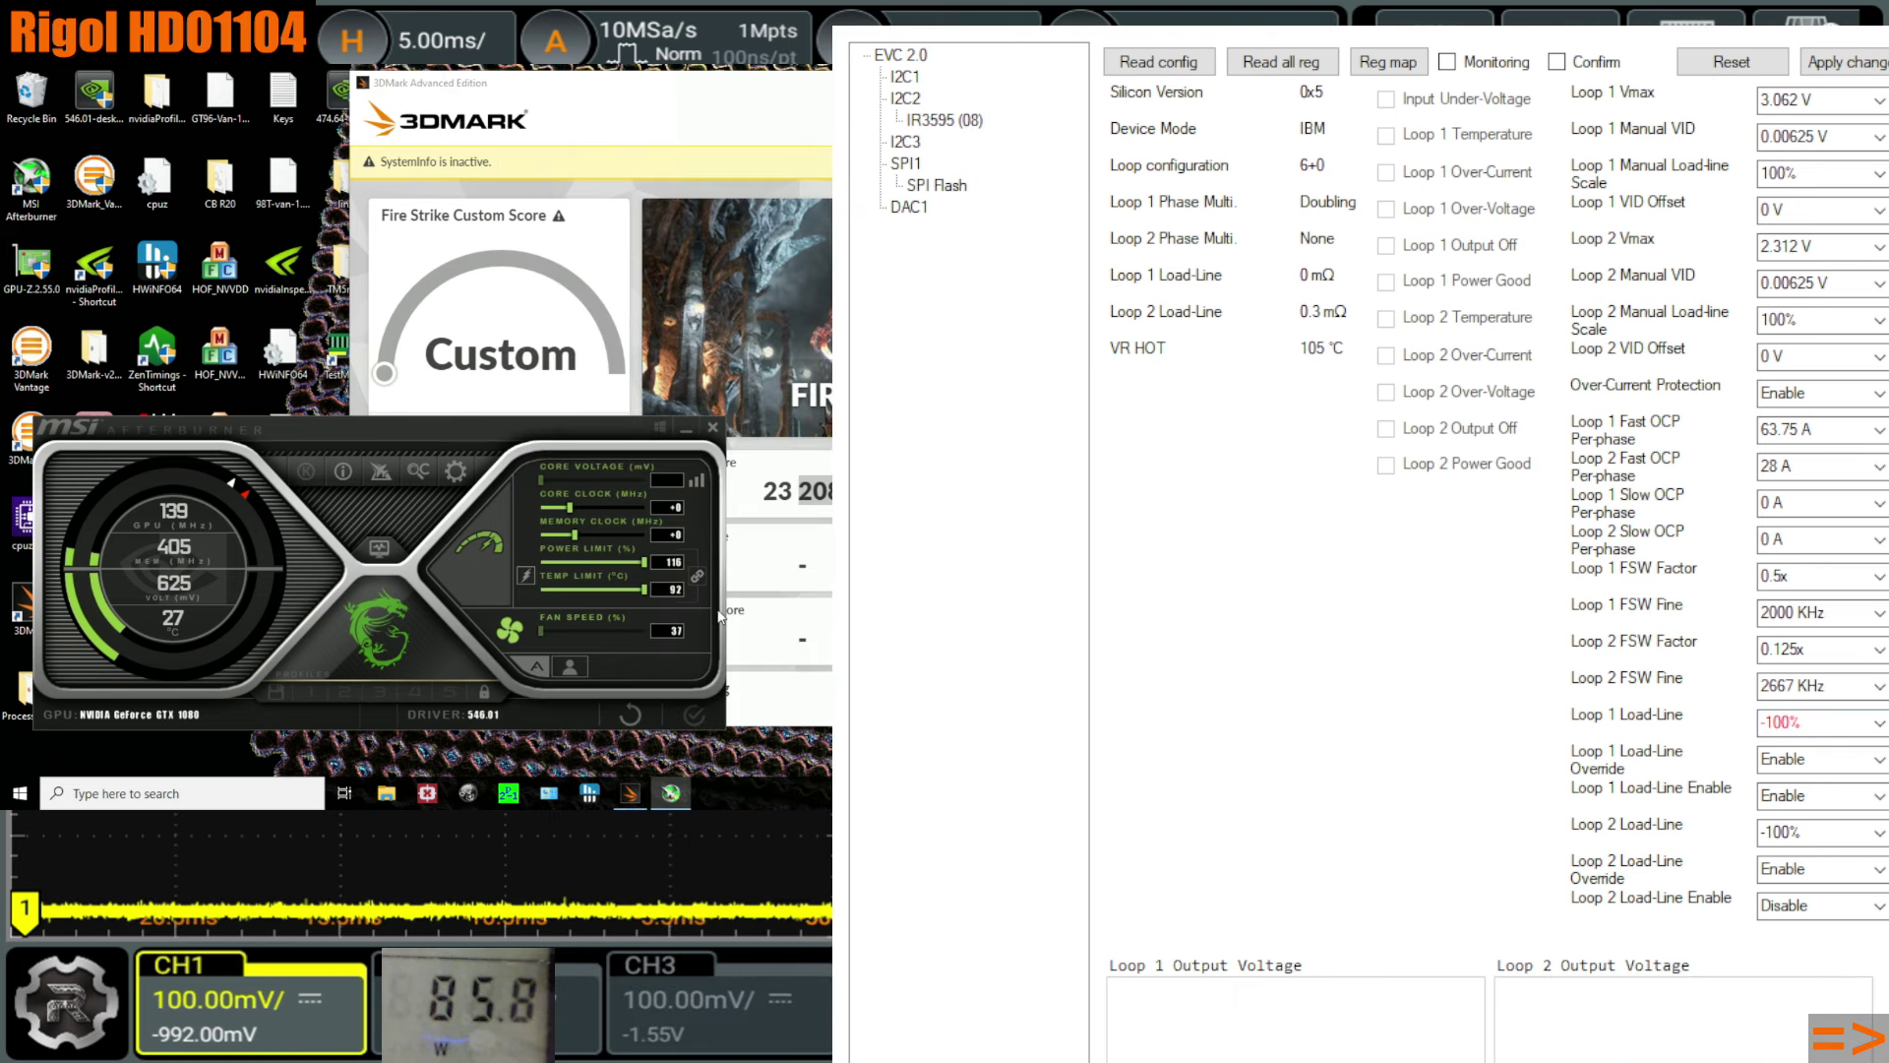
Try core clock offsets of +137 and -76 MHz in MSI Afterburner, reset all its settings to default, and close it
mouse_move(572, 506)
left_mouse_down()
mouse_move(642, 516)
mouse_move(583, 515)
left_mouse_up()
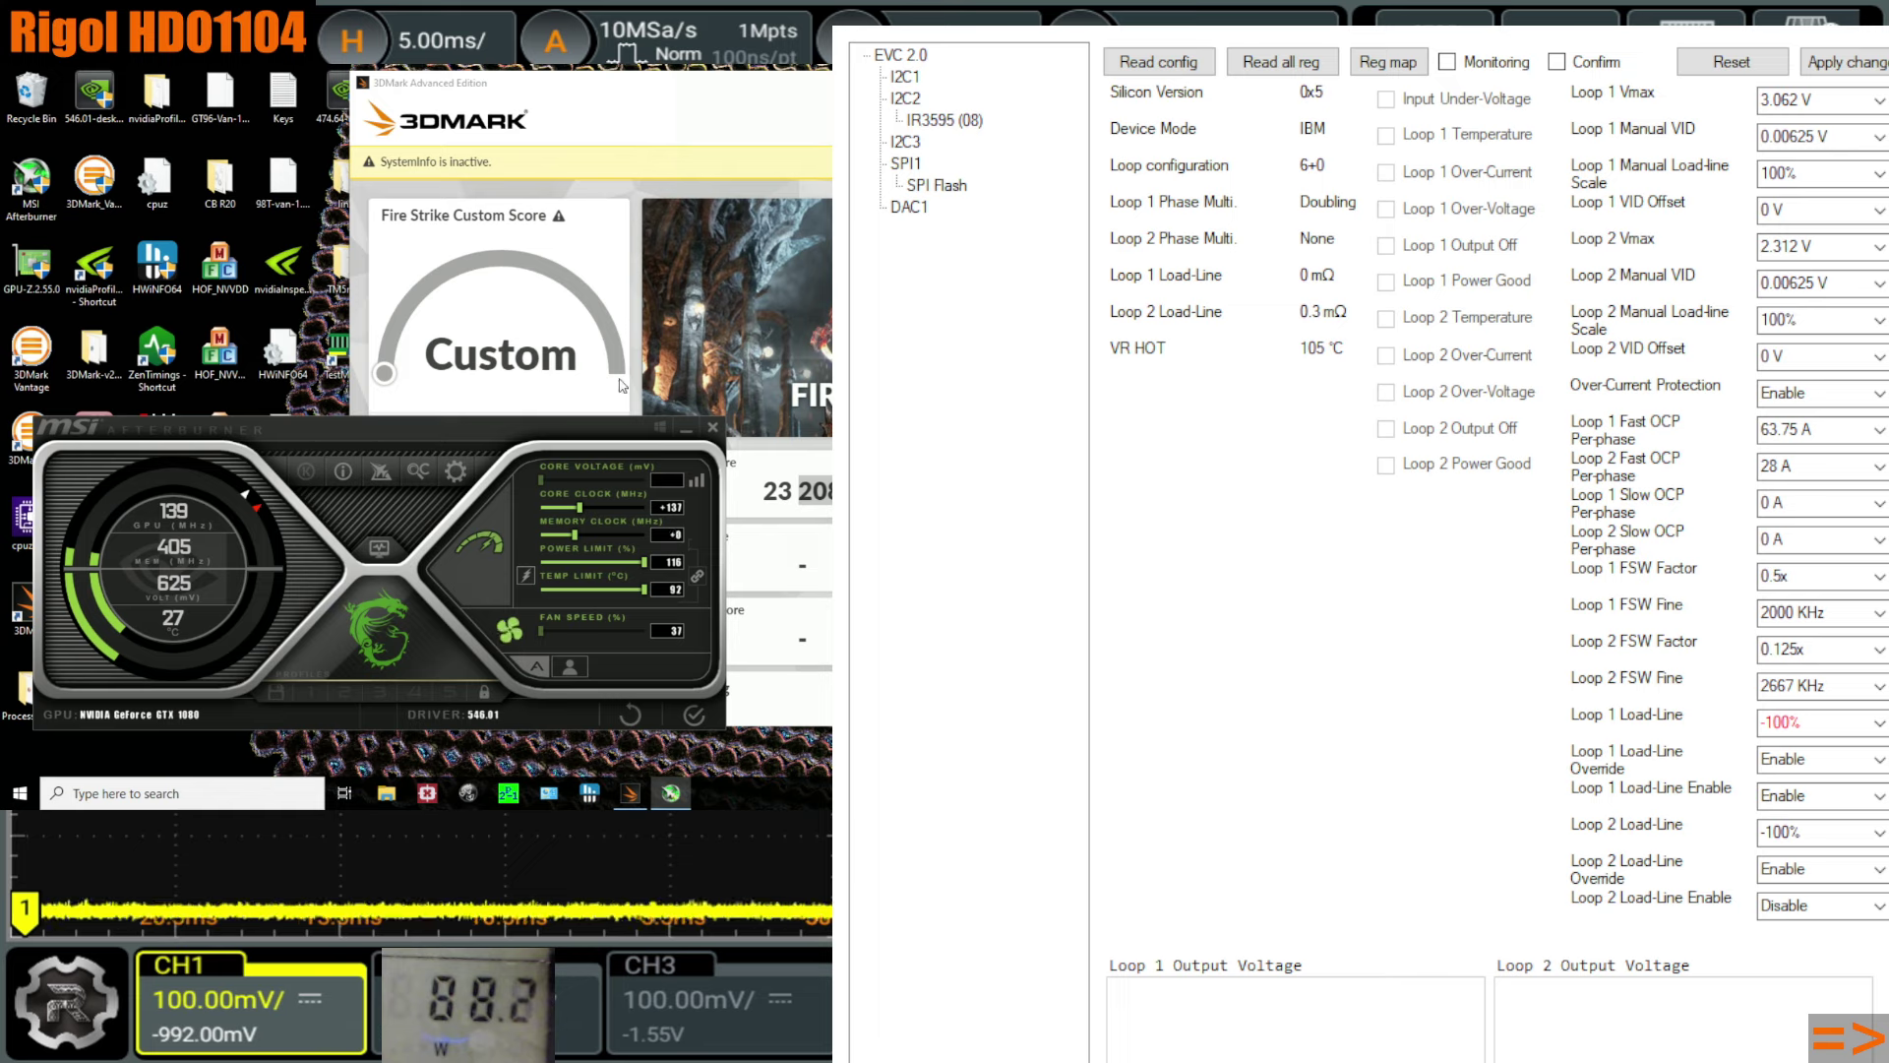
left_click_drag(580, 507, 565, 512)
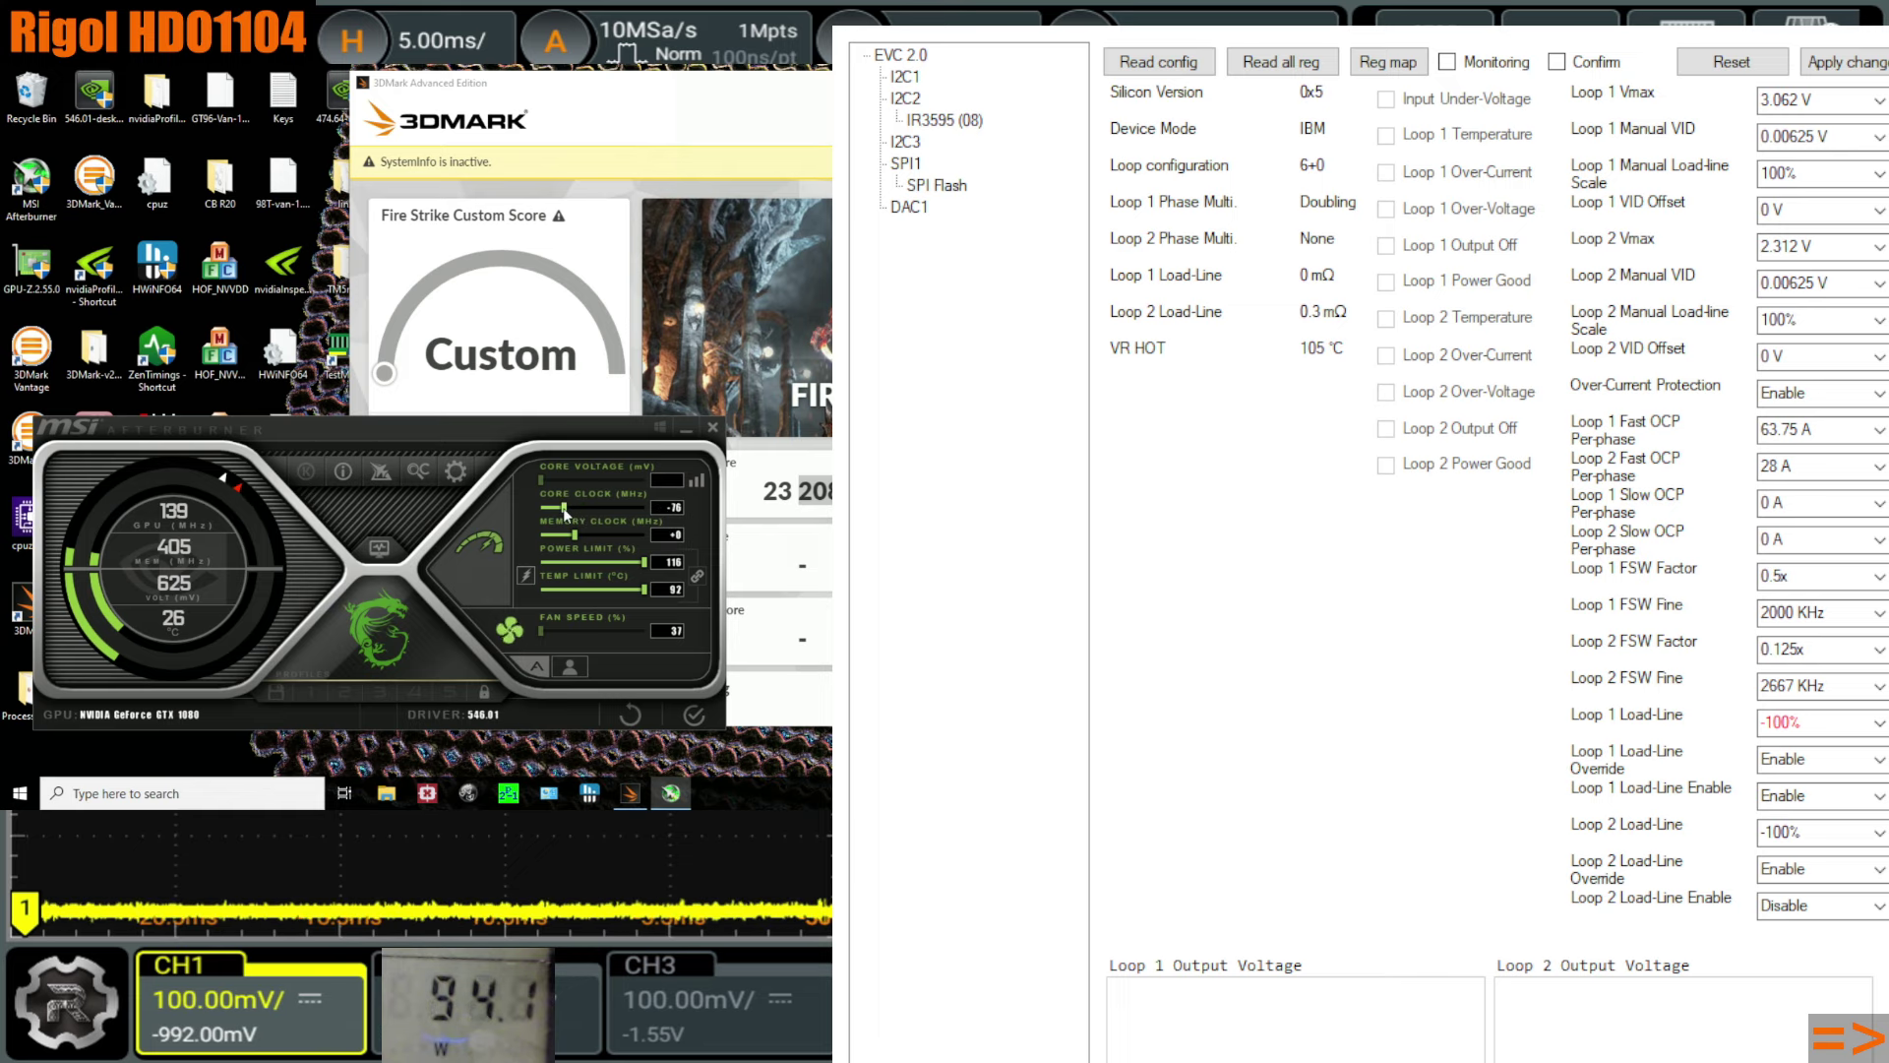
left_click(631, 715)
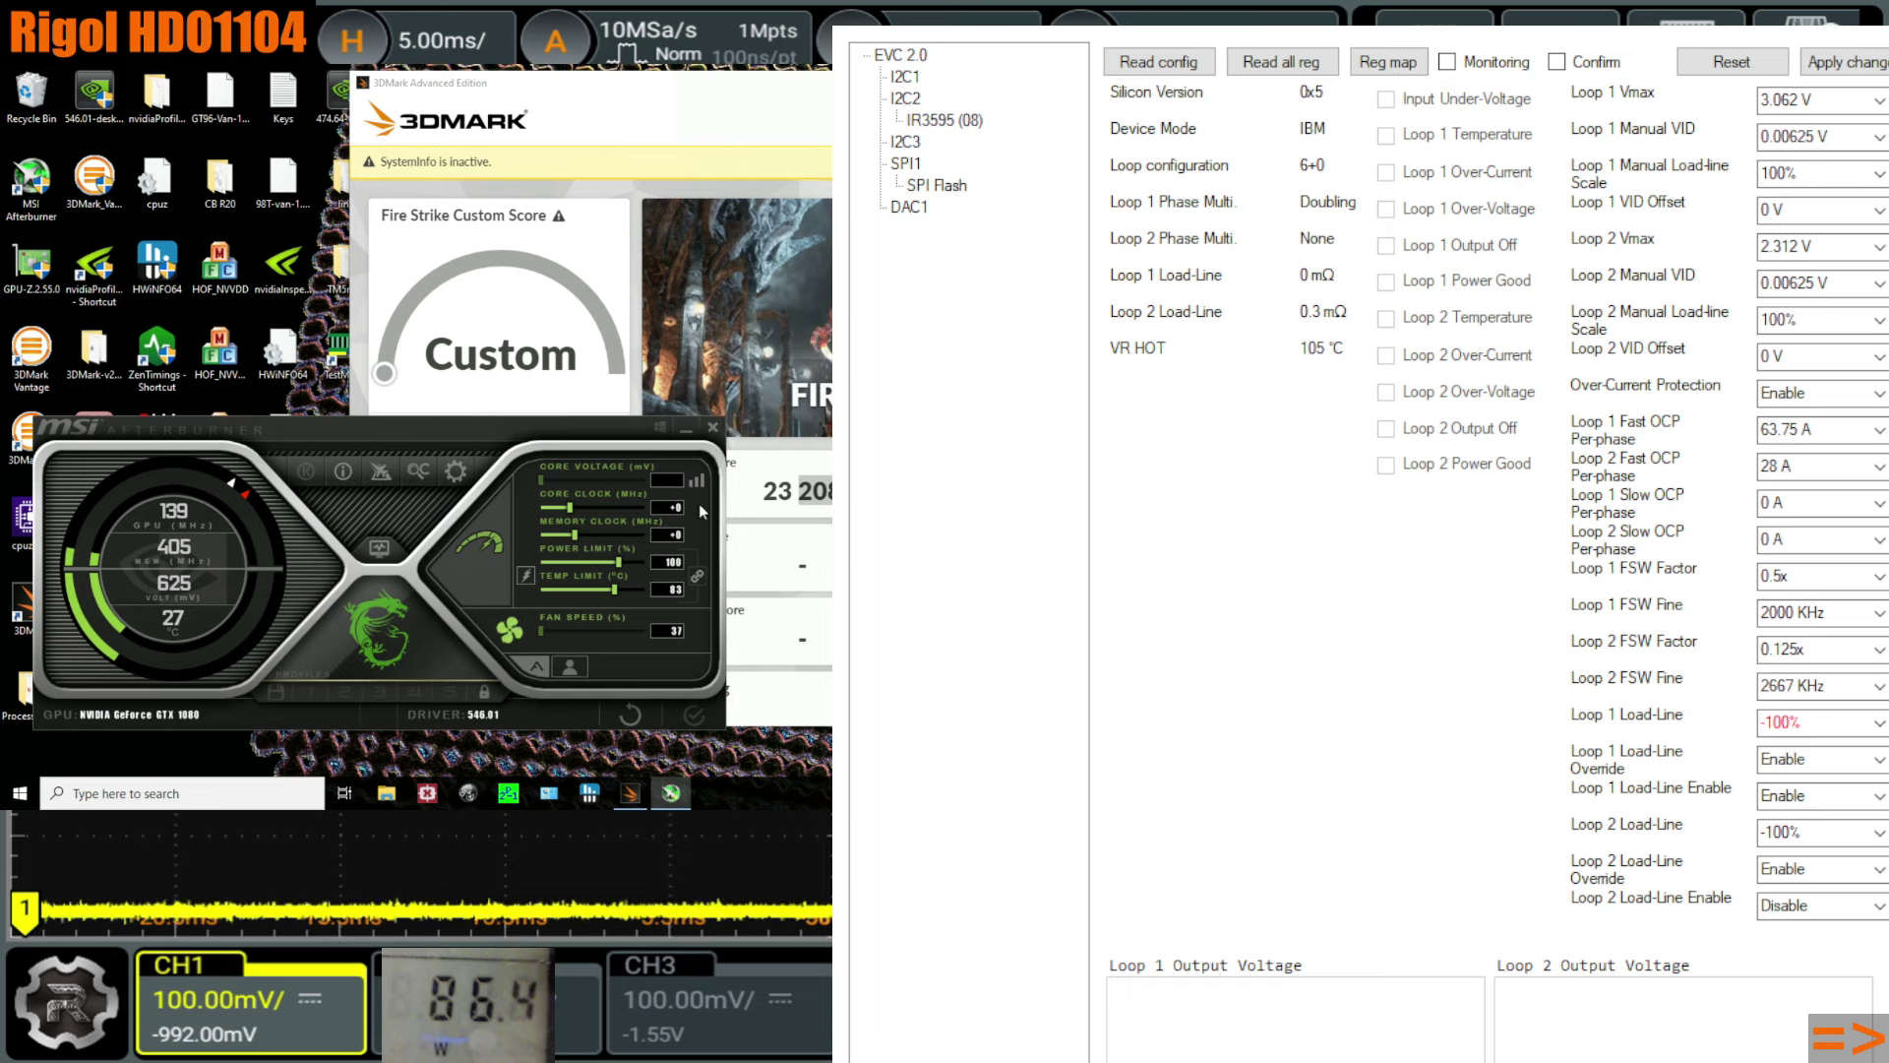
left_click(713, 431)
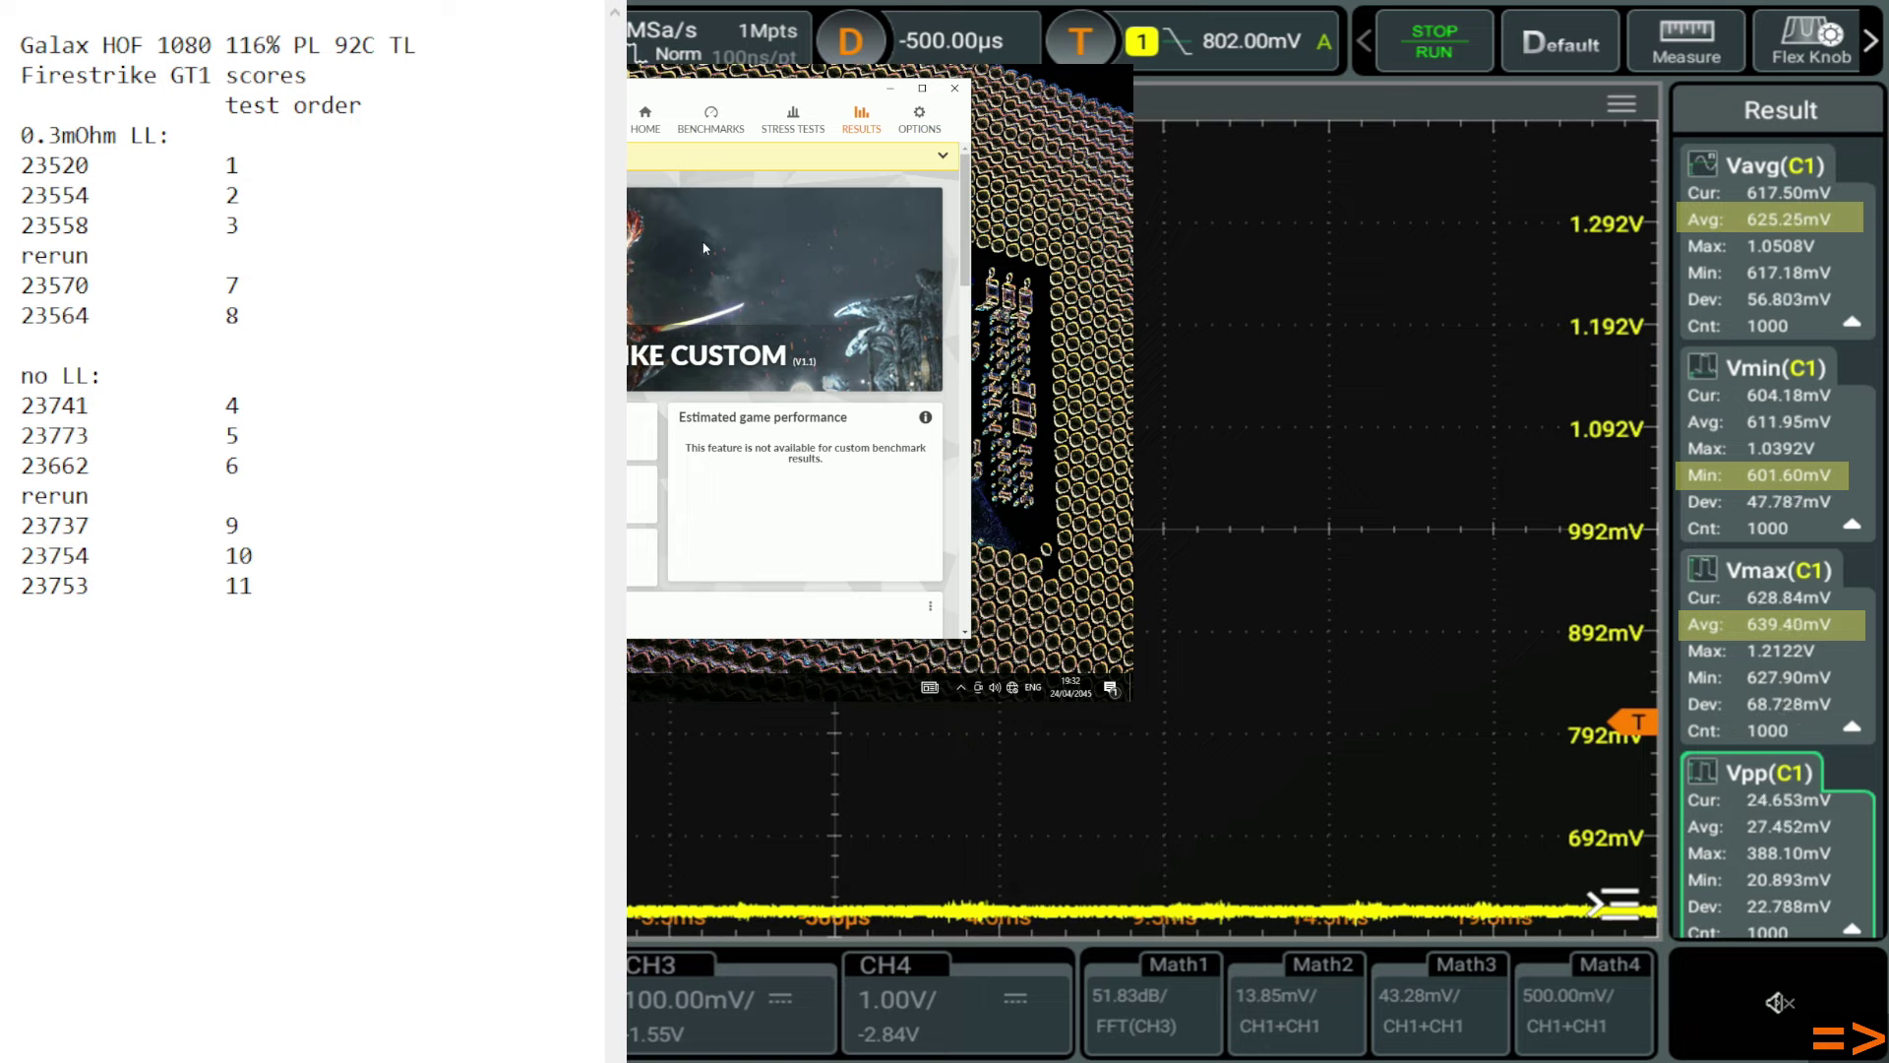
Compare the first two Firestrike GT1 scores and their test order in the 0.3mOhm LL section of the notes
left_click_drag(240, 166, 90, 195)
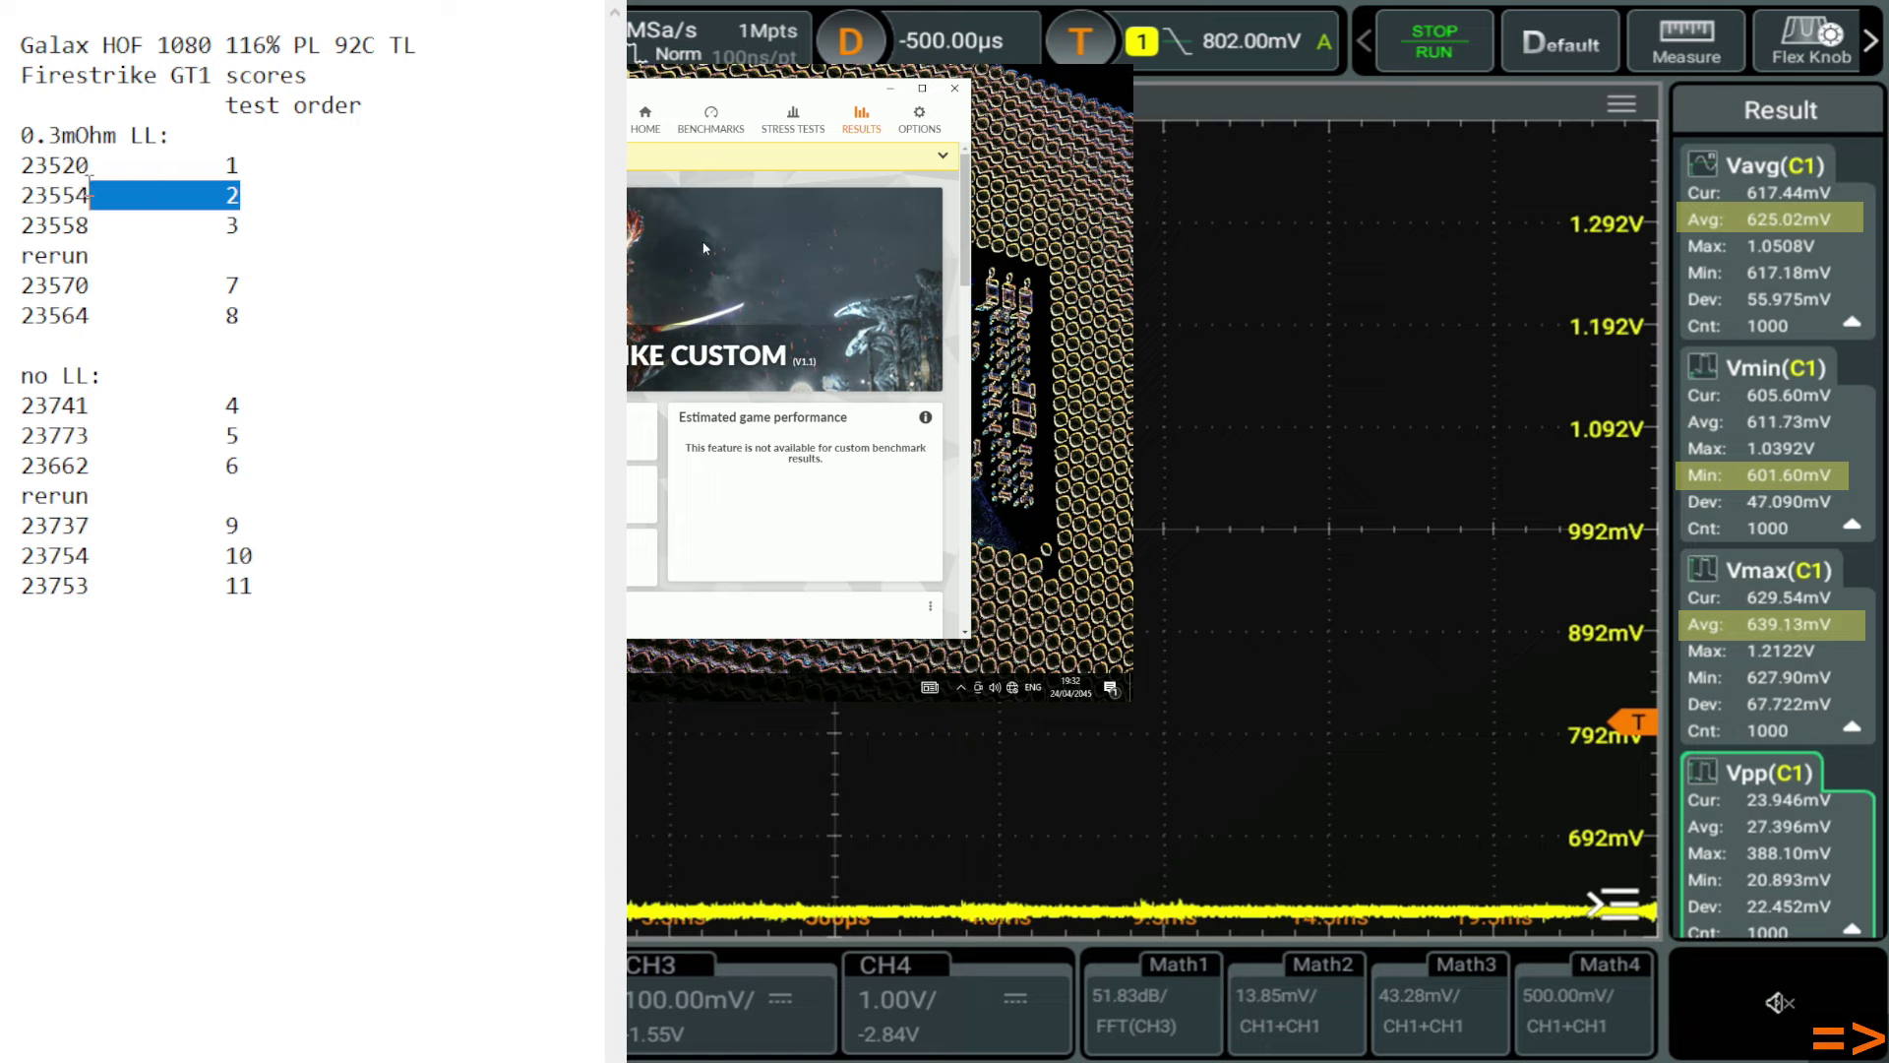
left_click_drag(328, 232, 62, 226)
left_click_drag(216, 167, 244, 166)
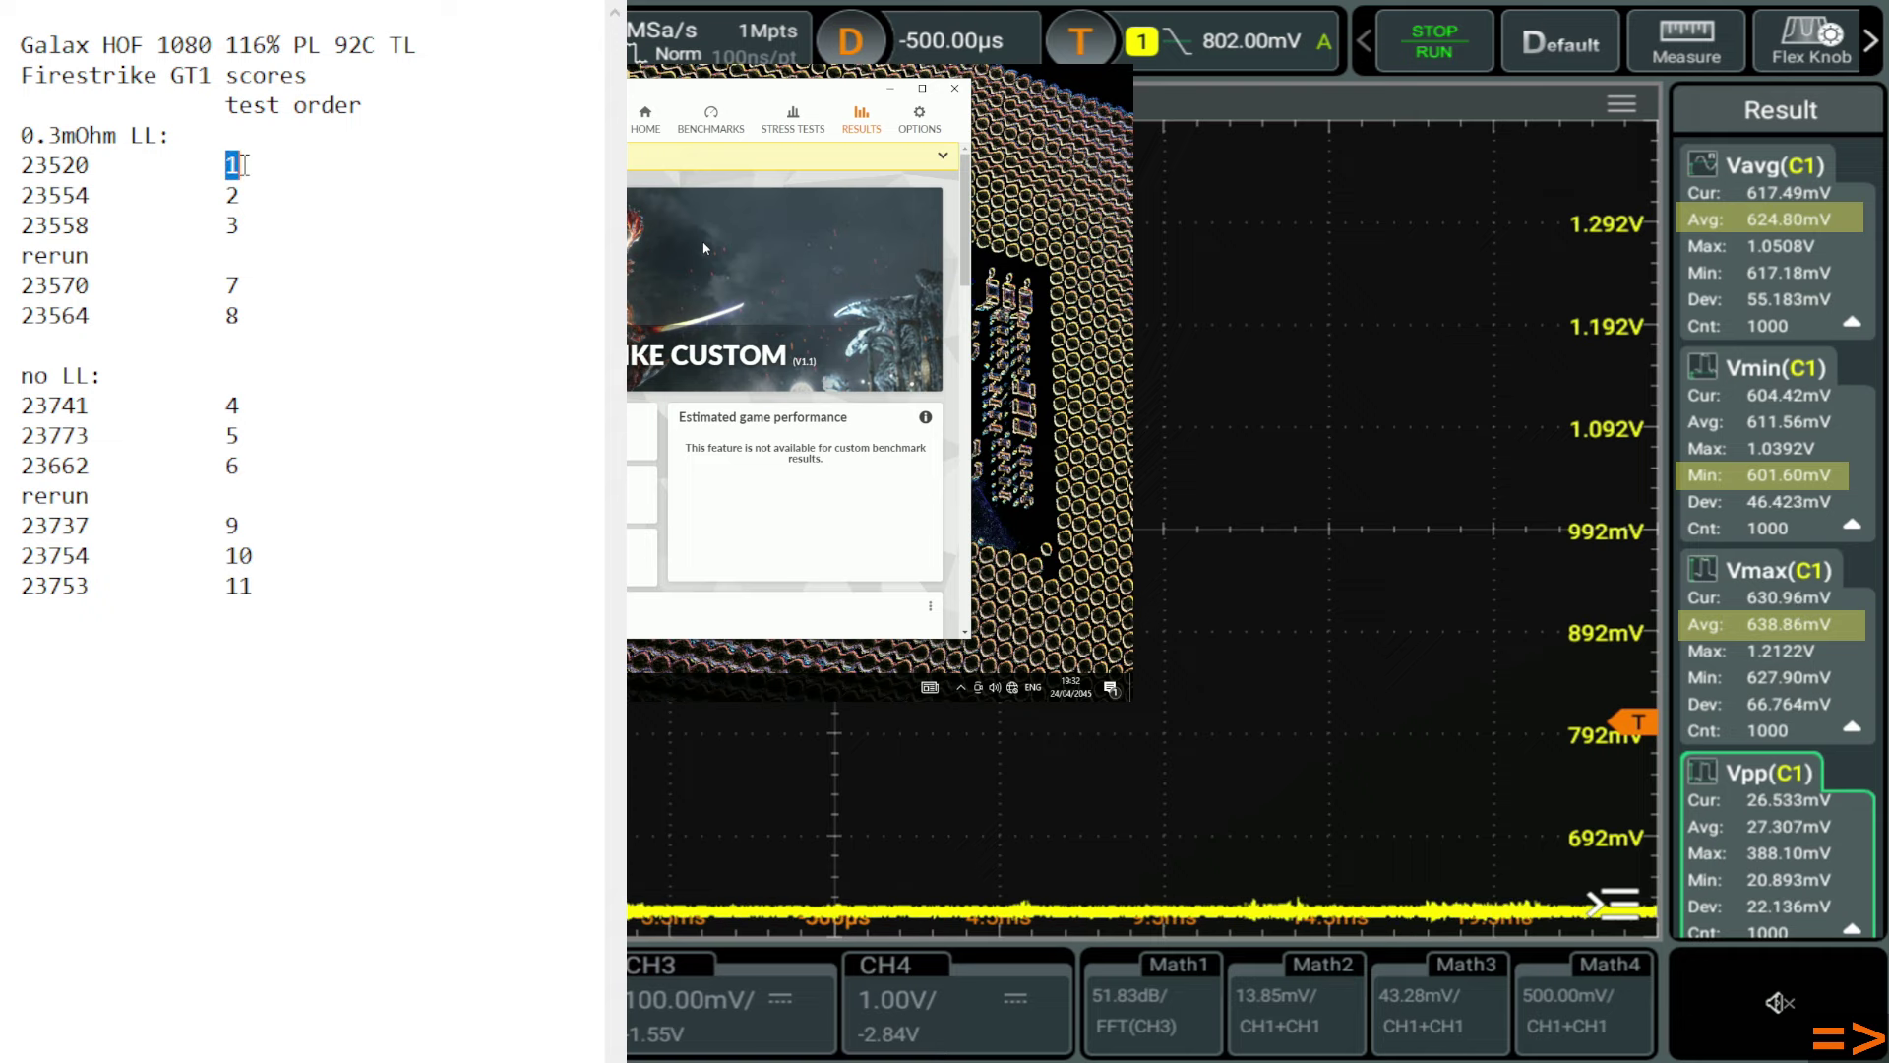
left_click(136, 168)
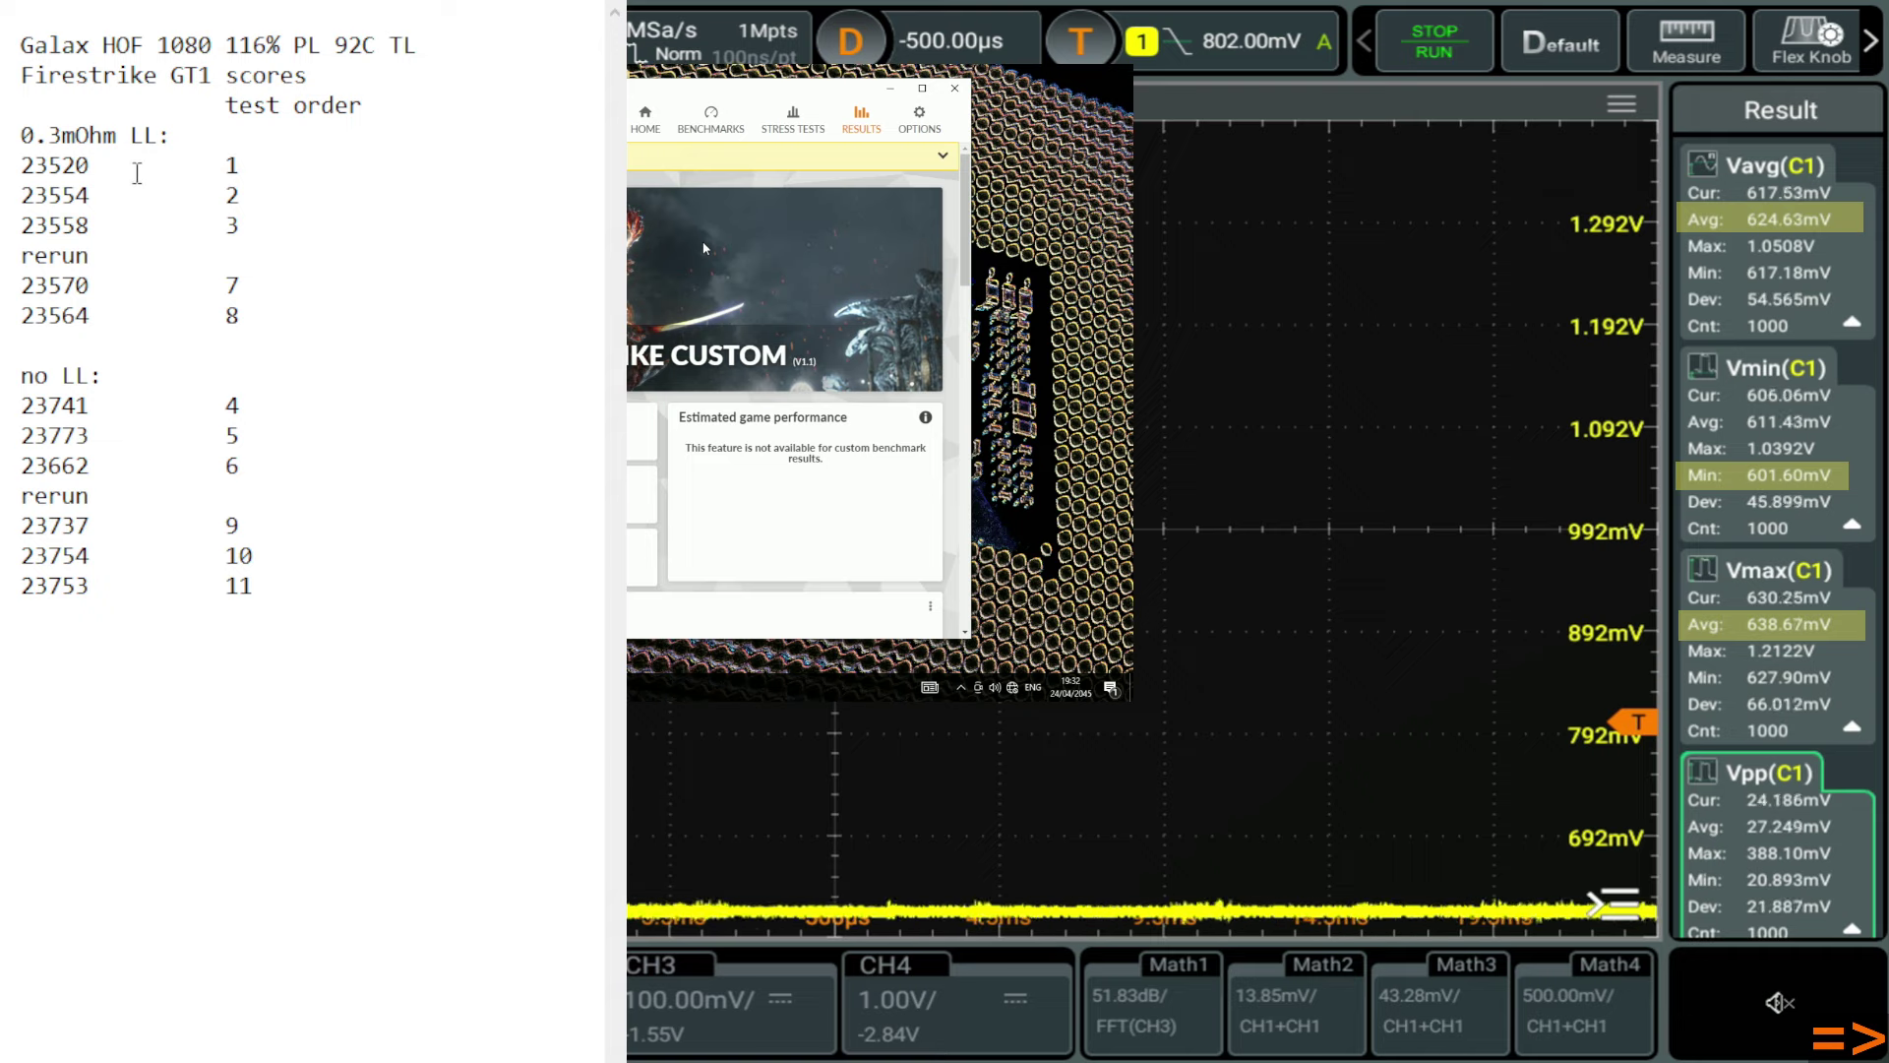
double_click(59, 168)
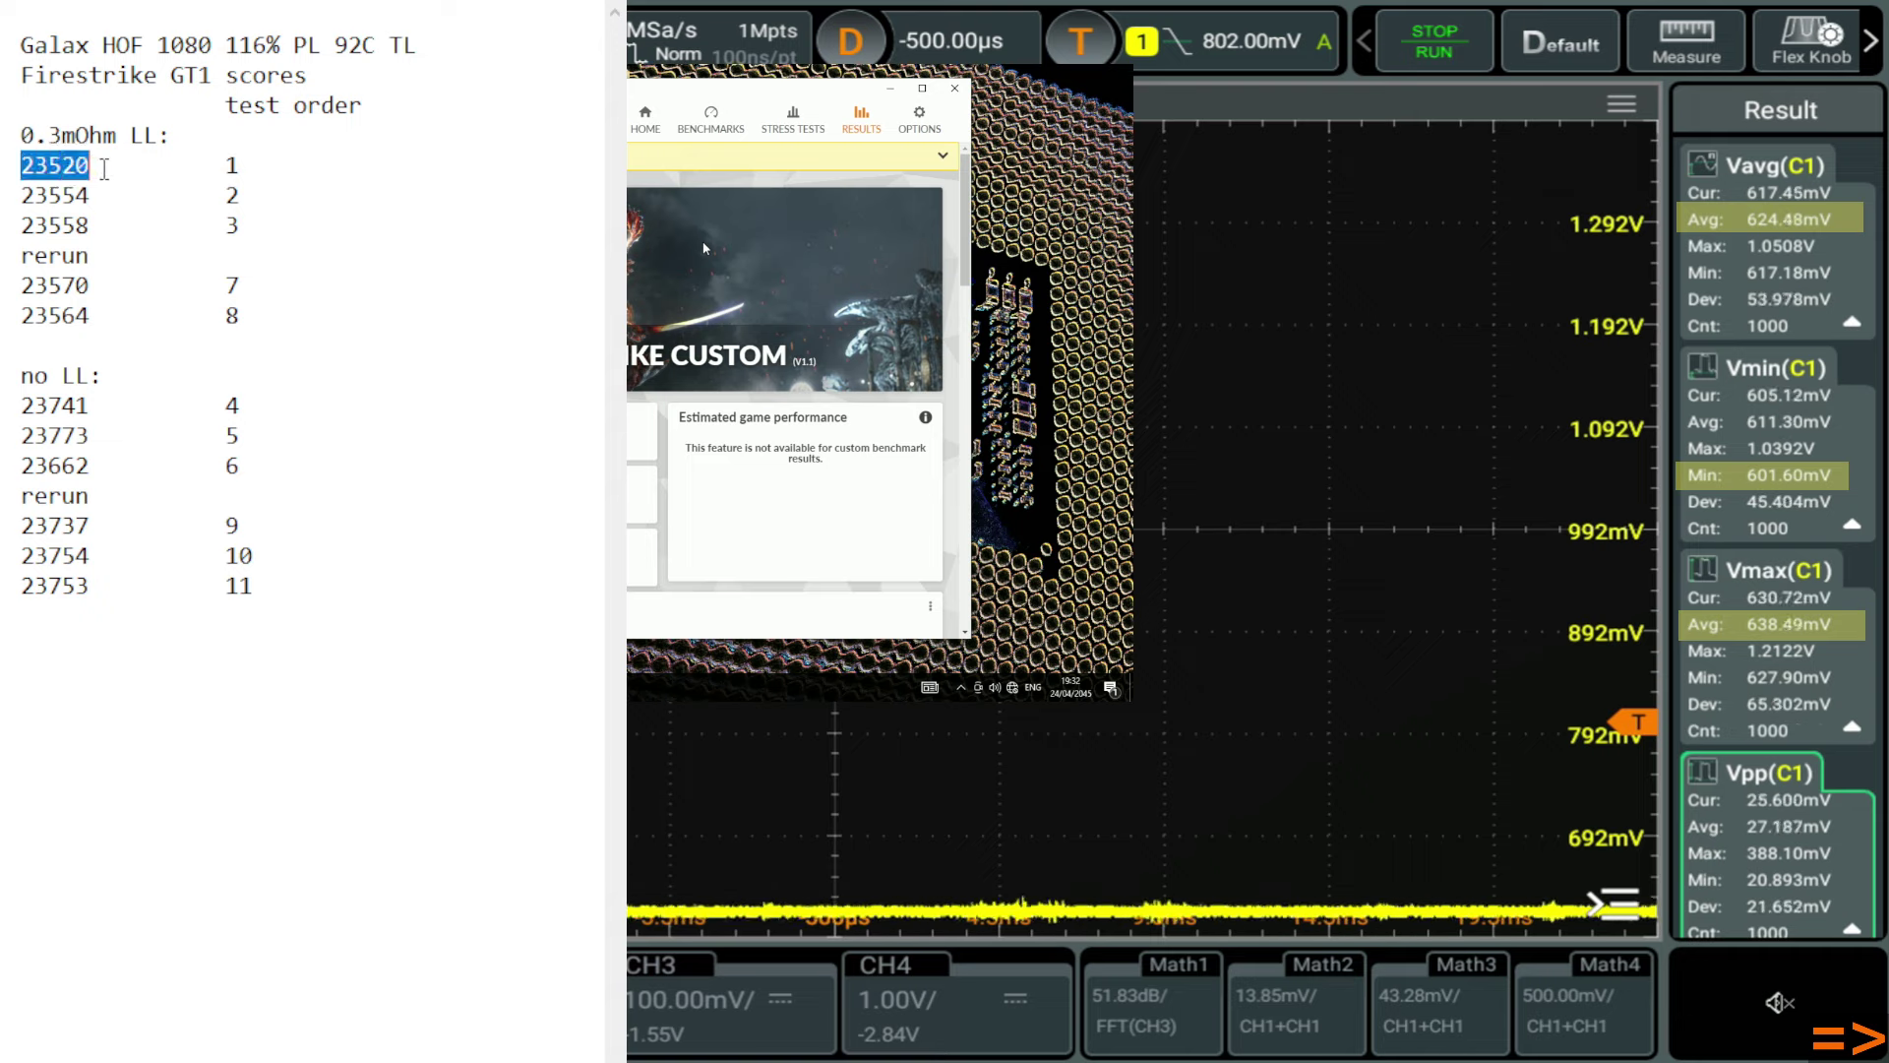
double_click(49, 197)
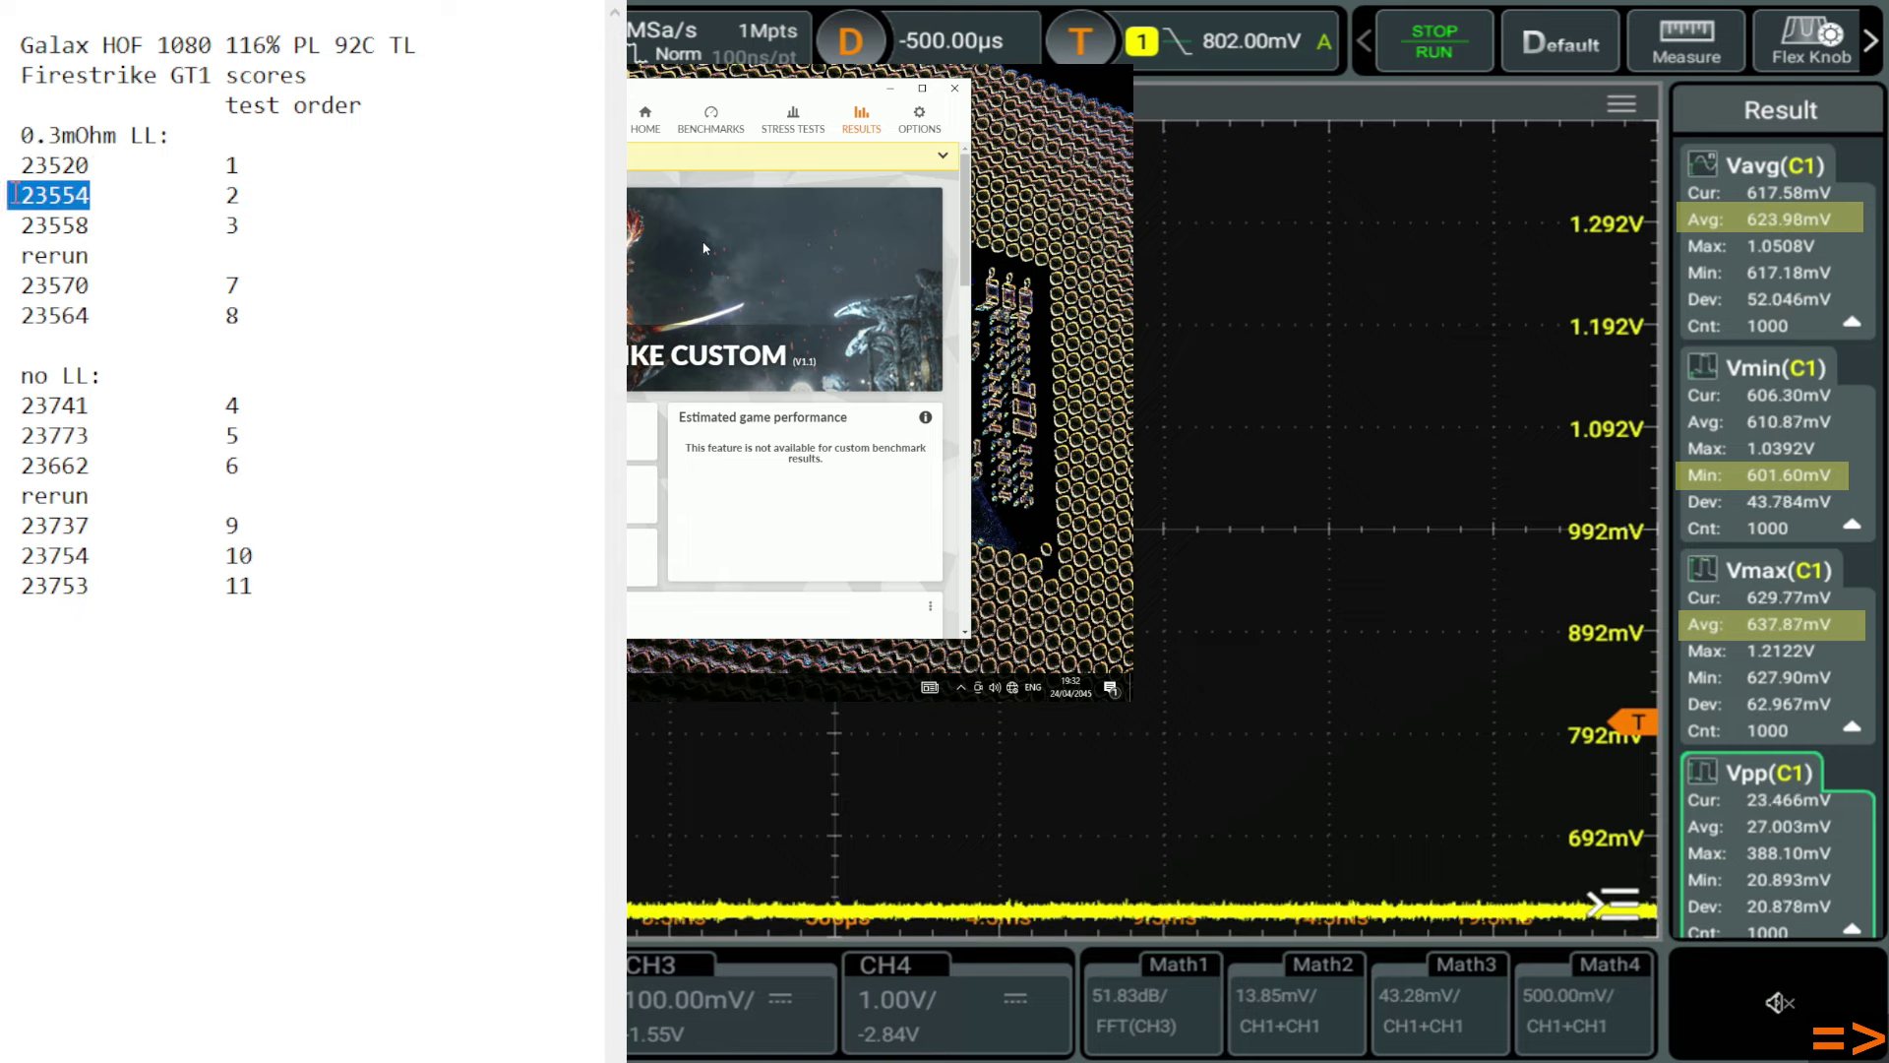
left_click_drag(49, 196, 29, 177)
left_click(146, 192)
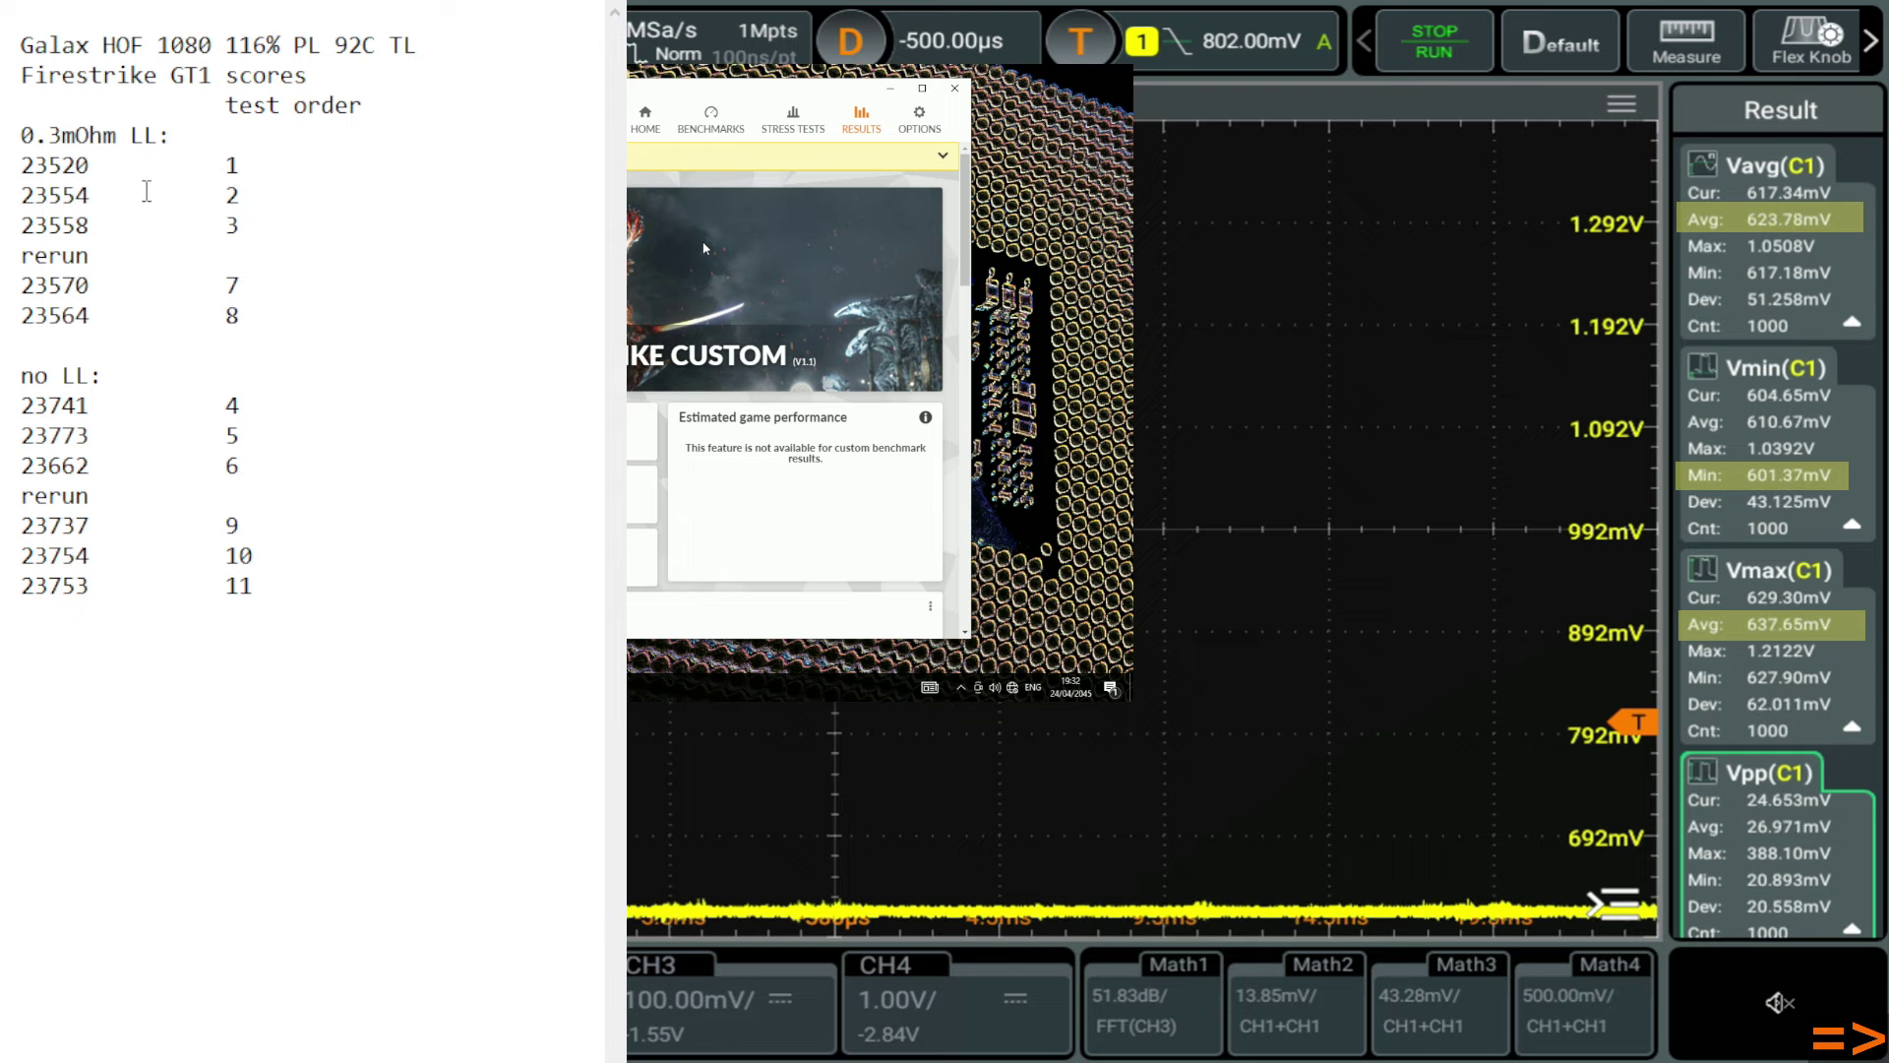
left_click_drag(104, 187, 37, 169)
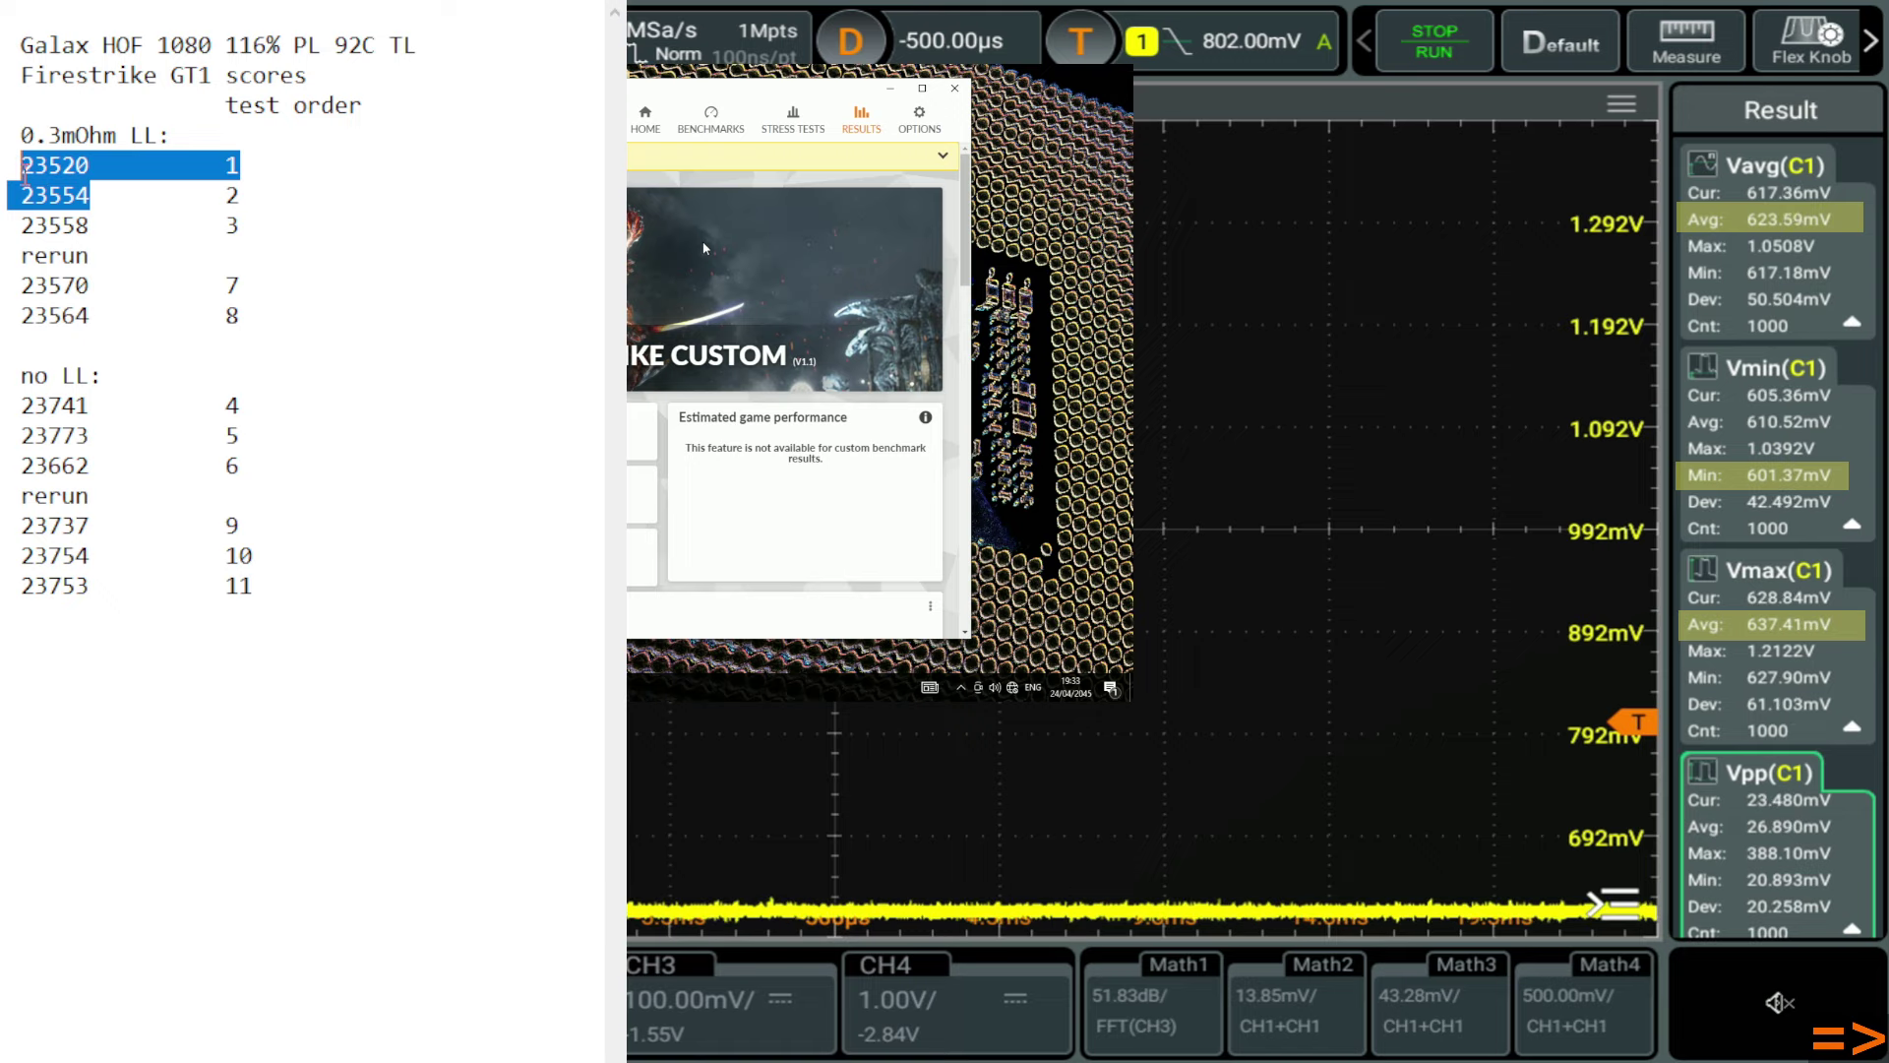
Compare the initial three Firestrike GT1 scores in the 0.3mOhm LL section with the initial three in the no LL section
left_click(33, 166)
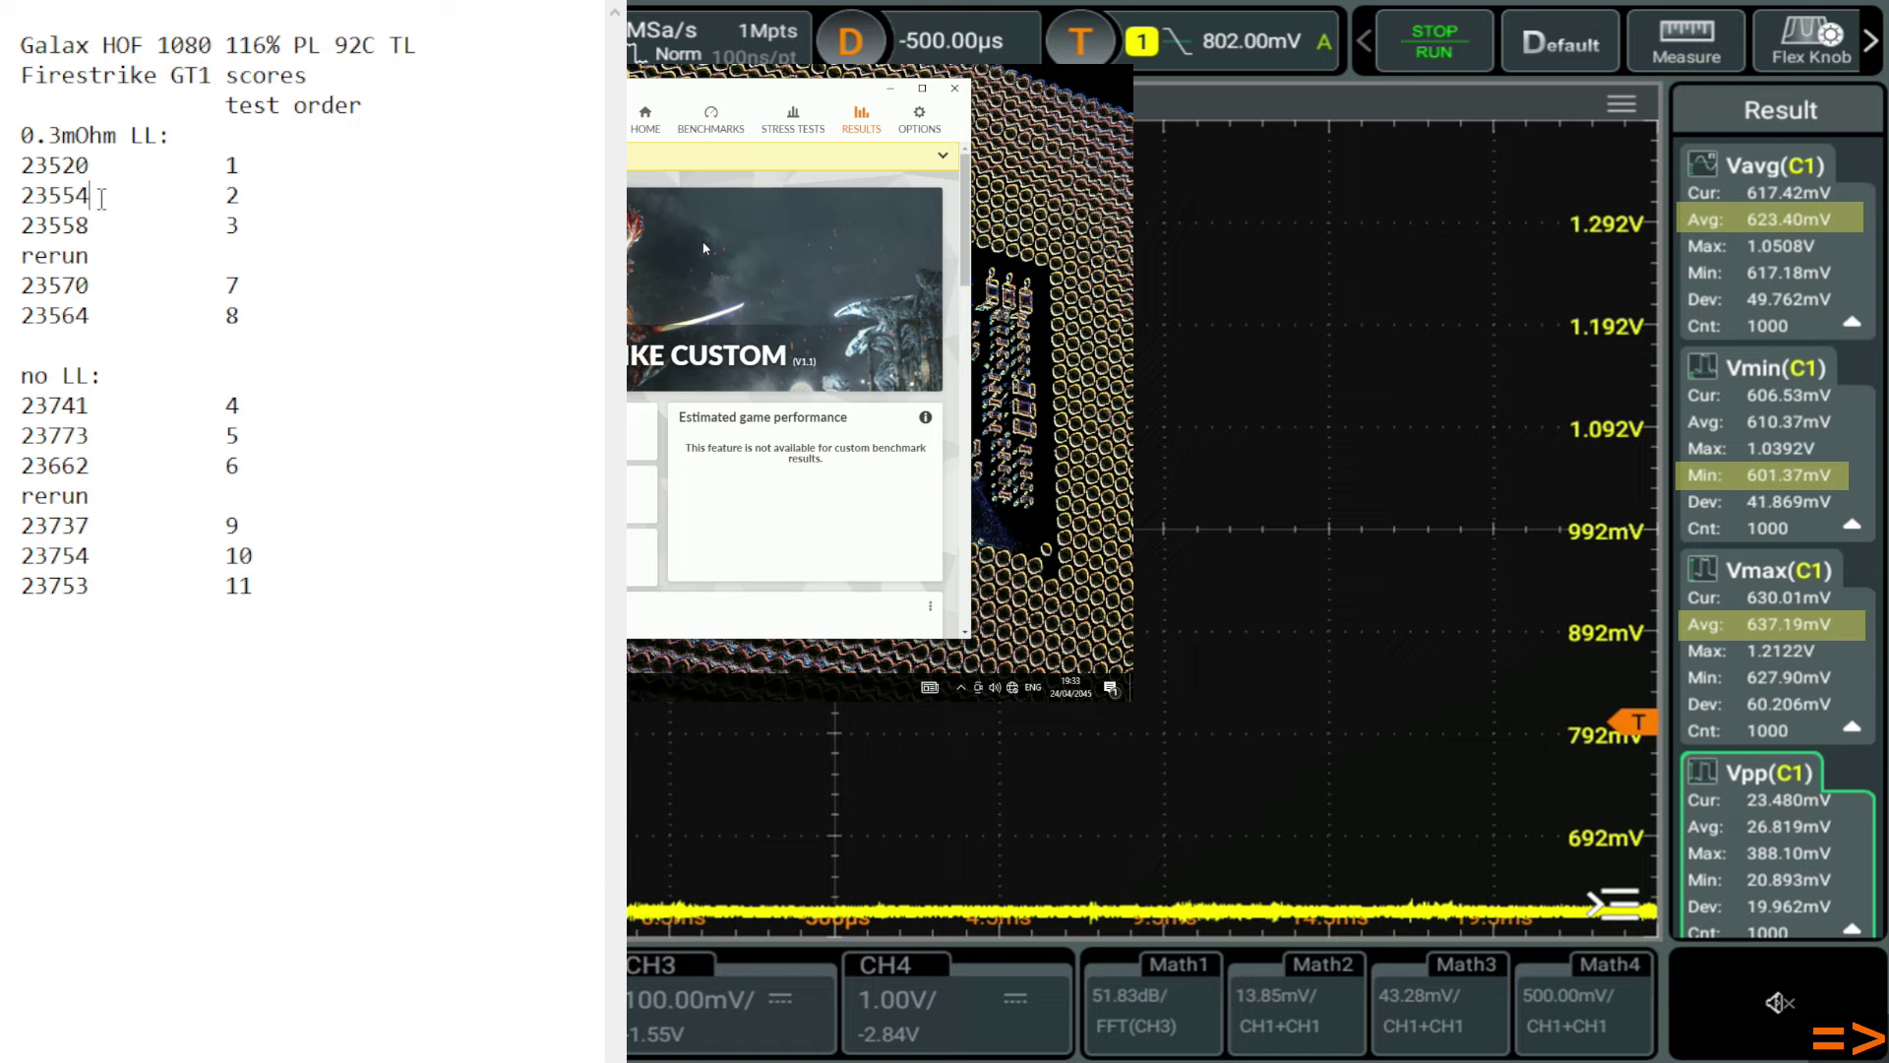
double_click(57, 193)
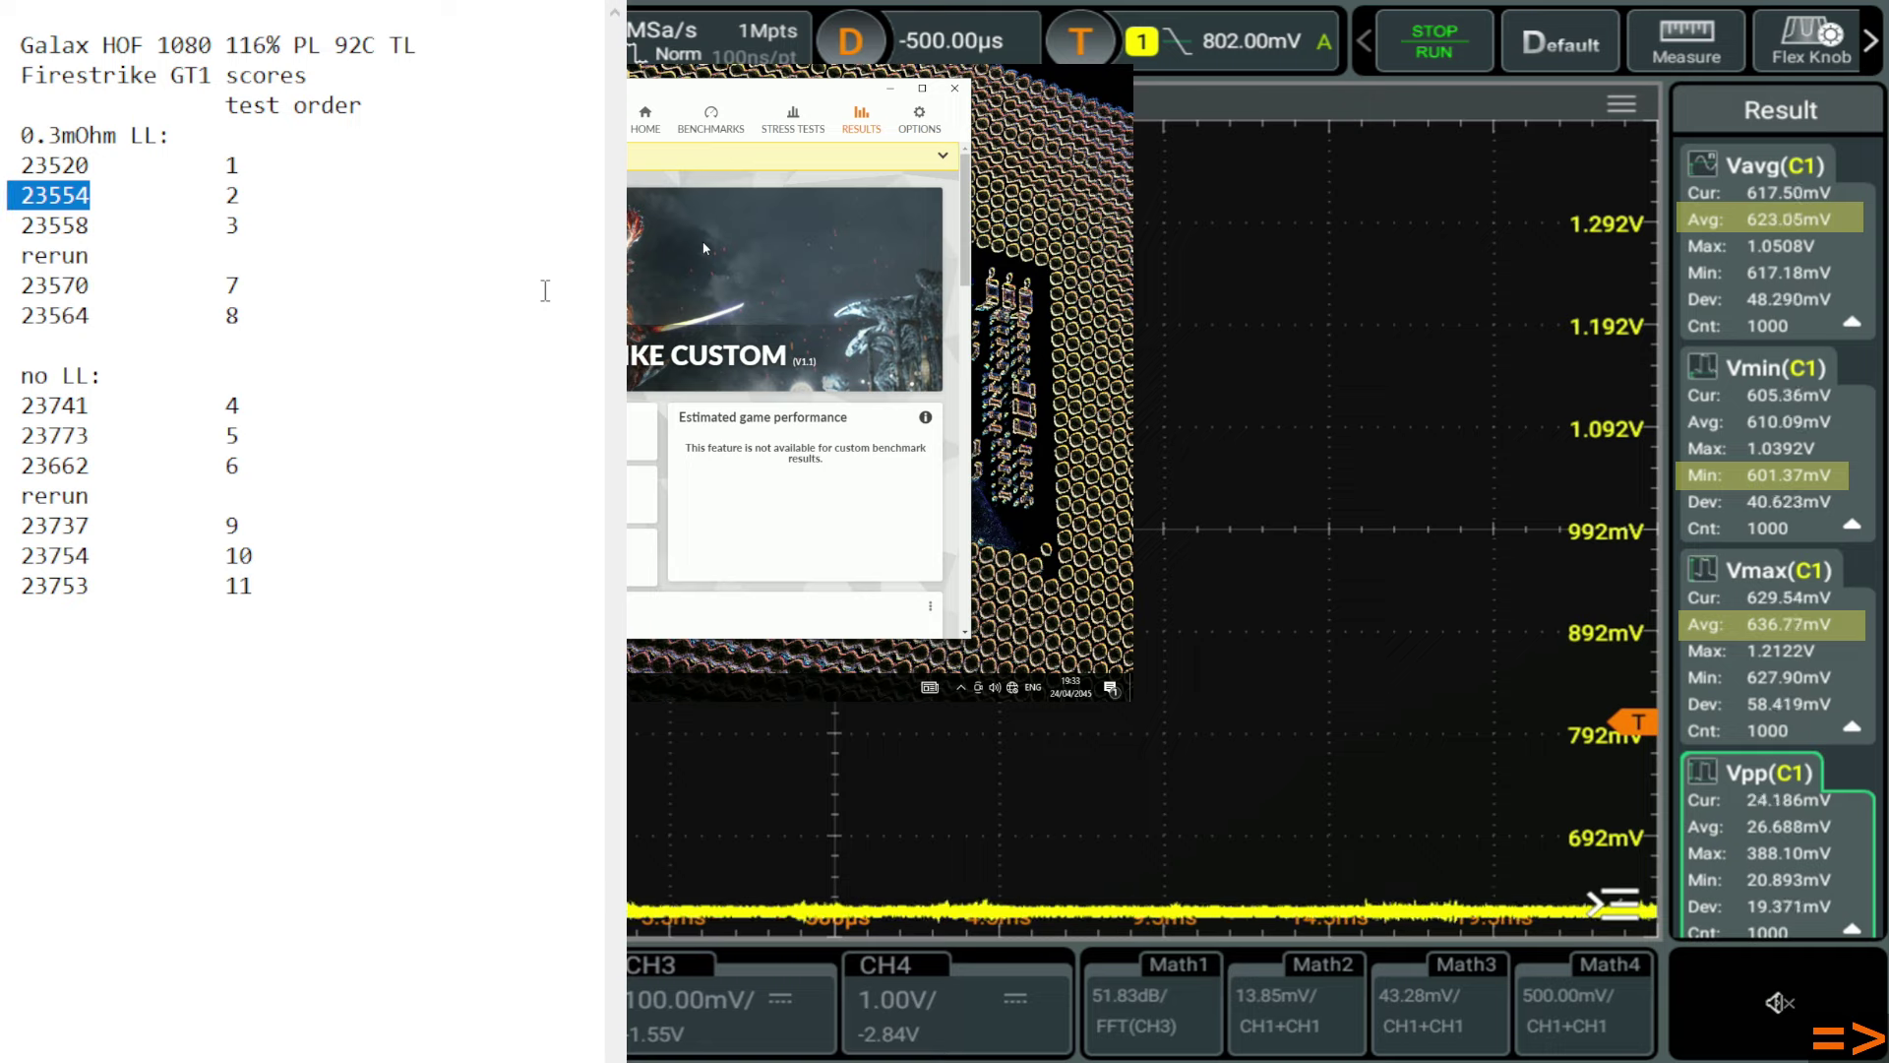
left_click(130, 211)
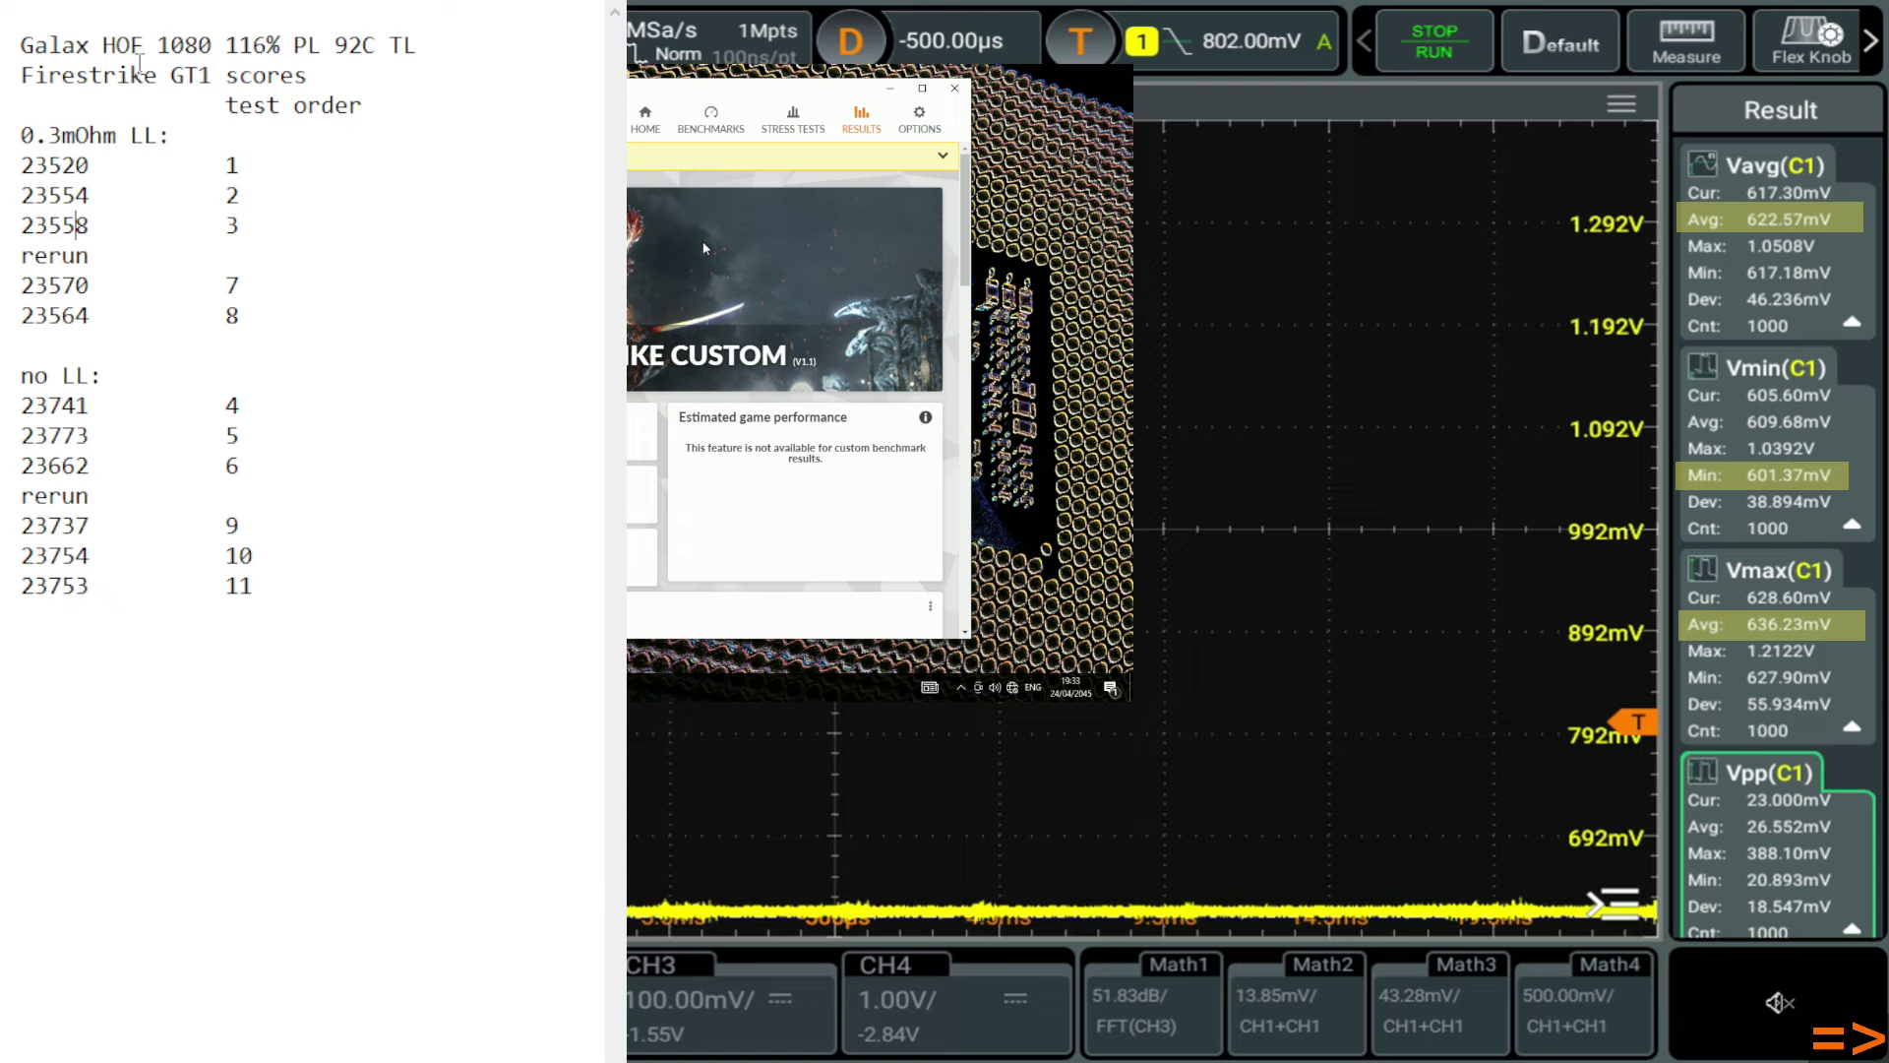
left_click_drag(20, 166, 50, 227)
left_click(76, 225)
left_click_drag(20, 406, 32, 462)
left_click_drag(92, 226, 62, 226)
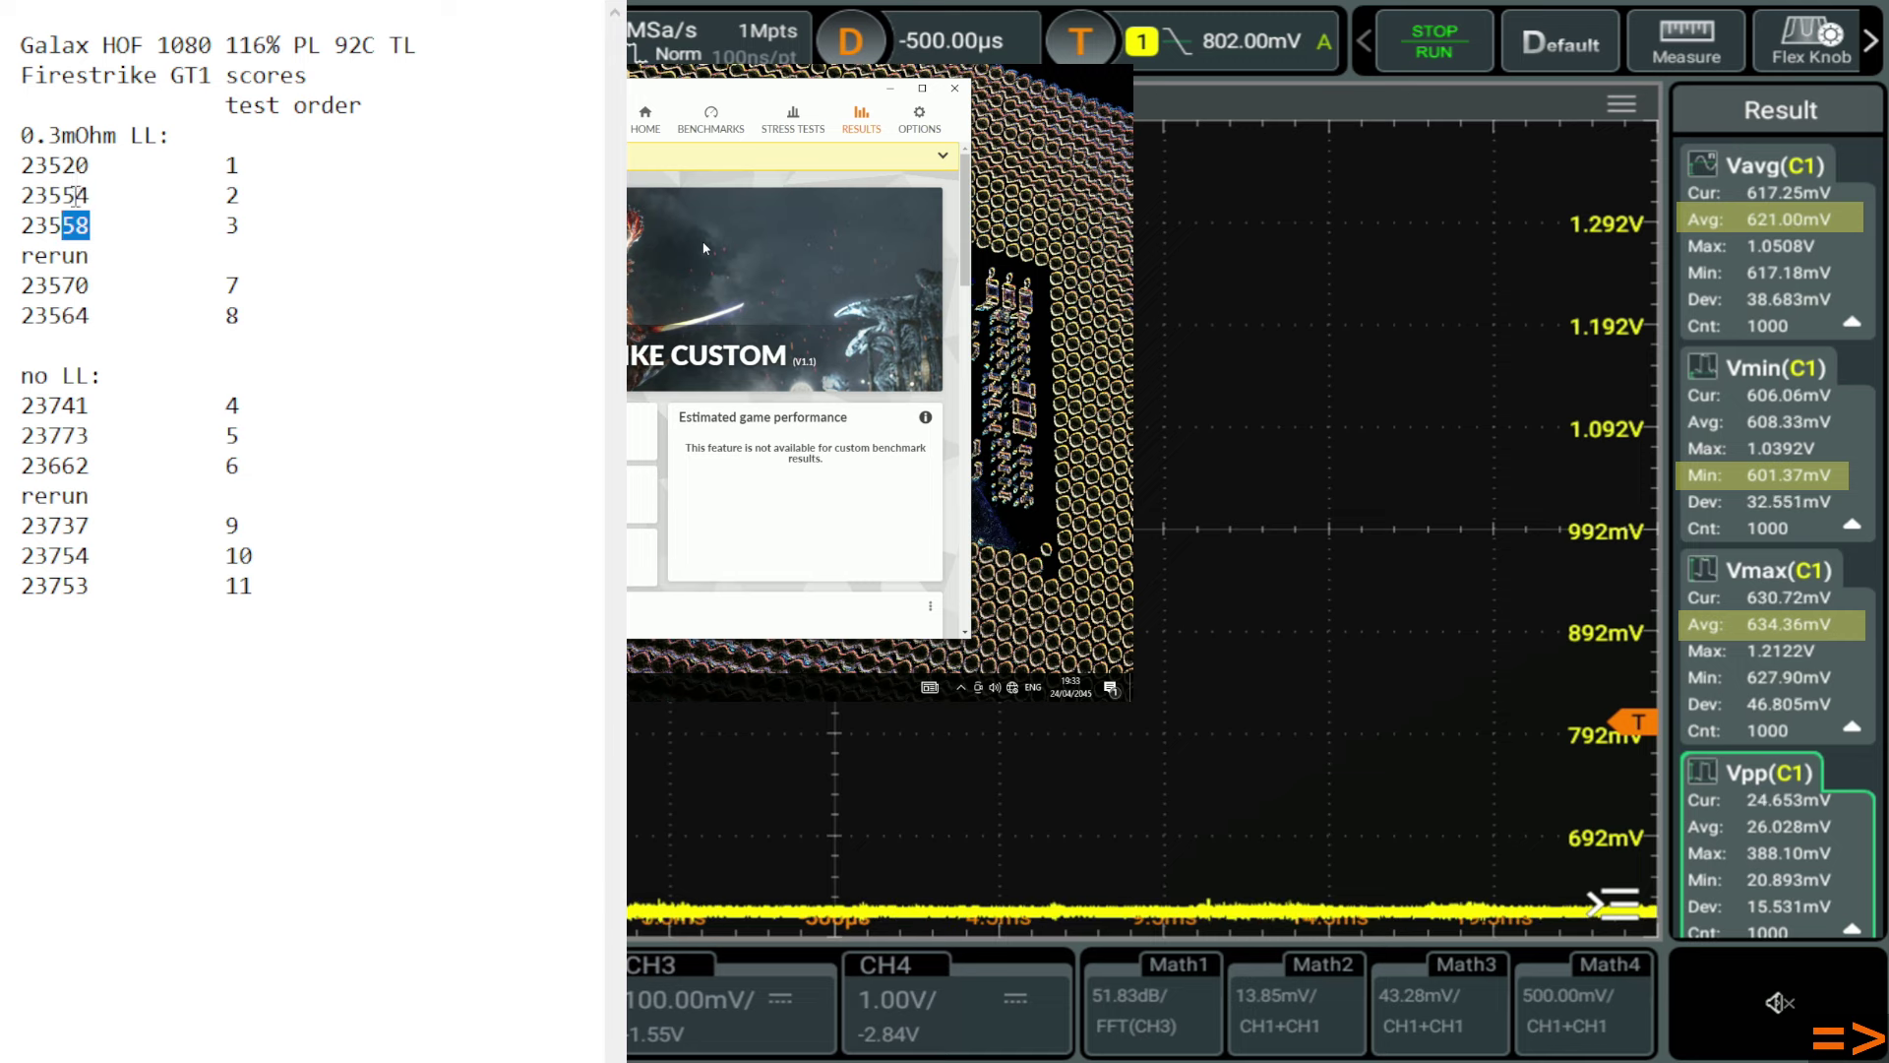
left_click_drag(99, 195, 34, 227)
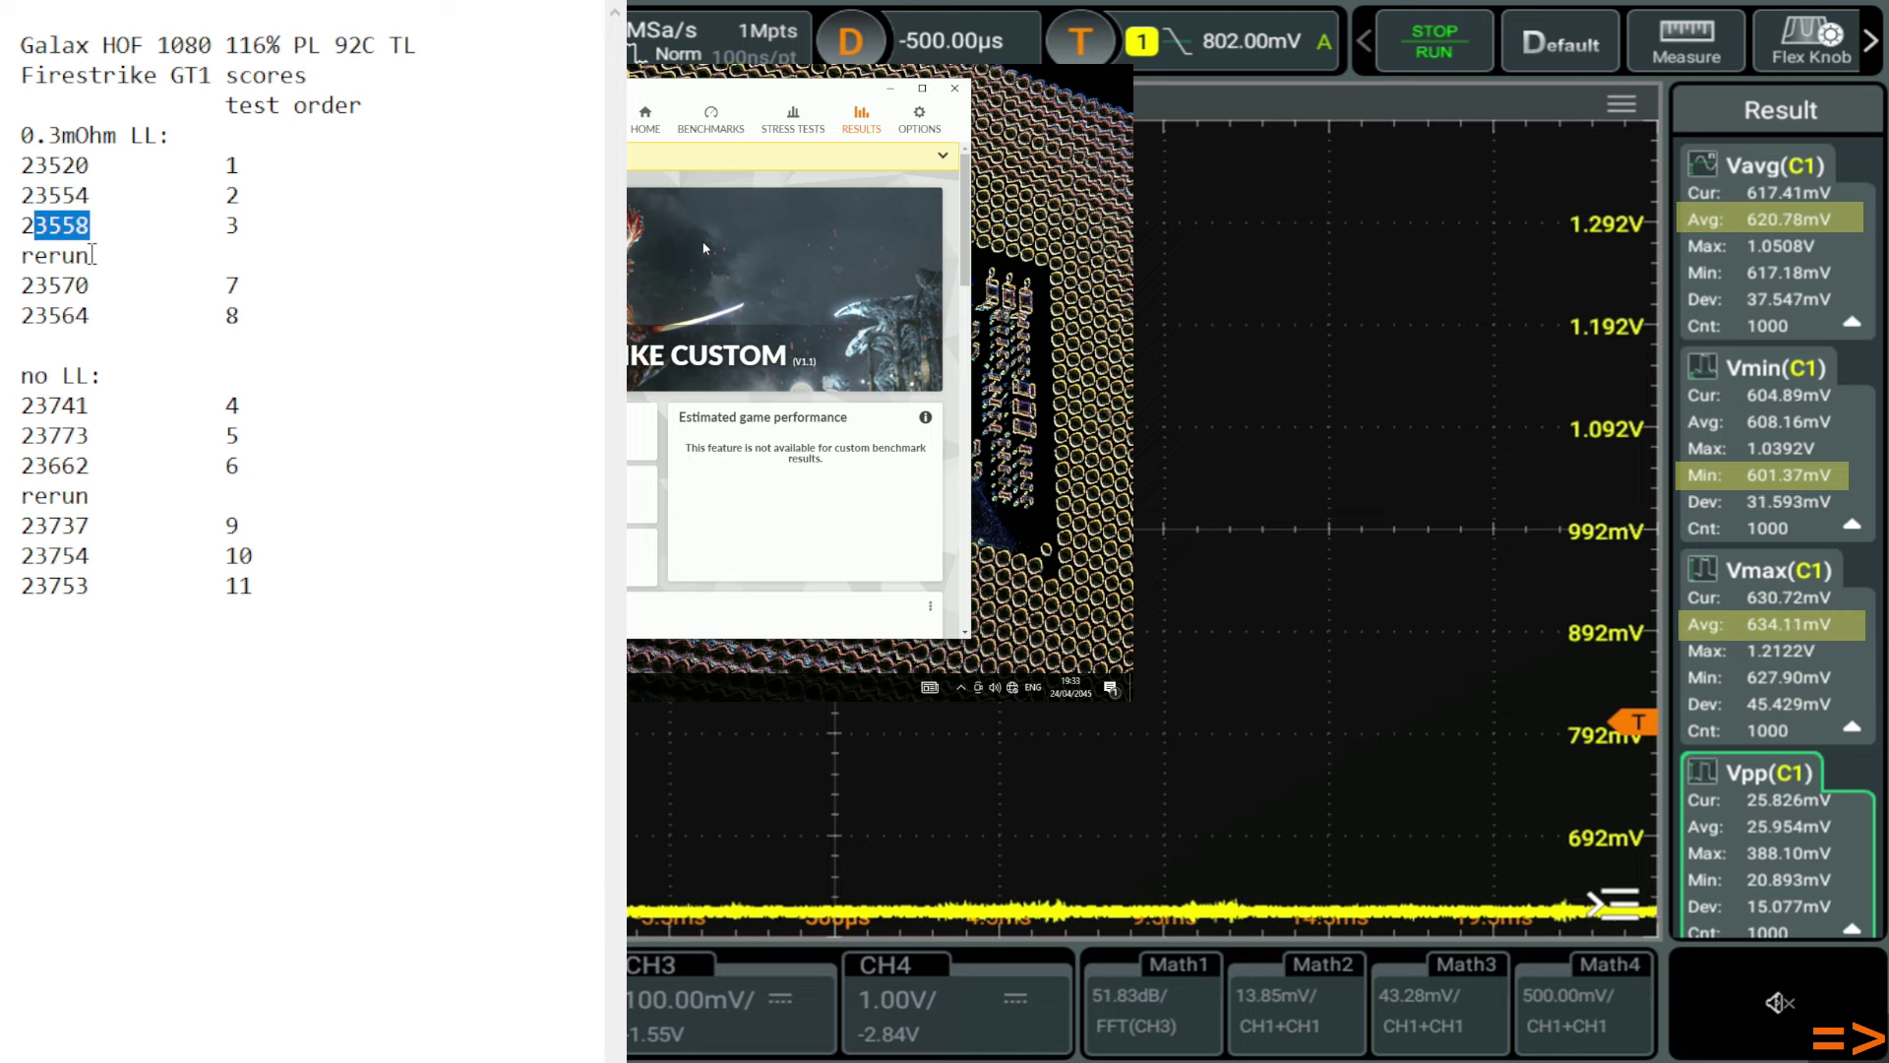
left_click_drag(99, 466, 18, 465)
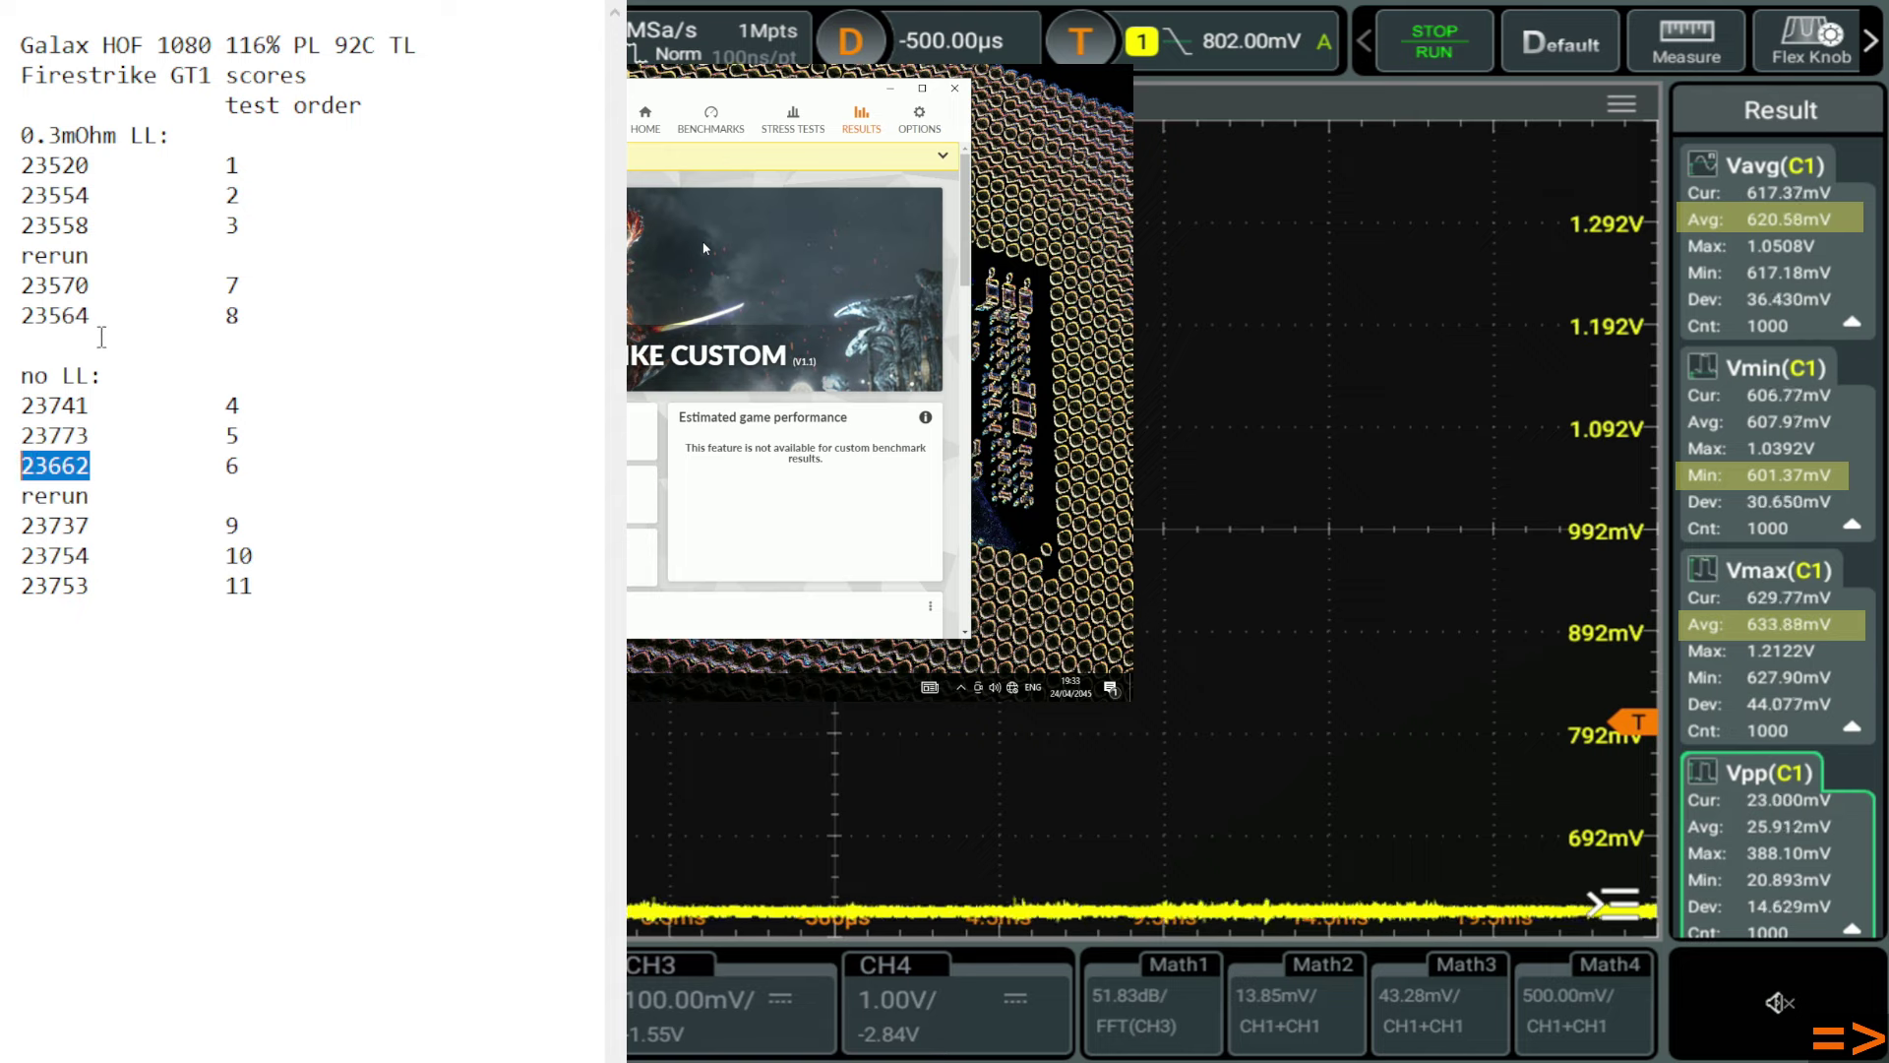
Examine the test order of the initial runs and the rerun, and the two rerun scores in the 0.3mOhm LL section
left_click_drag(242, 286, 227, 286)
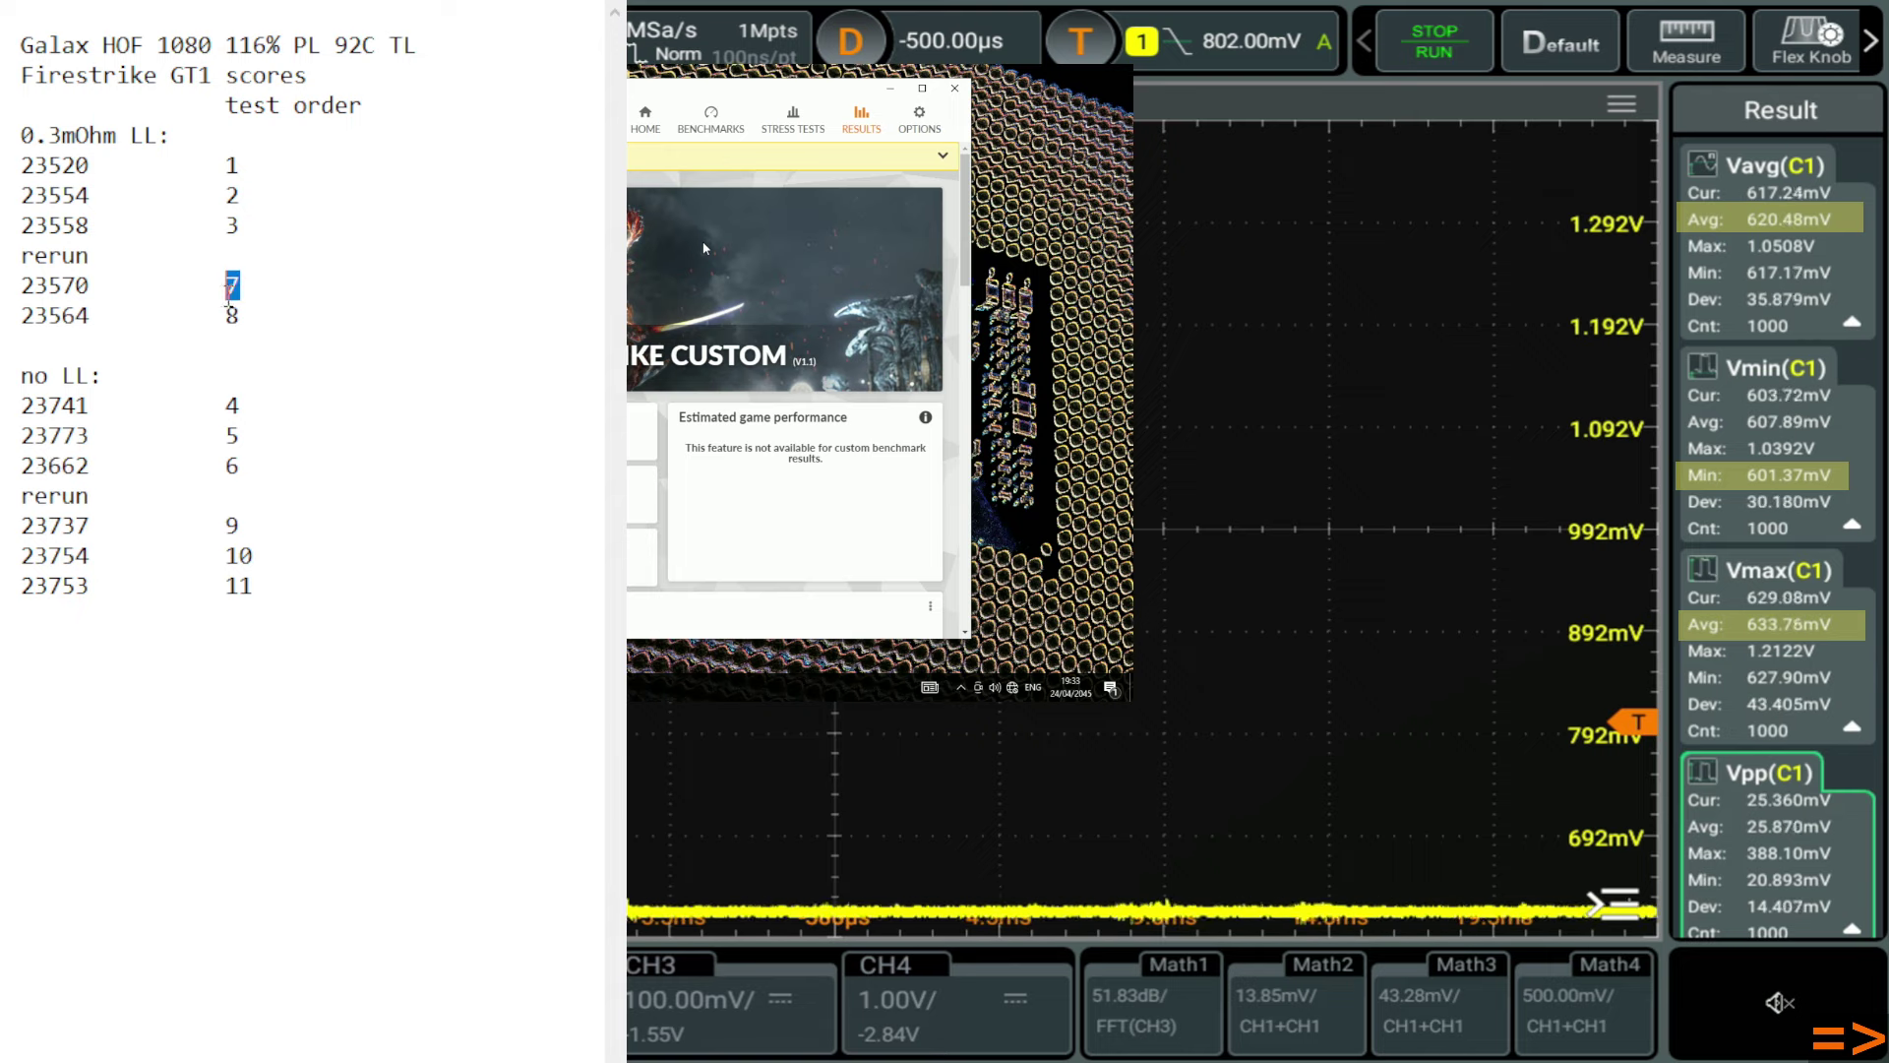
left_click_drag(226, 196, 228, 227)
left_click_drag(245, 401, 227, 468)
left_click_drag(243, 284, 214, 297)
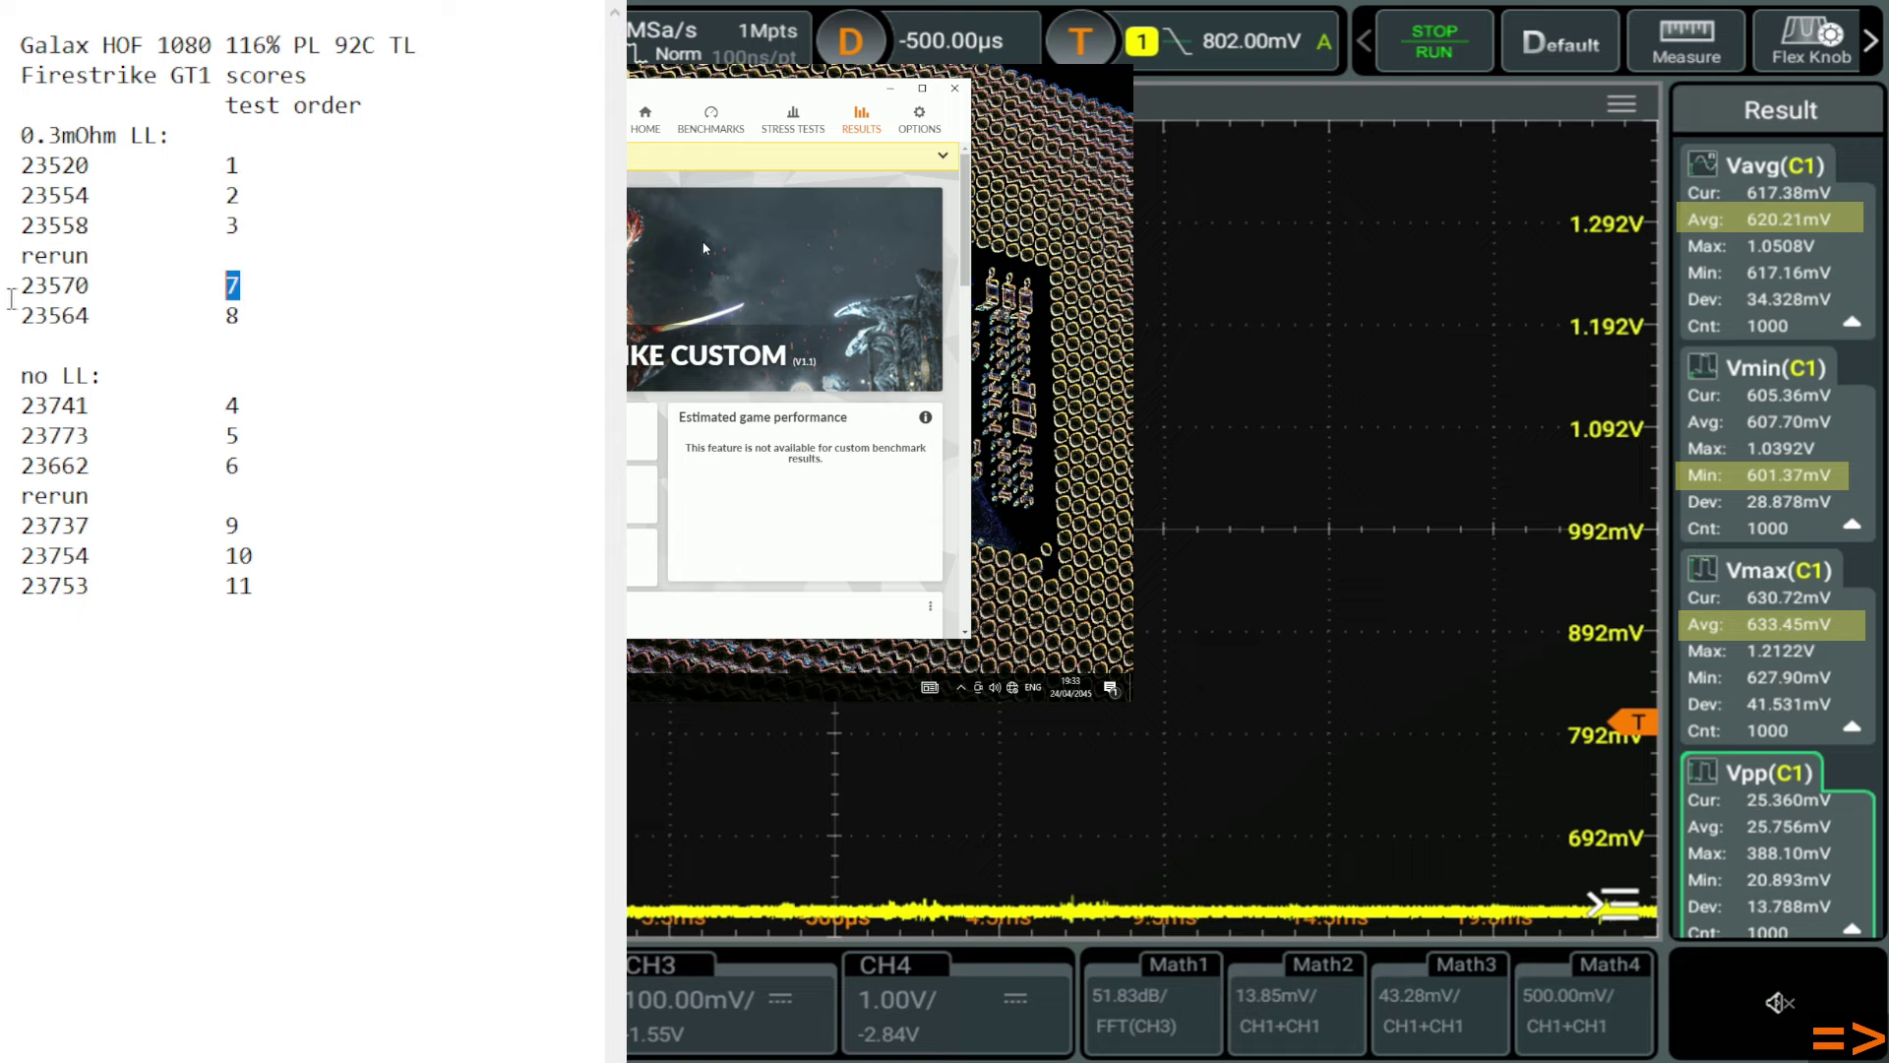
left_click_drag(90, 286, 18, 286)
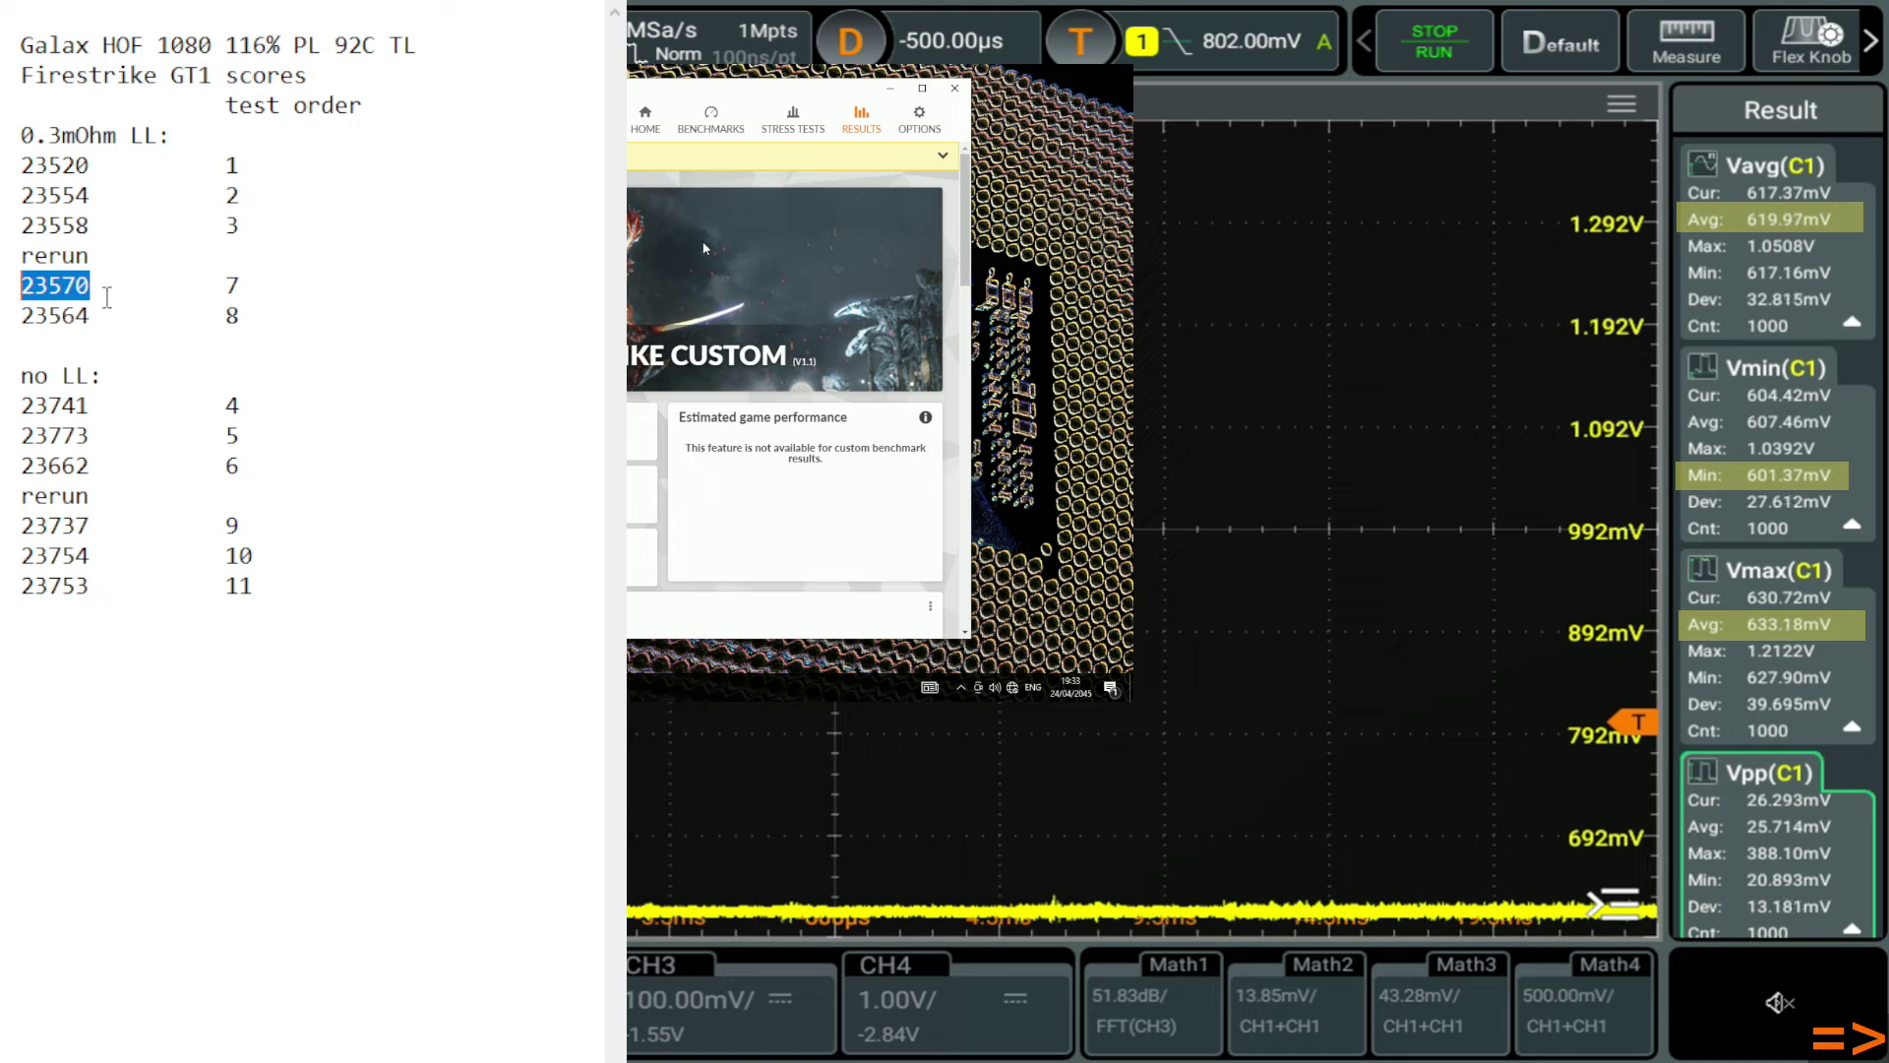
left_click(19, 287)
left_click_drag(19, 286, 90, 317)
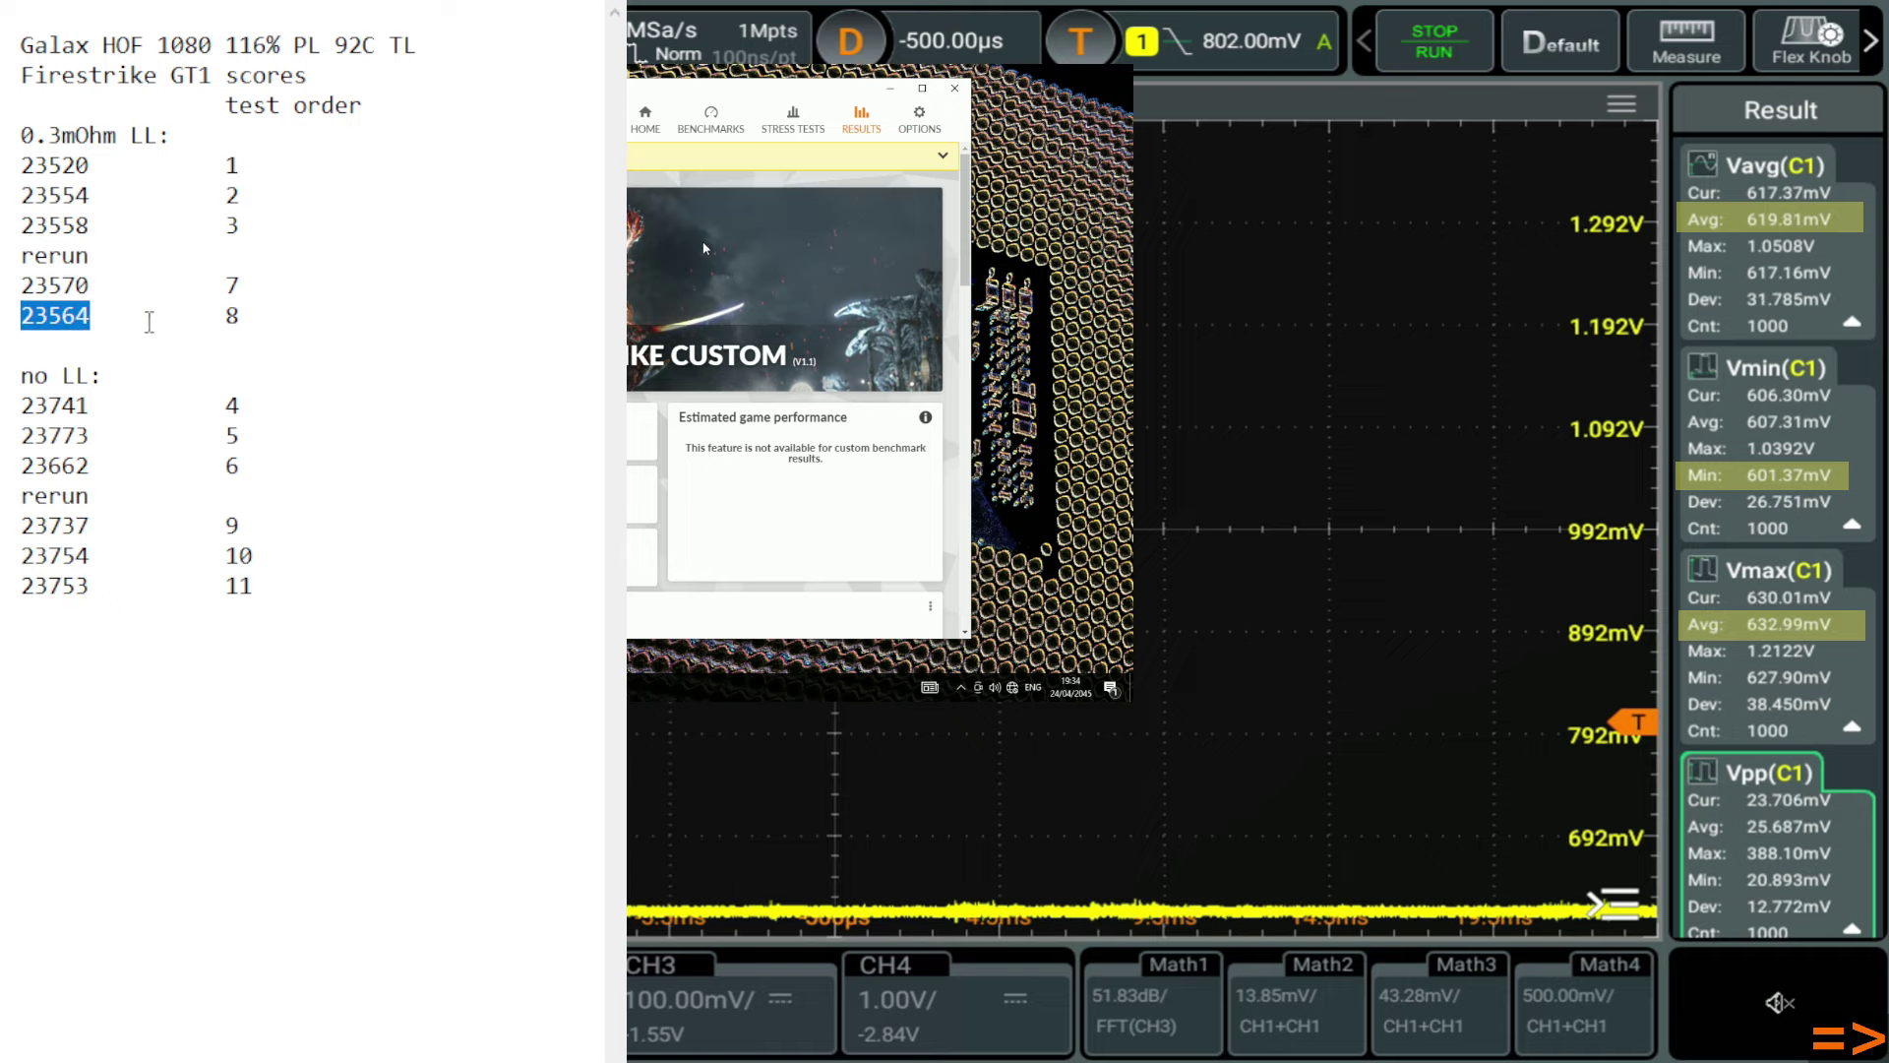
Compare the no LL rerun scores with the first no LL score and the last 0.3mOhm LL rerun score
double_click(234, 526)
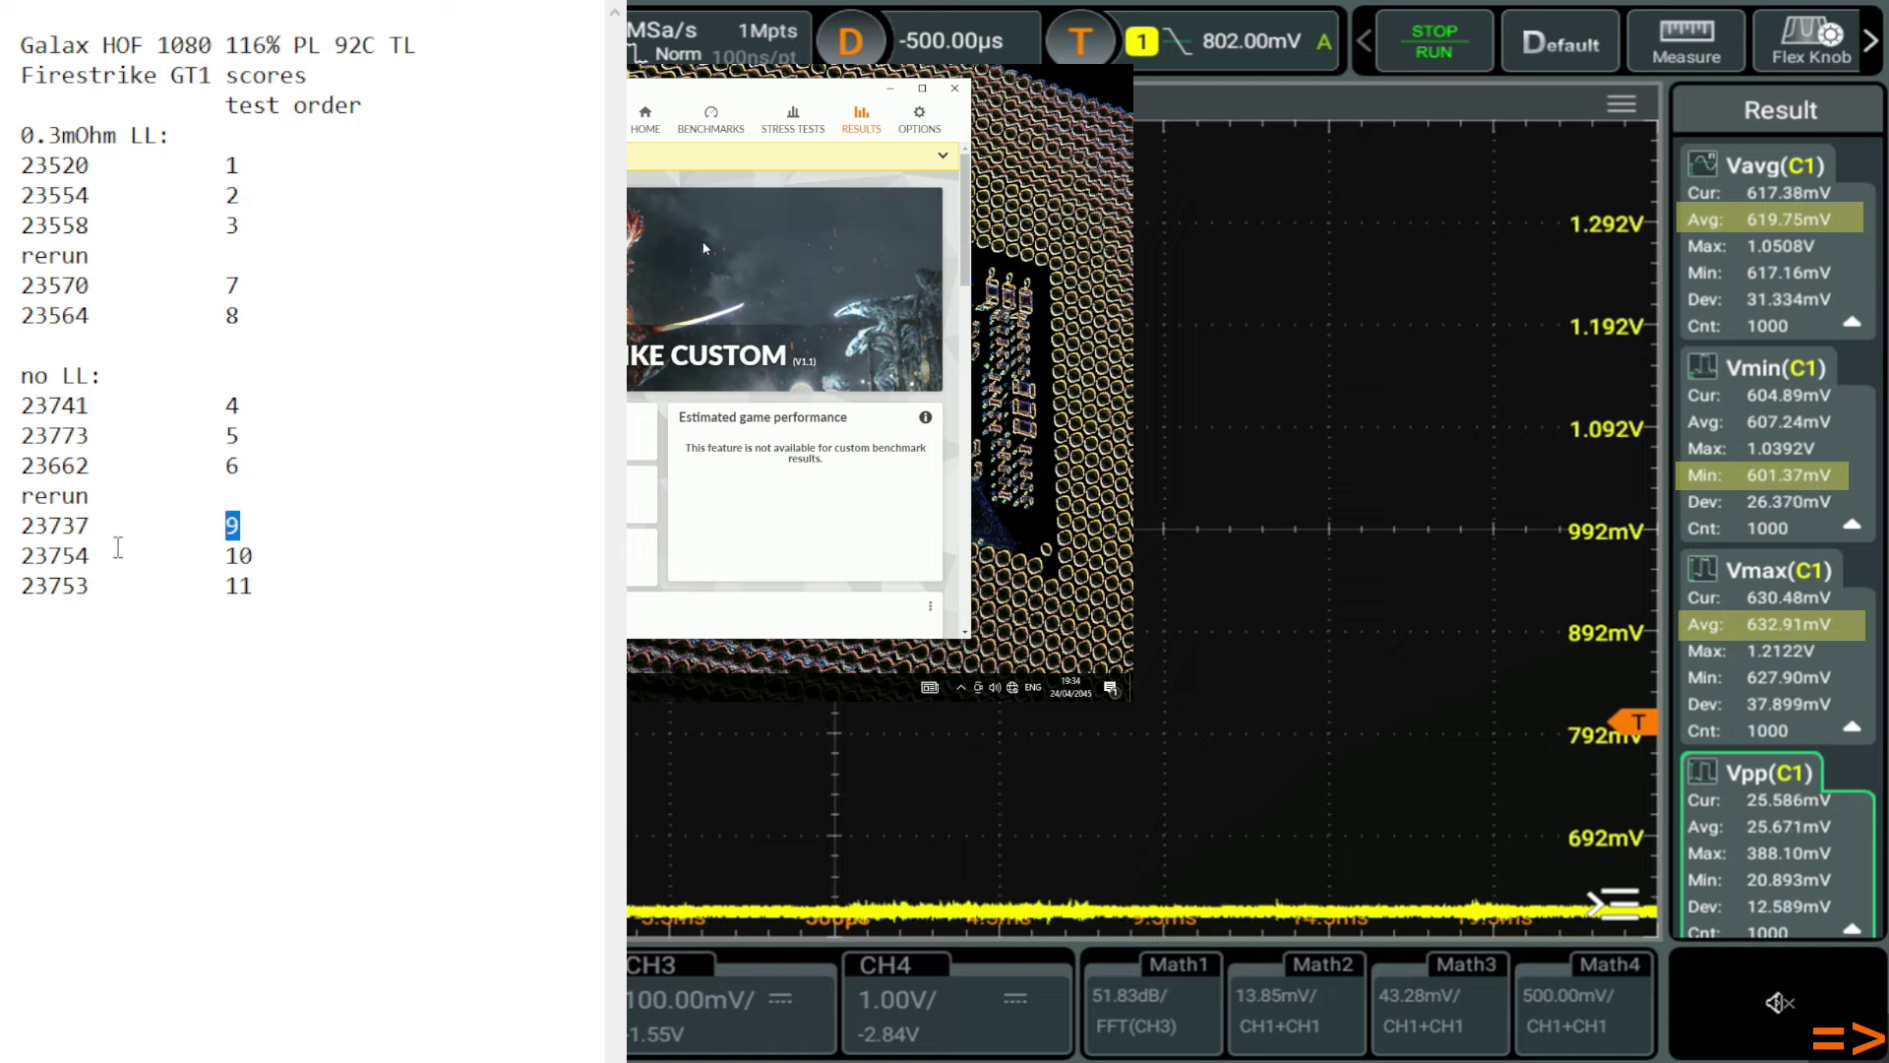
left_click_drag(16, 528, 103, 587)
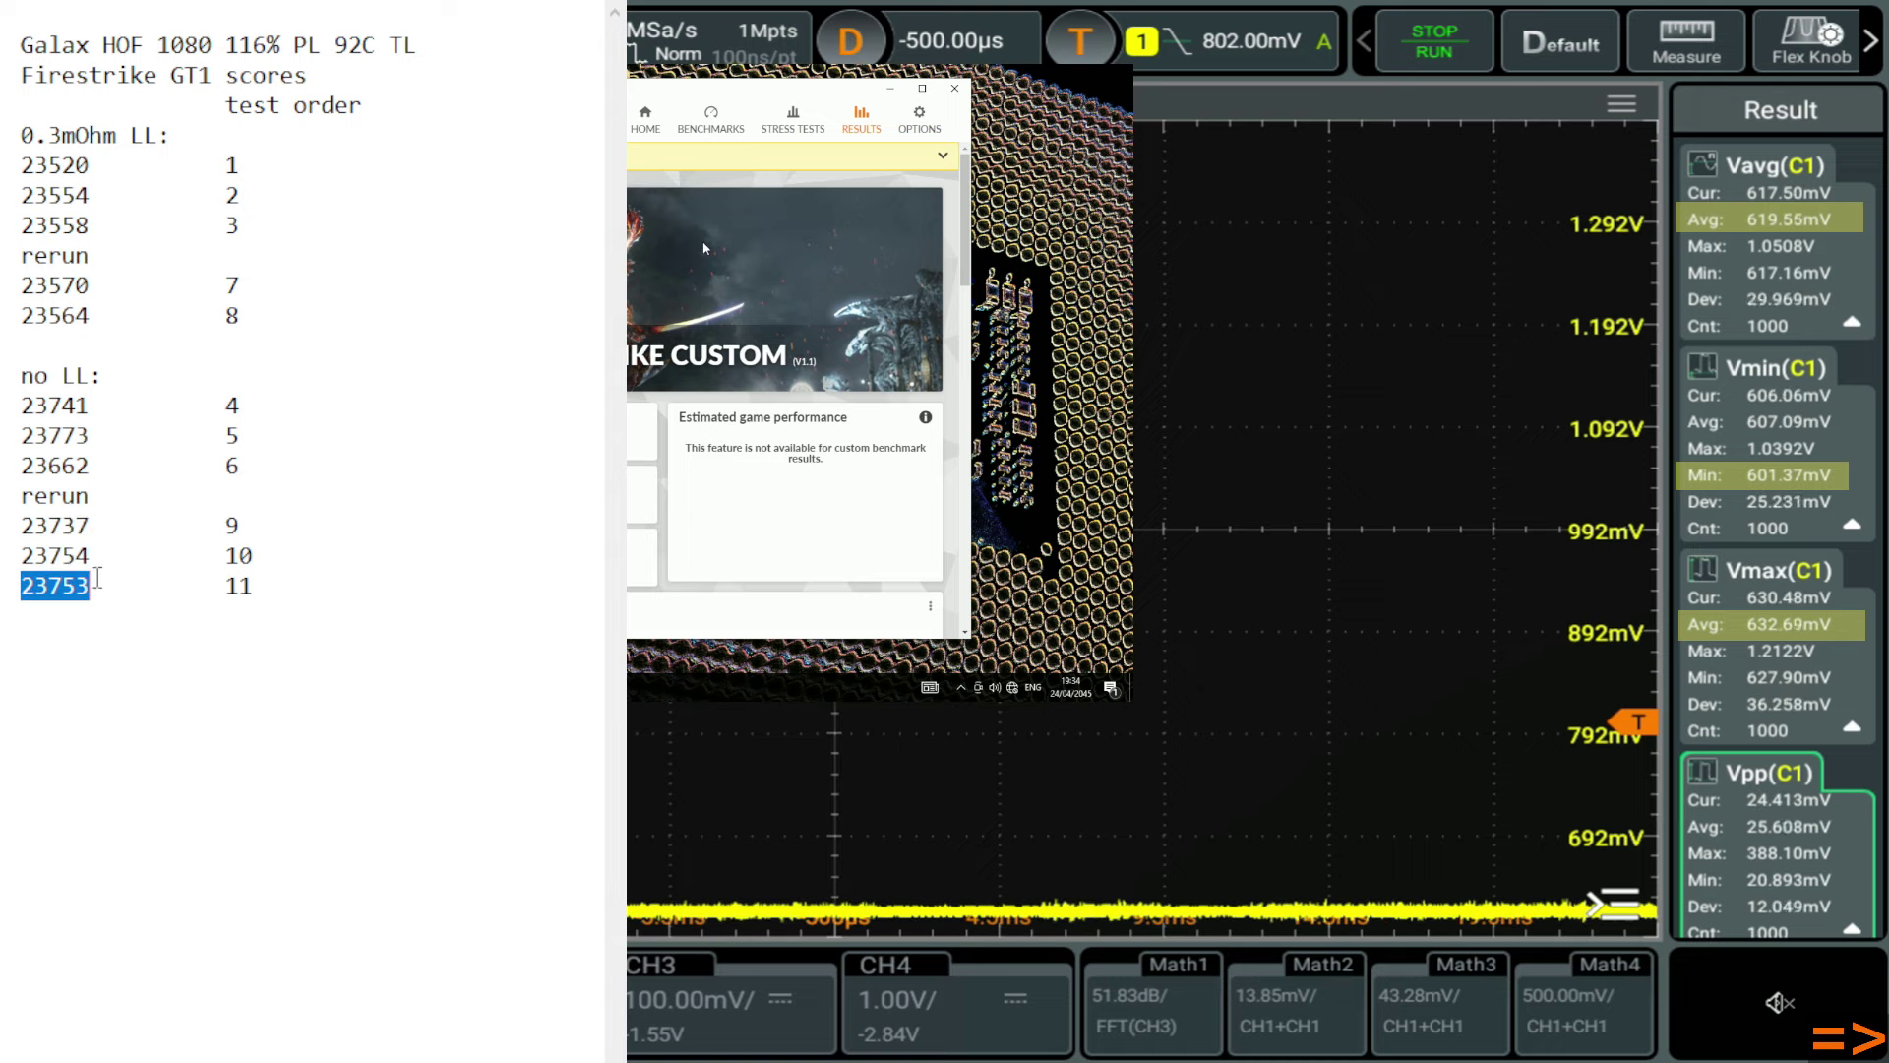
left_click_drag(117, 556, 9, 528)
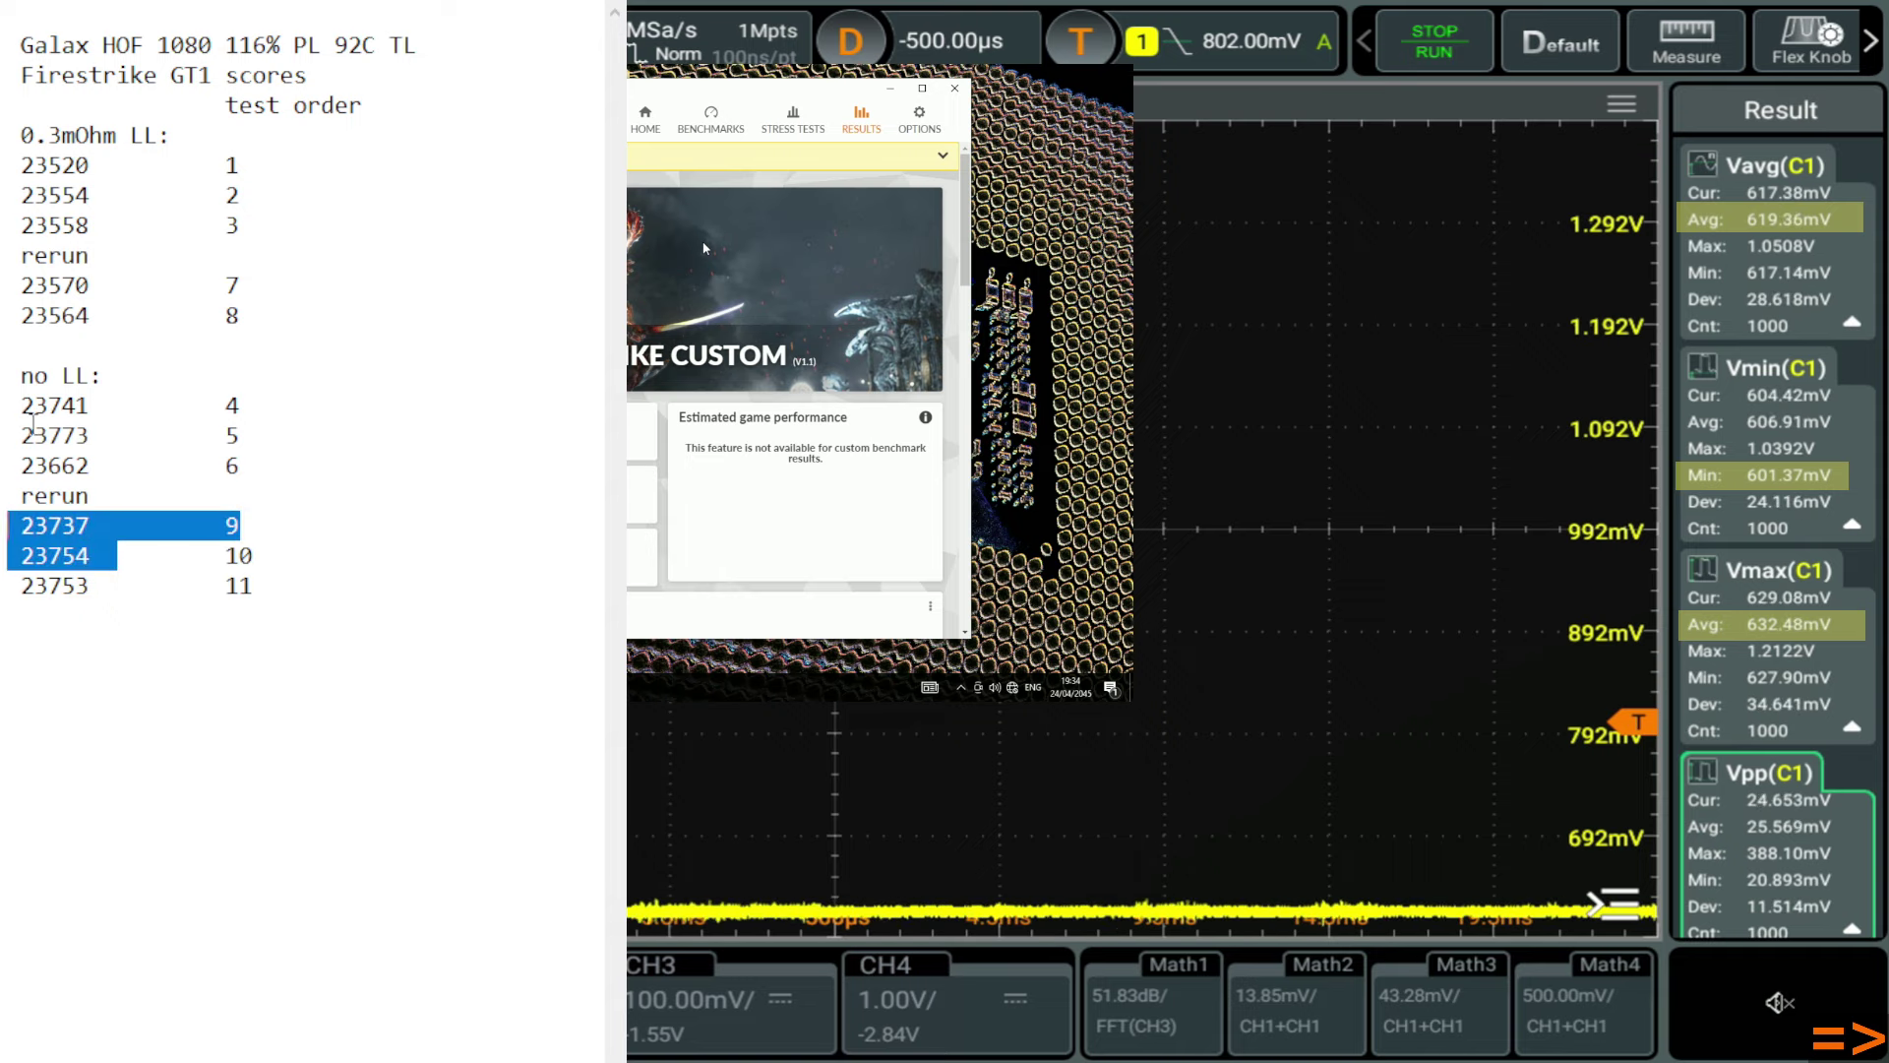
left_click_drag(22, 406, 66, 407)
left_click_drag(35, 316, 111, 317)
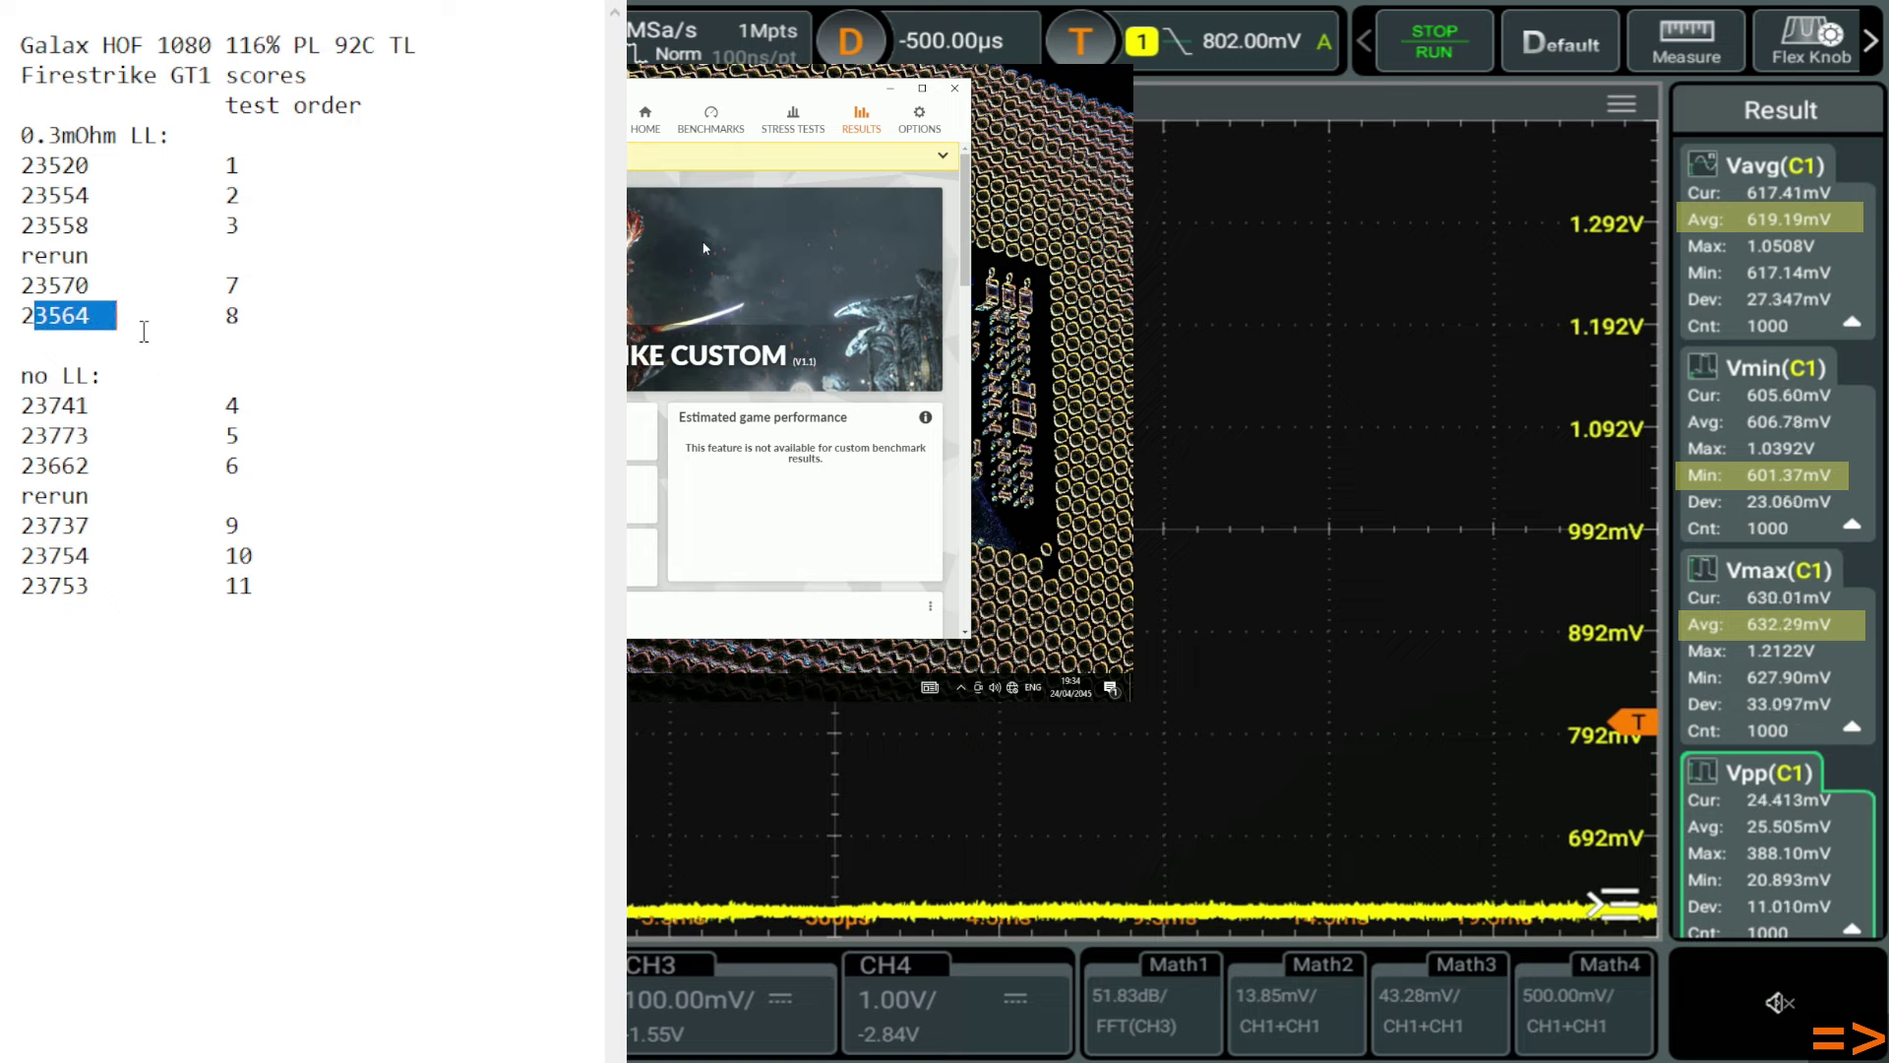
mouse_move(89, 316)
left_mouse_down()
mouse_move(51, 316)
mouse_move(237, 316)
mouse_move(99, 316)
mouse_move(120, 315)
left_mouse_up()
left_click(104, 315)
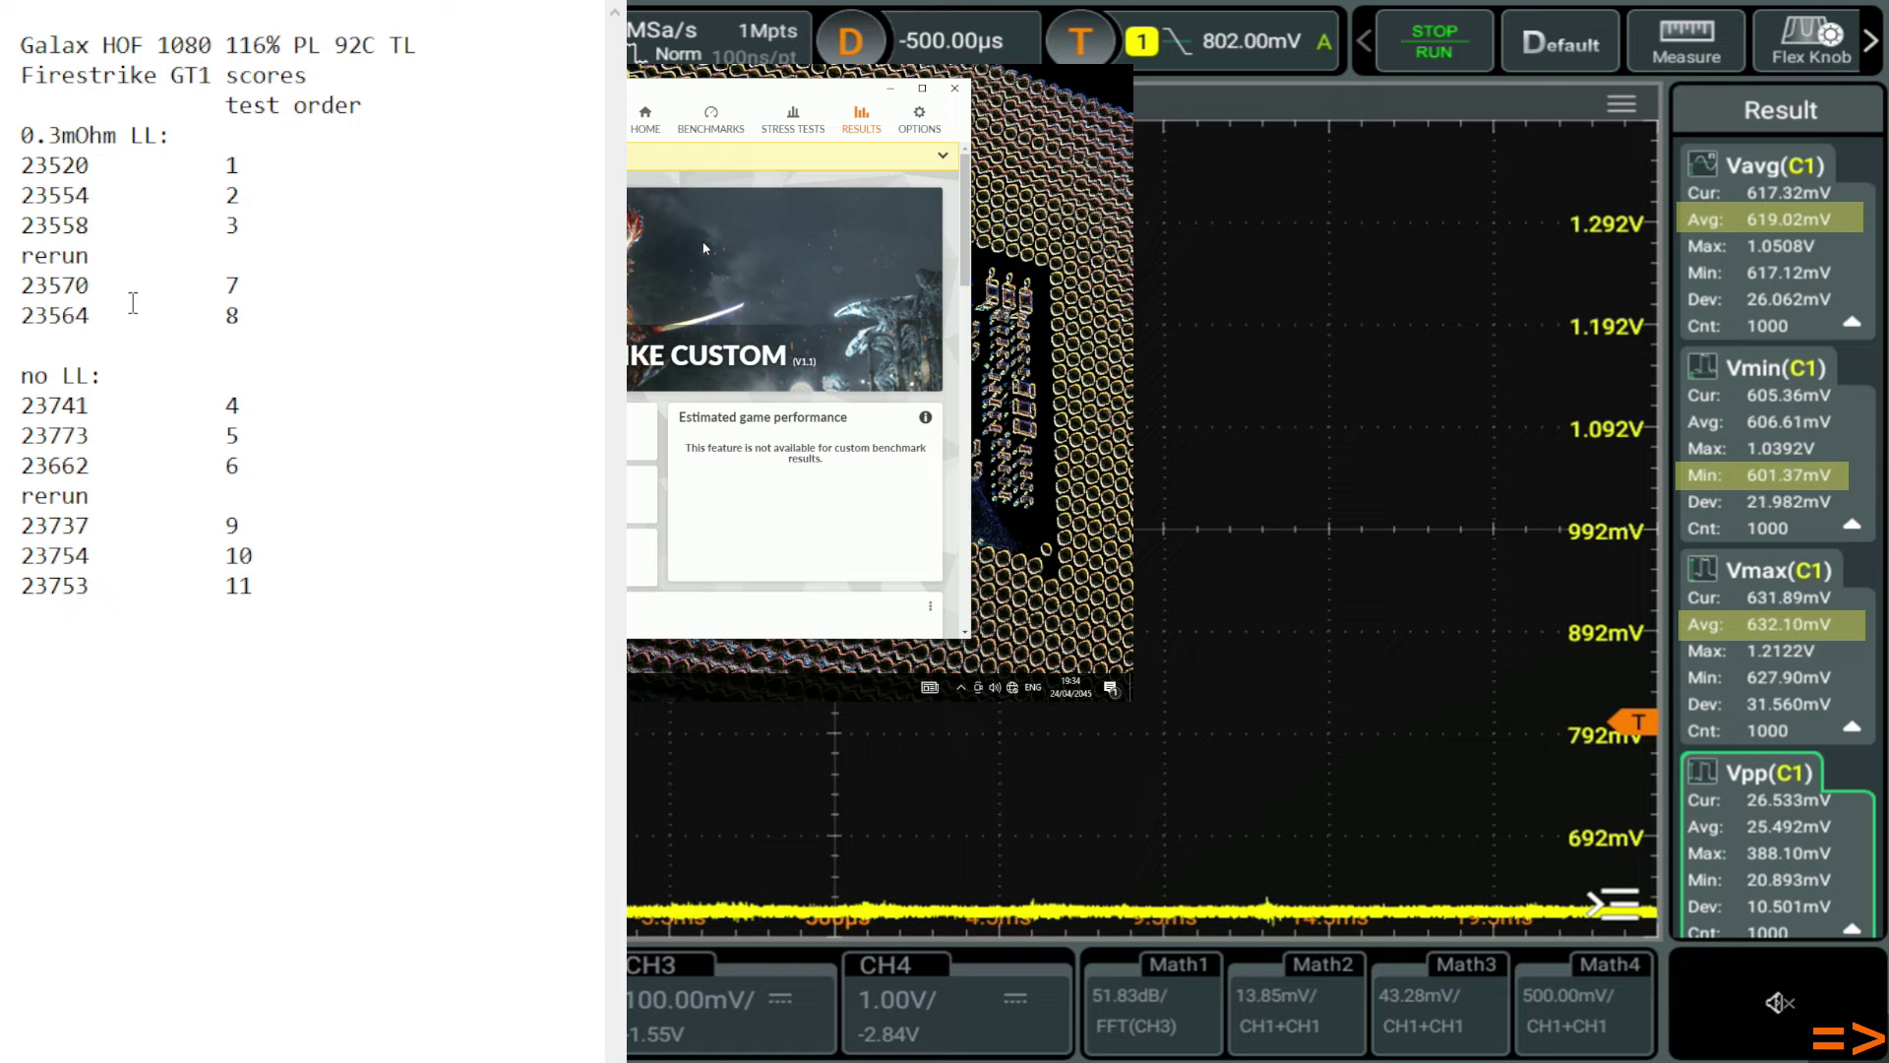